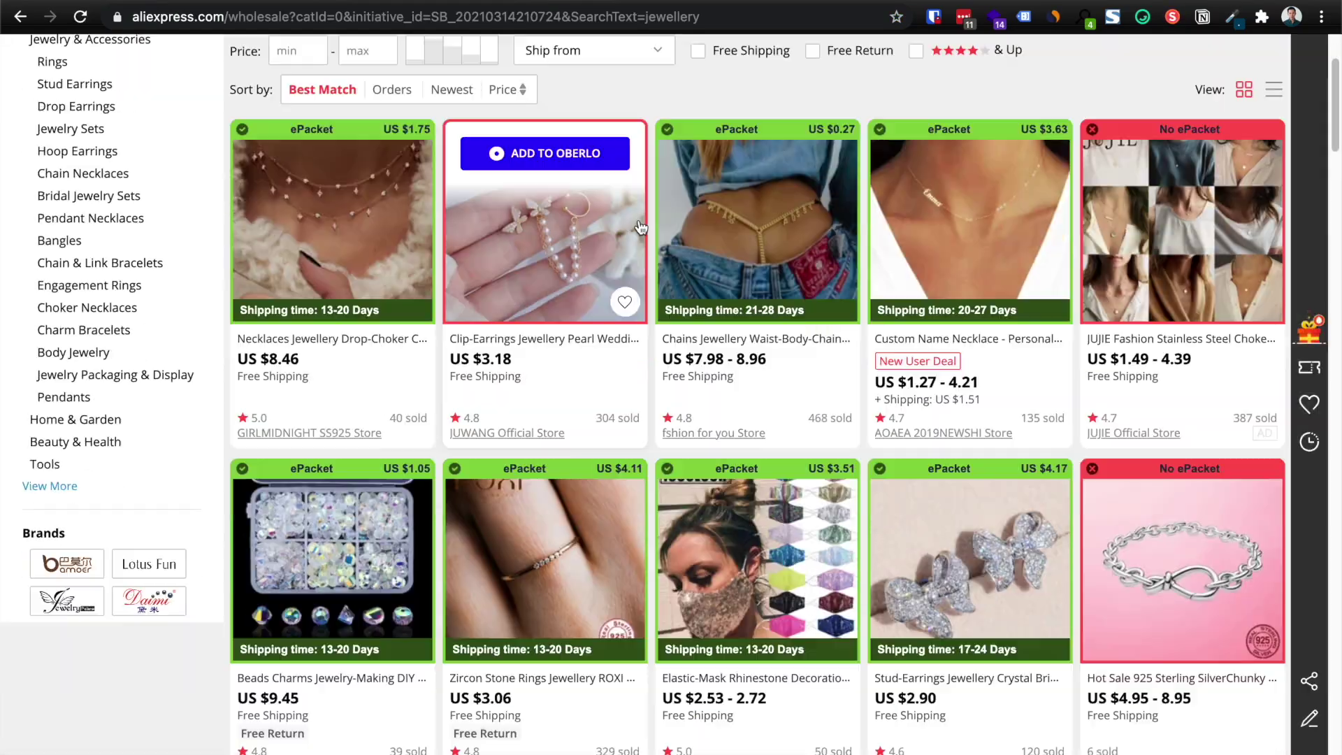
Step: Scroll the jewellery results and open the personalized double-name family ring listing
scroll(639, 229, "down", 7)
left_click(815, 333)
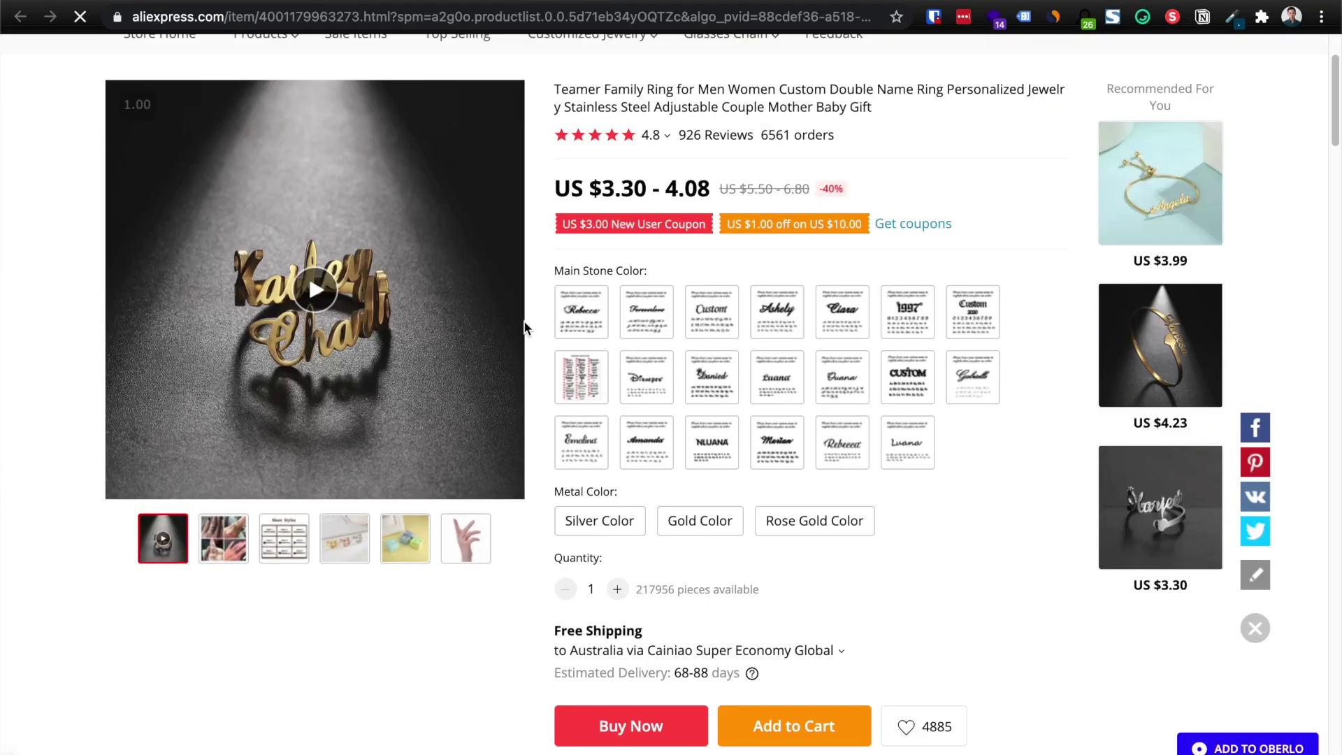
scroll(524, 185, "down", 20)
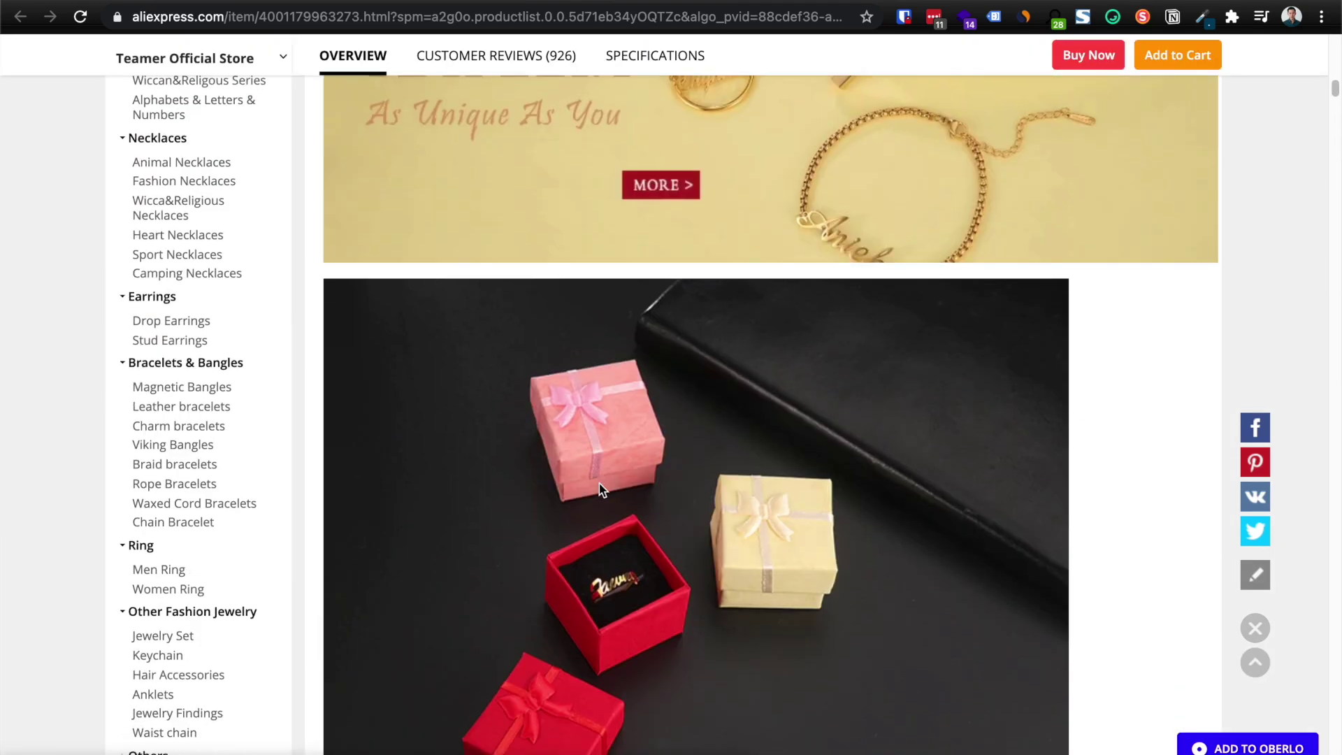
scroll(527, 228, "up", 20)
scroll(603, 373, "down", 1)
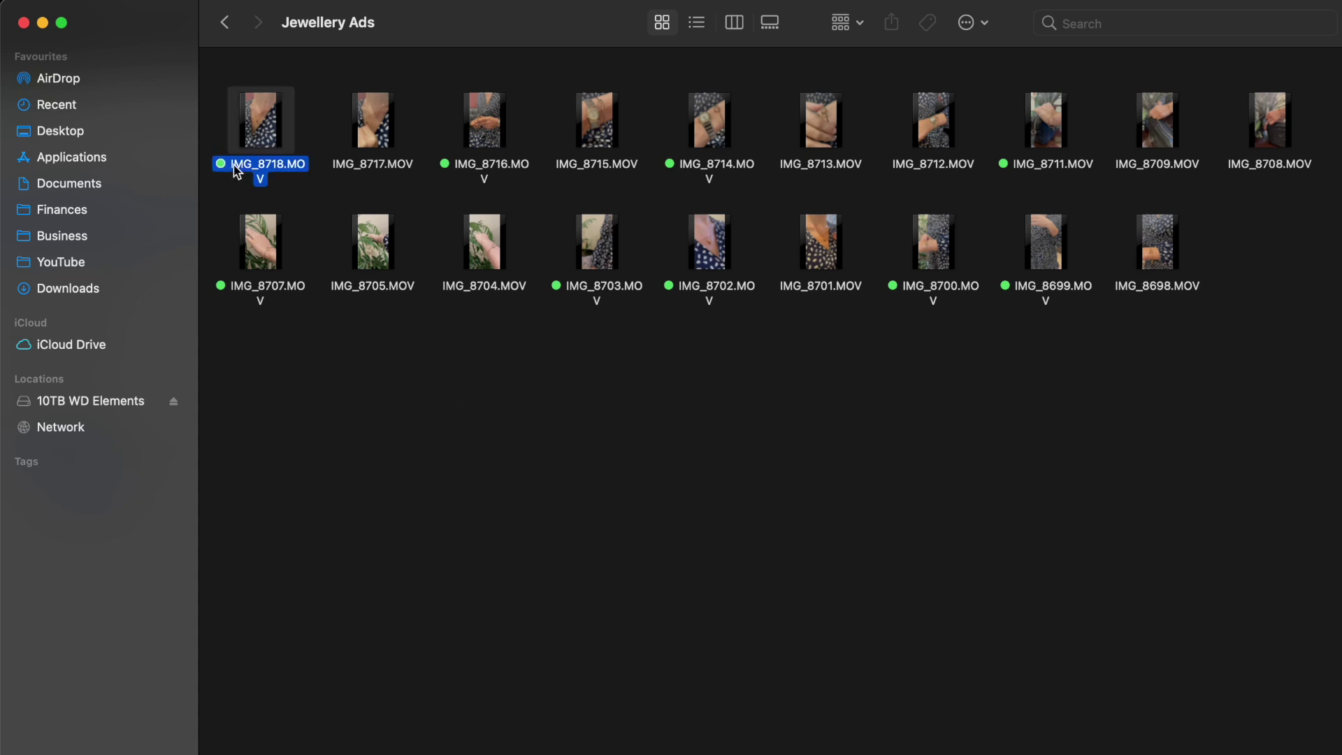
key("space")
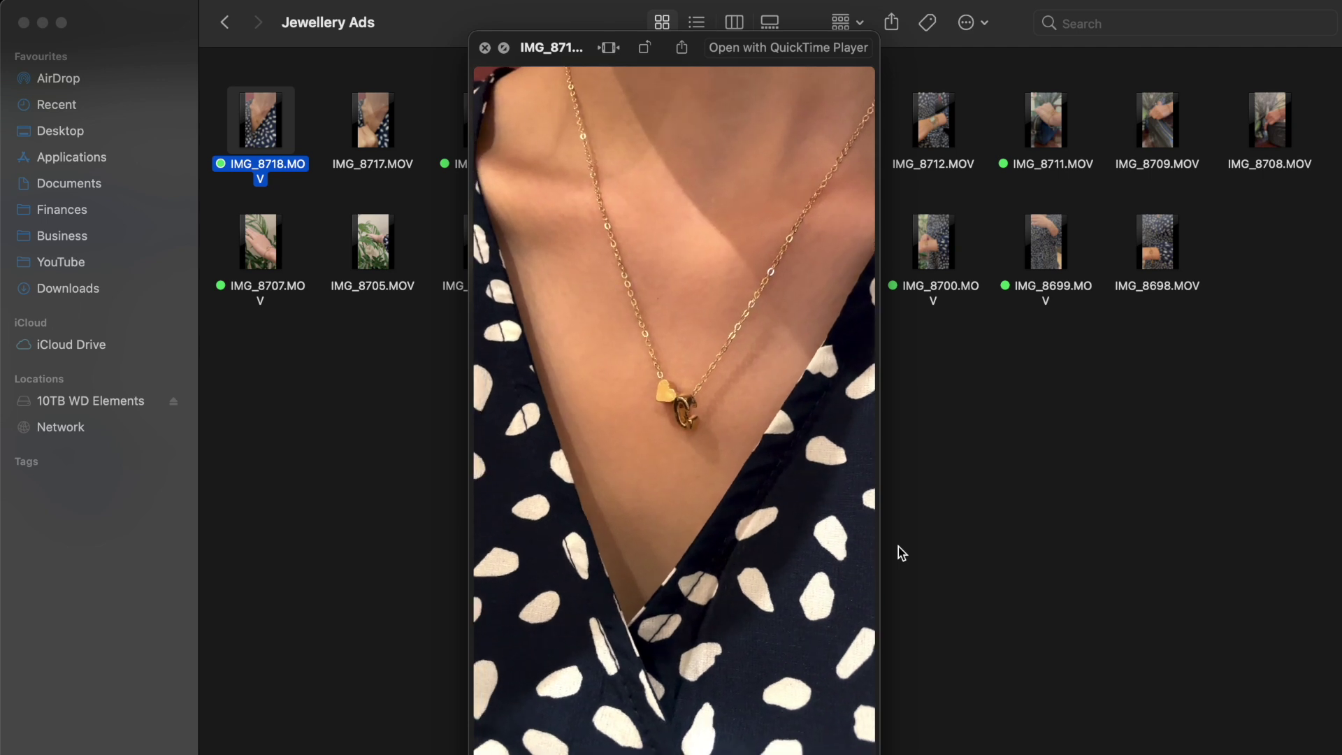
key("space")
key("Right")
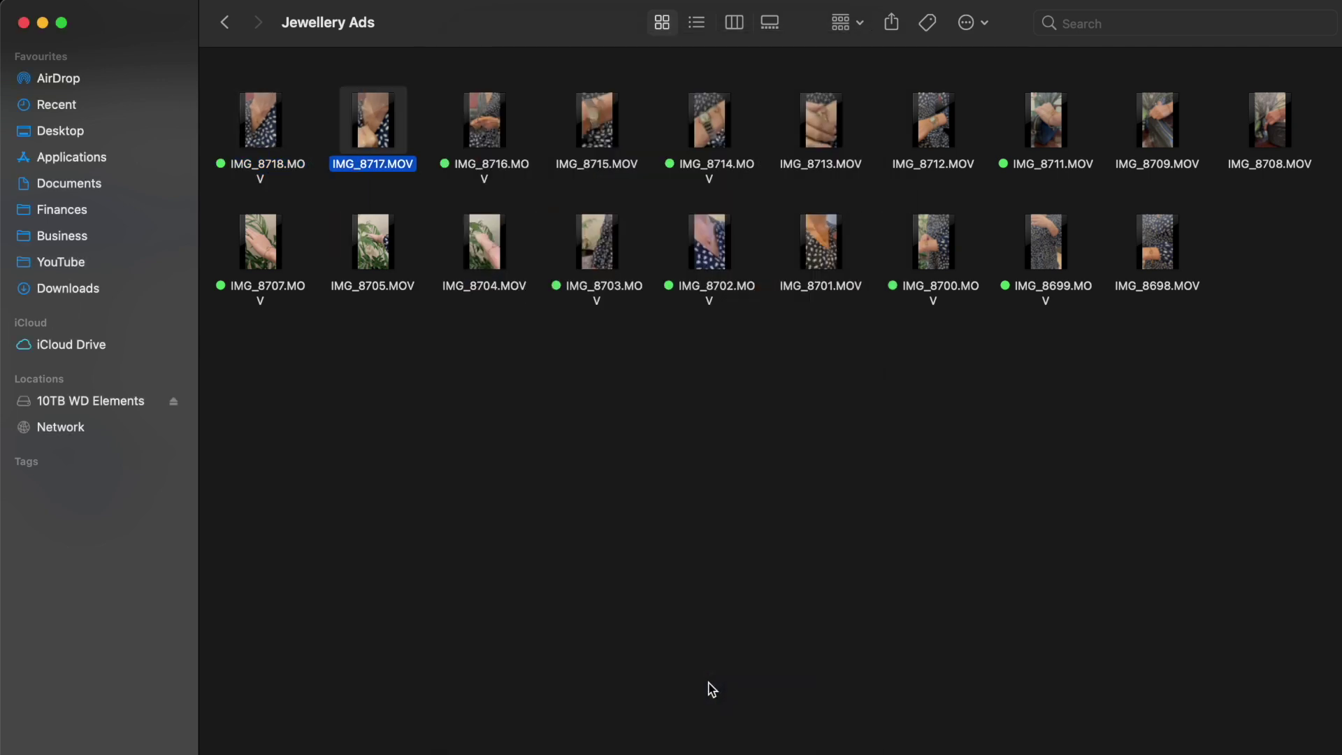
key("space")
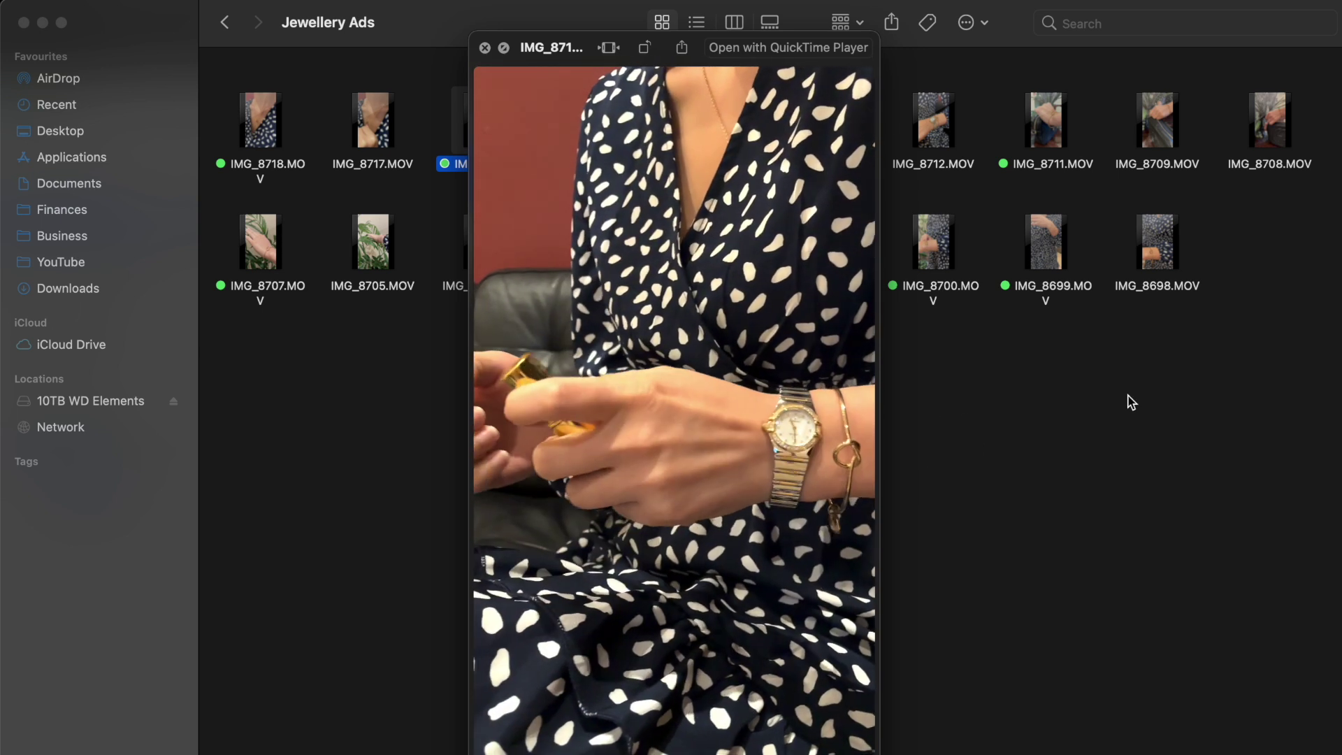
key("space")
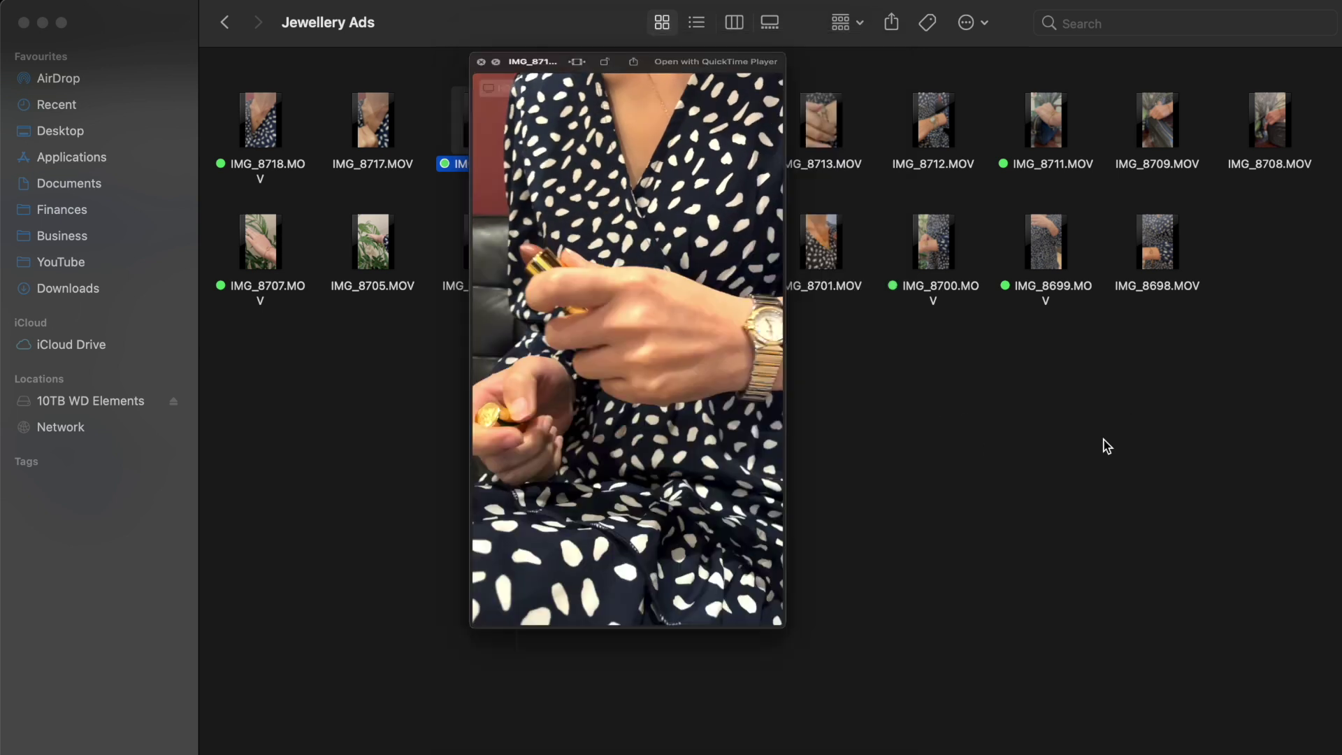
key("Down")
key("space")
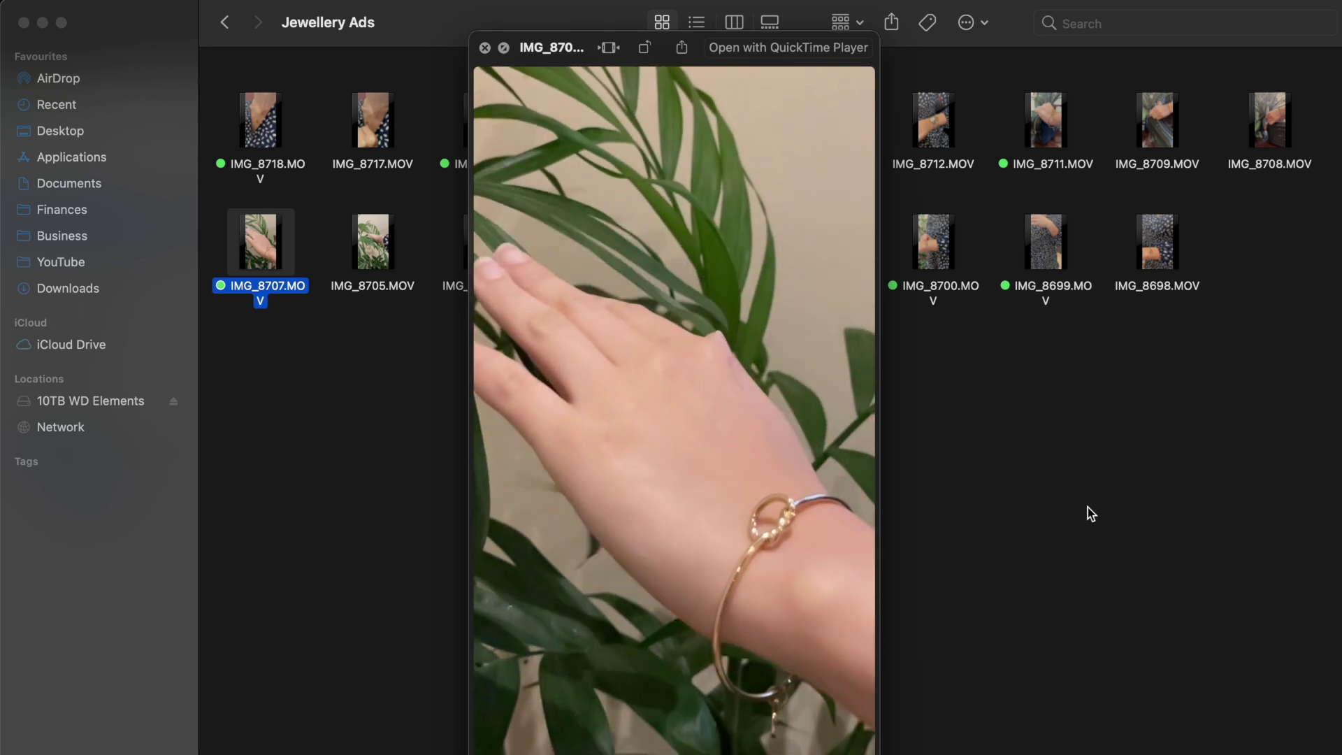
key("space")
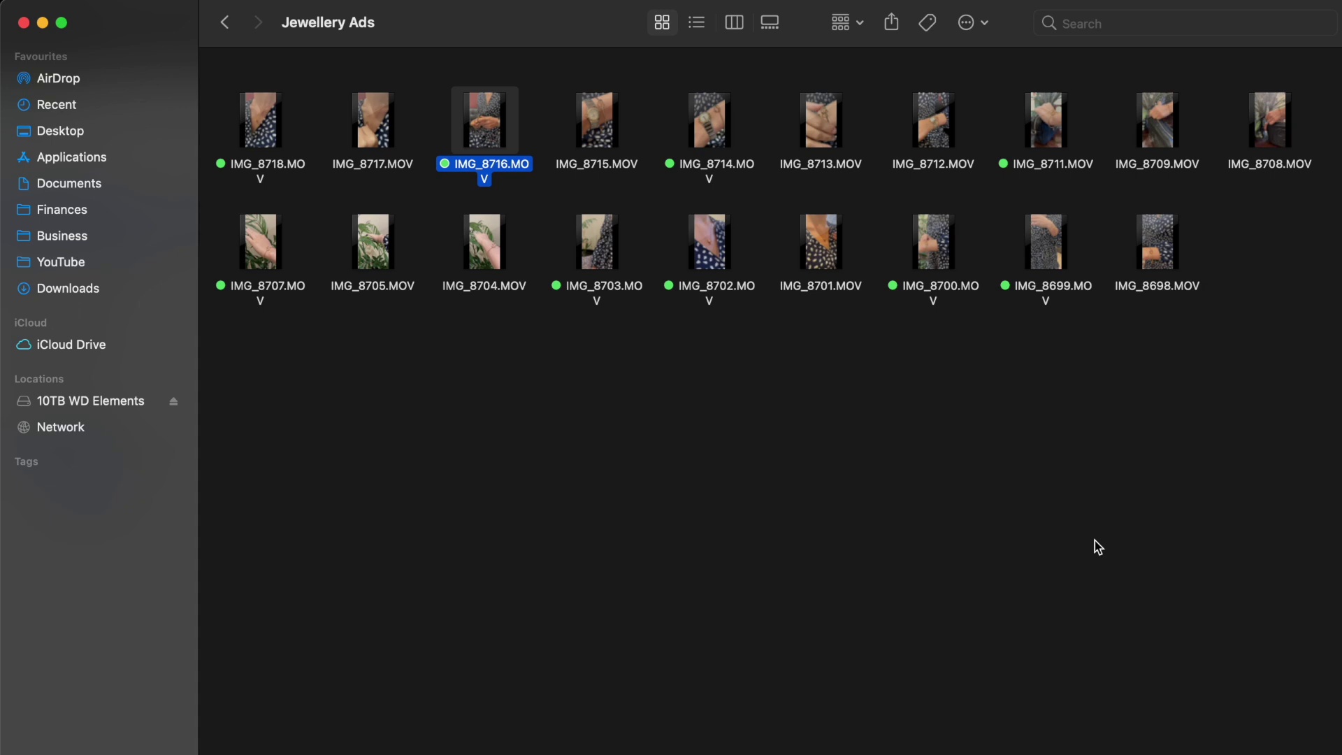
key("Down")
key("Right")
key("Right")
key("Up")
key("space")
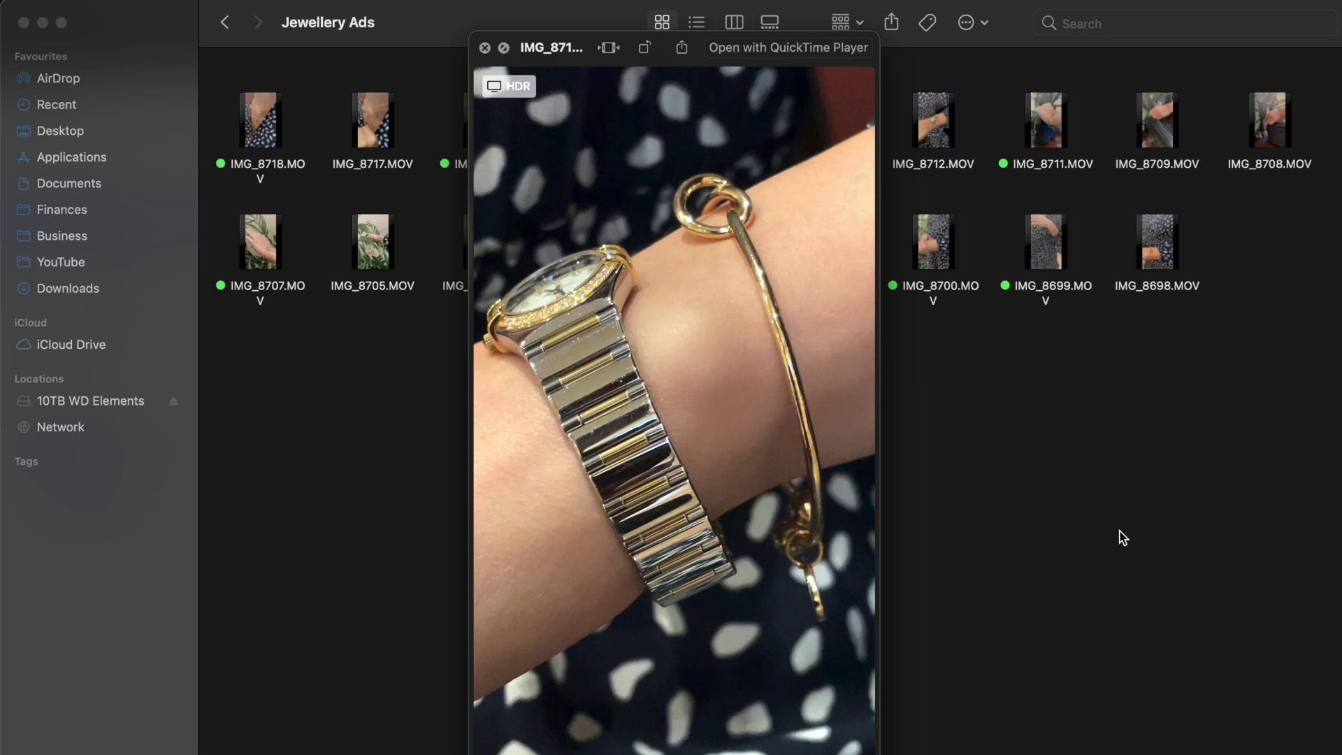
key("space")
key("Right")
key("Right")
key("Right")
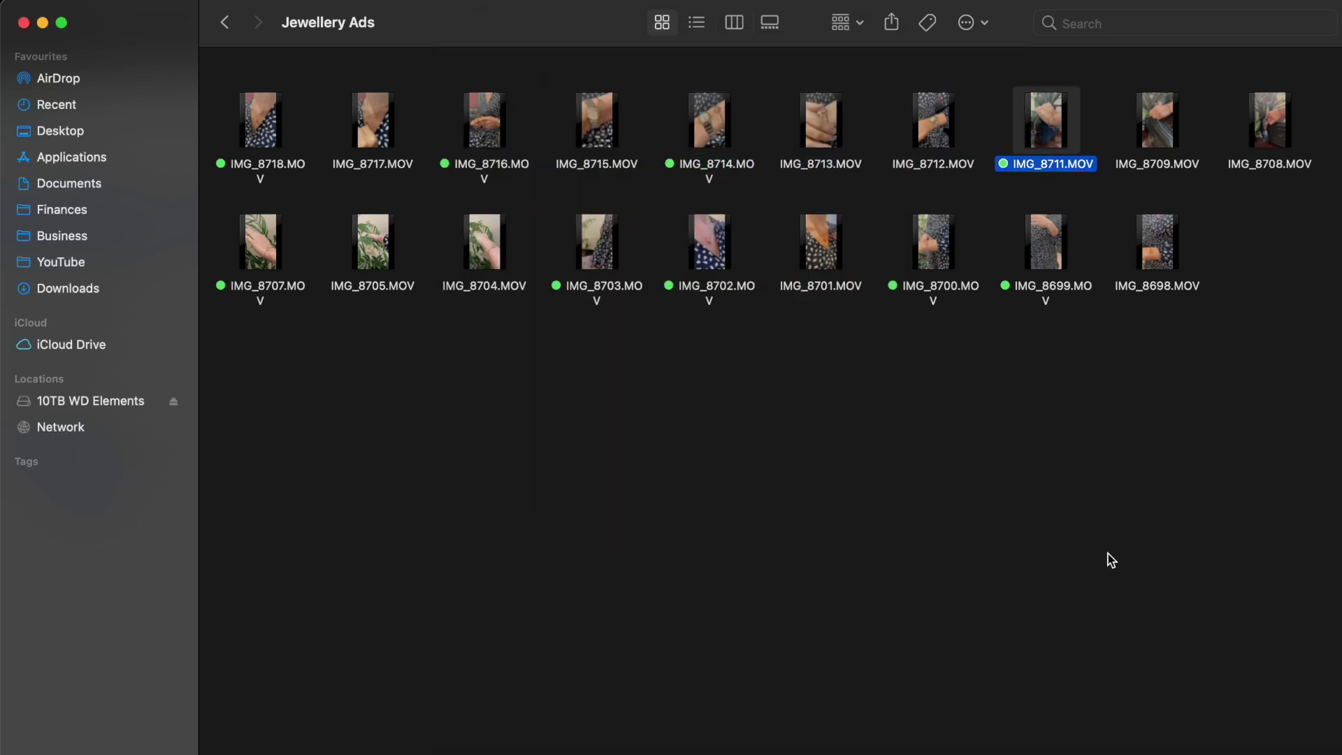
key("Down")
key("Left")
key("space")
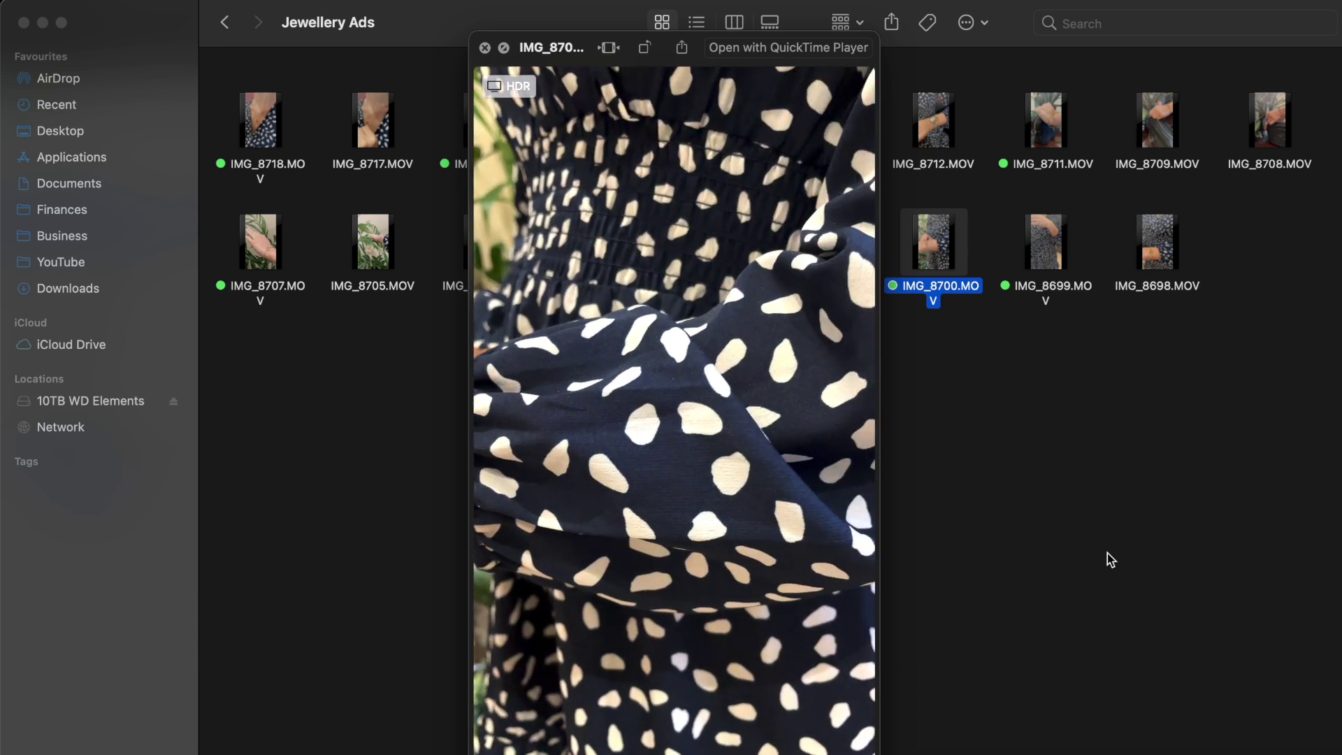
key("Right")
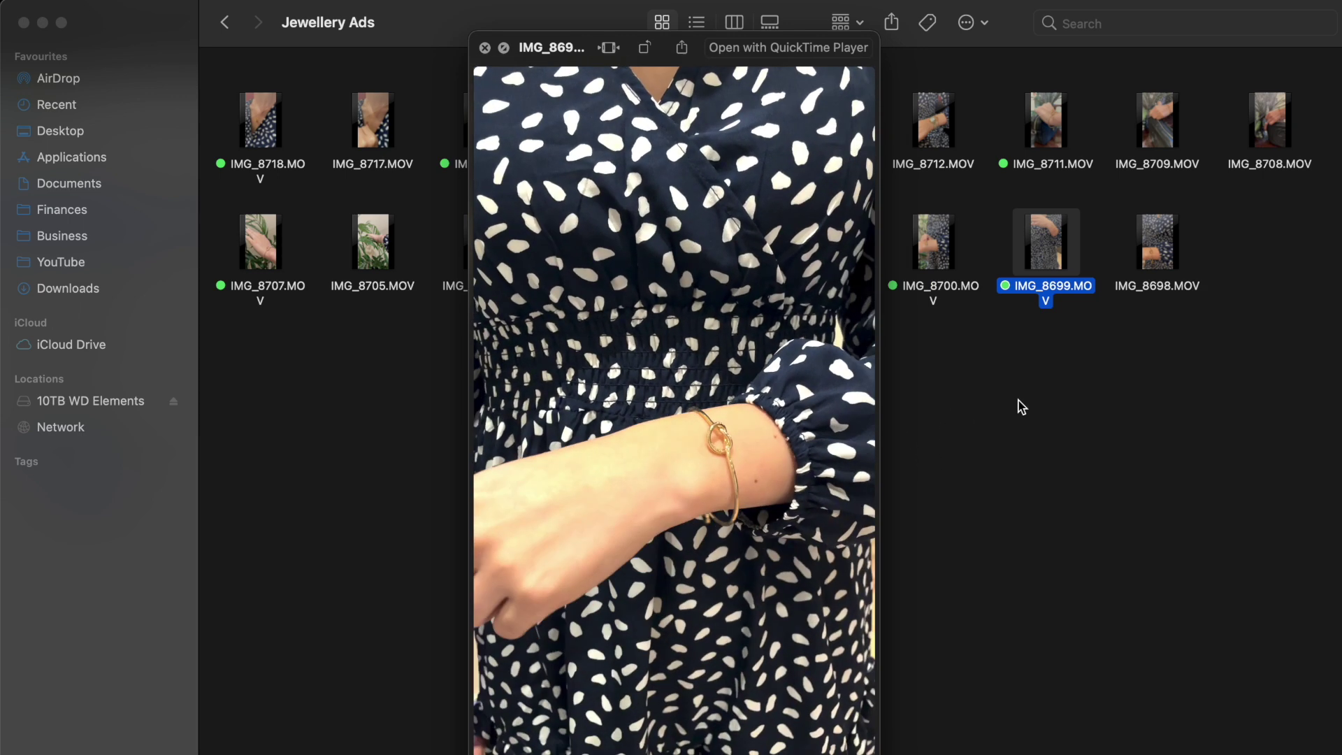
key("Up")
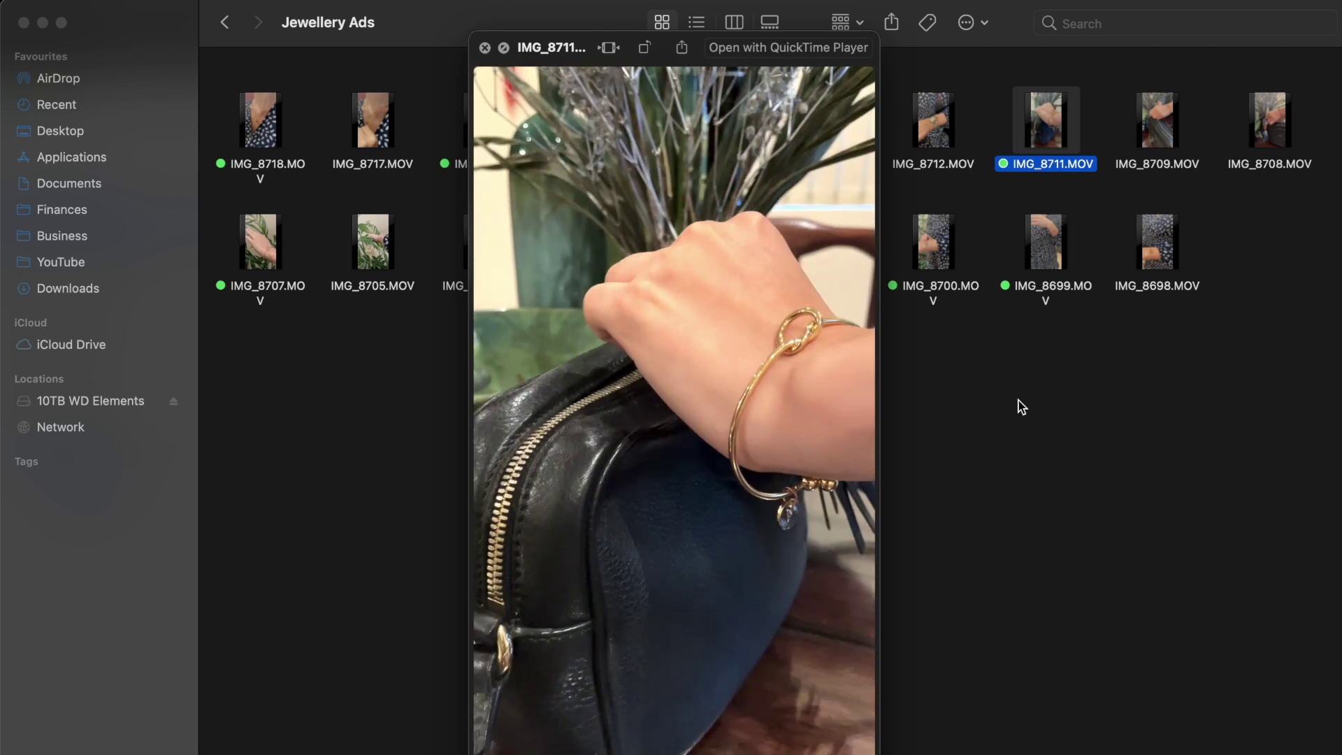
key("space")
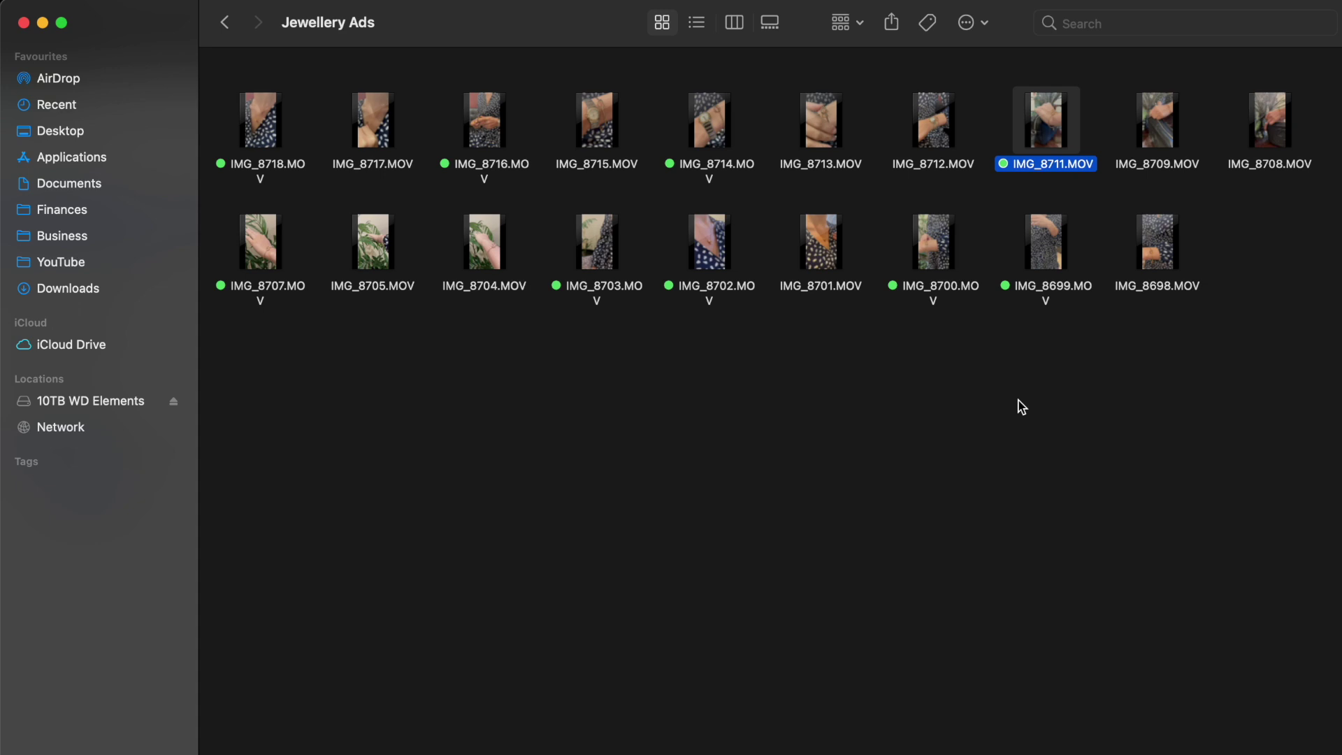
key("Down")
key("Left")
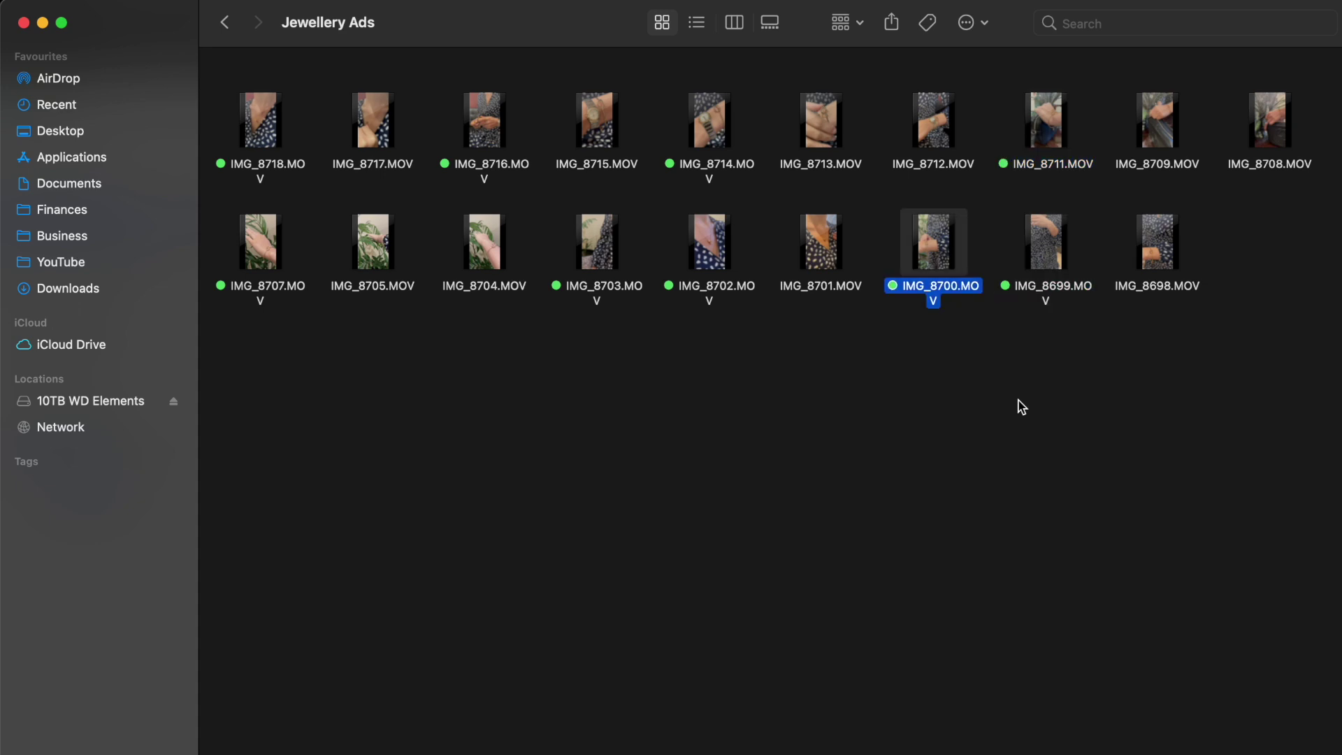
key("space")
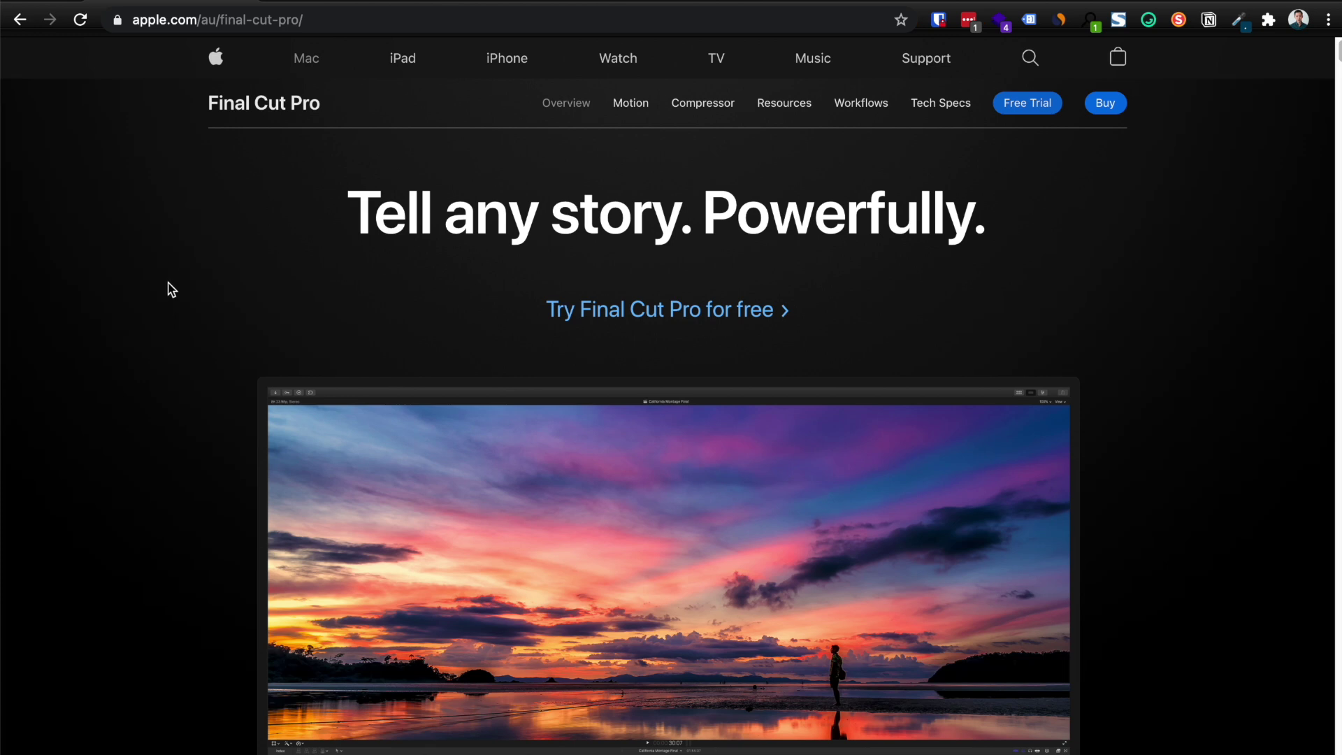
scroll(171, 288, "down", 9)
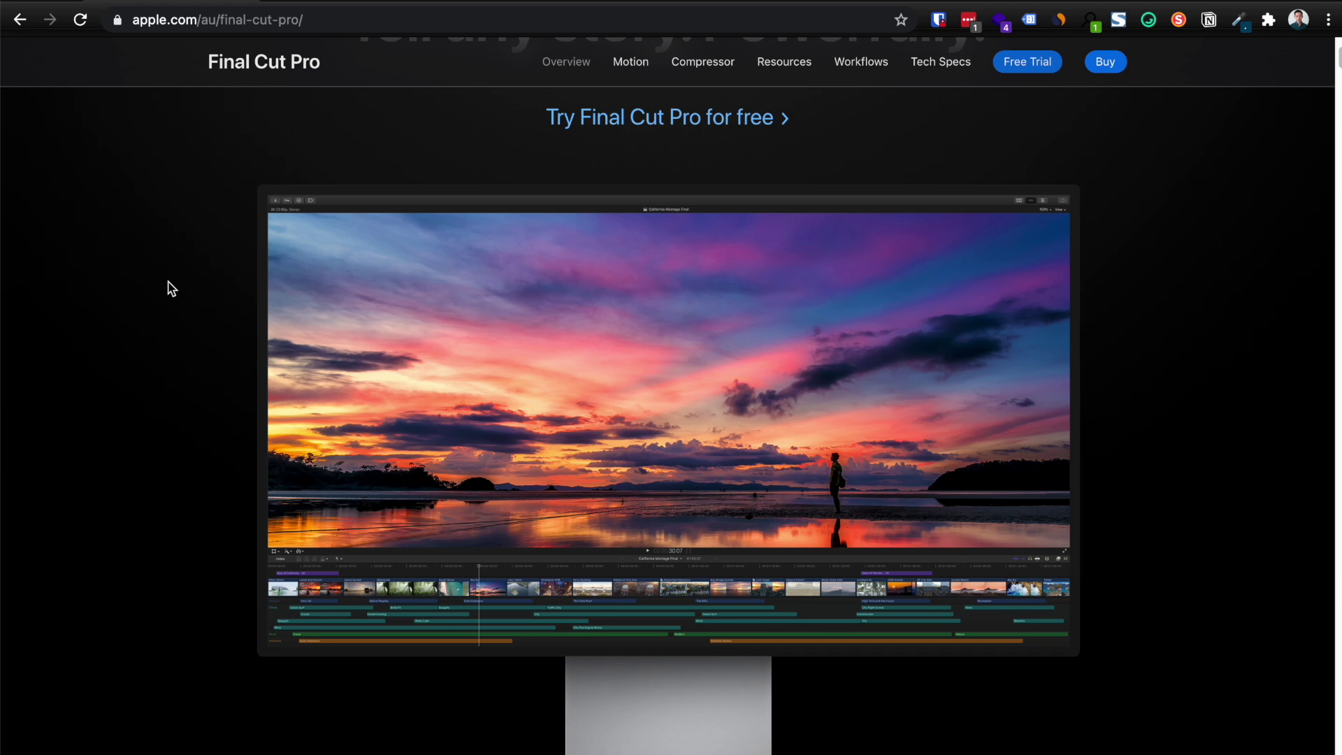
scroll(170, 287, "down", 5)
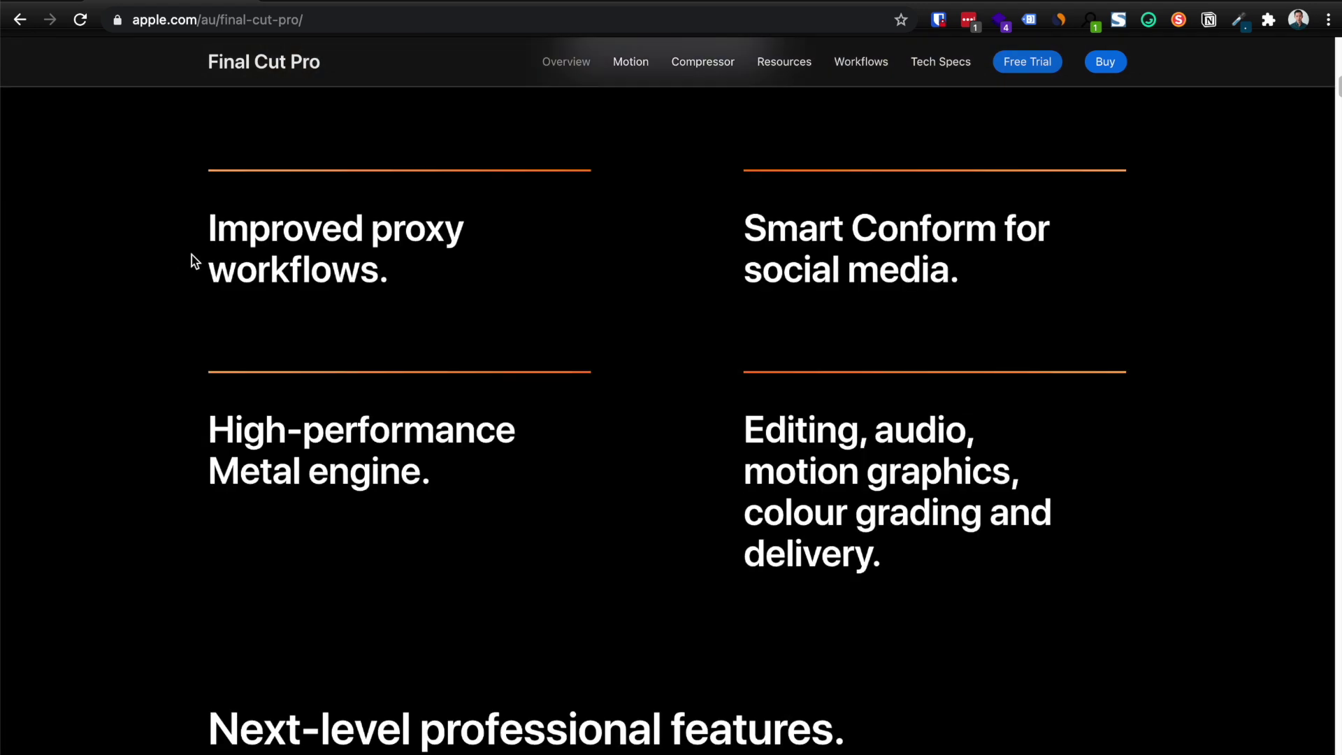
scroll(178, 221, "down", 12)
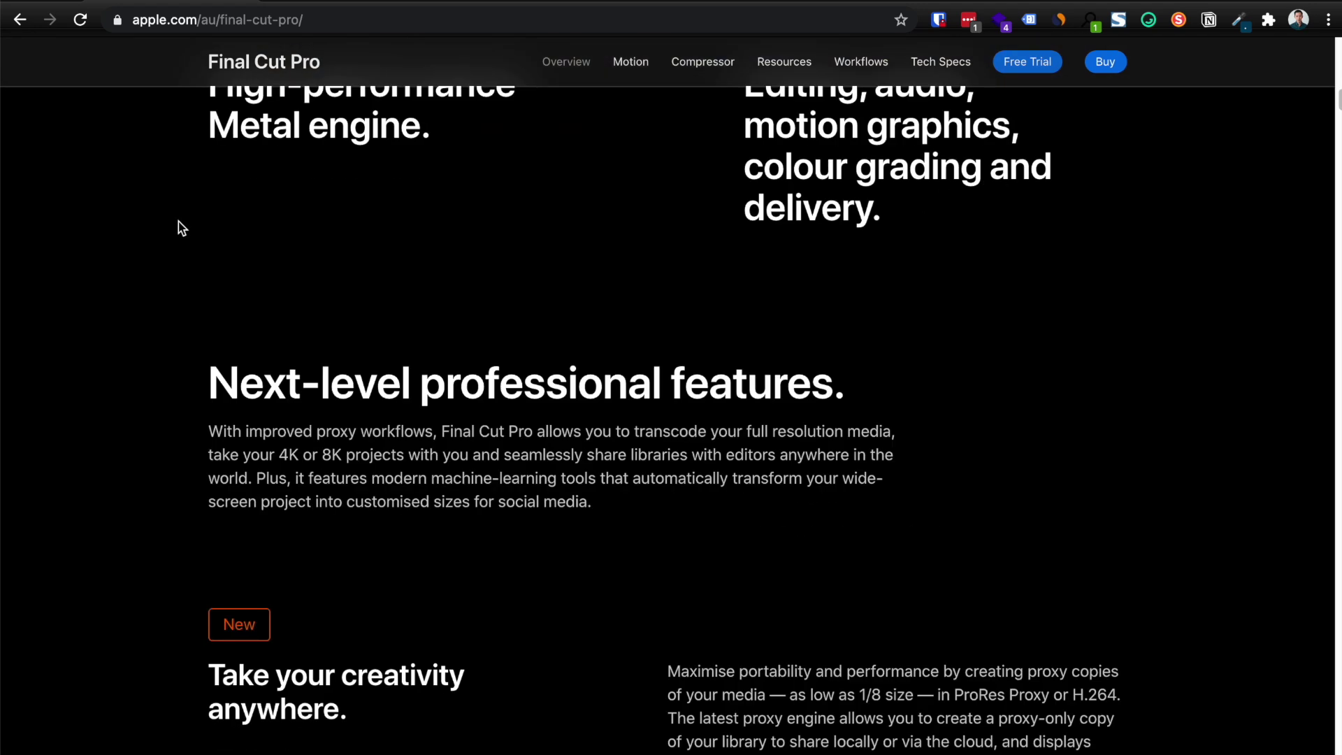
scroll(178, 222, "down", 12)
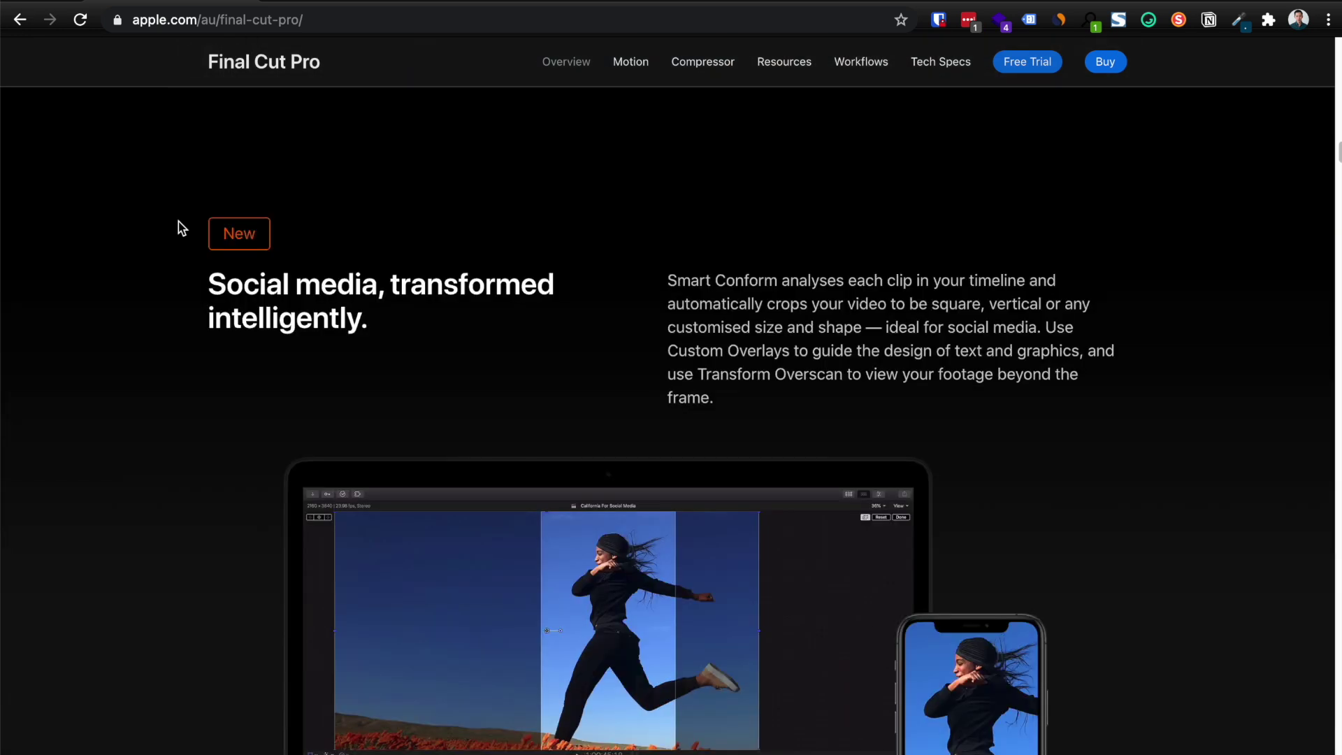
scroll(178, 221, "down", 13)
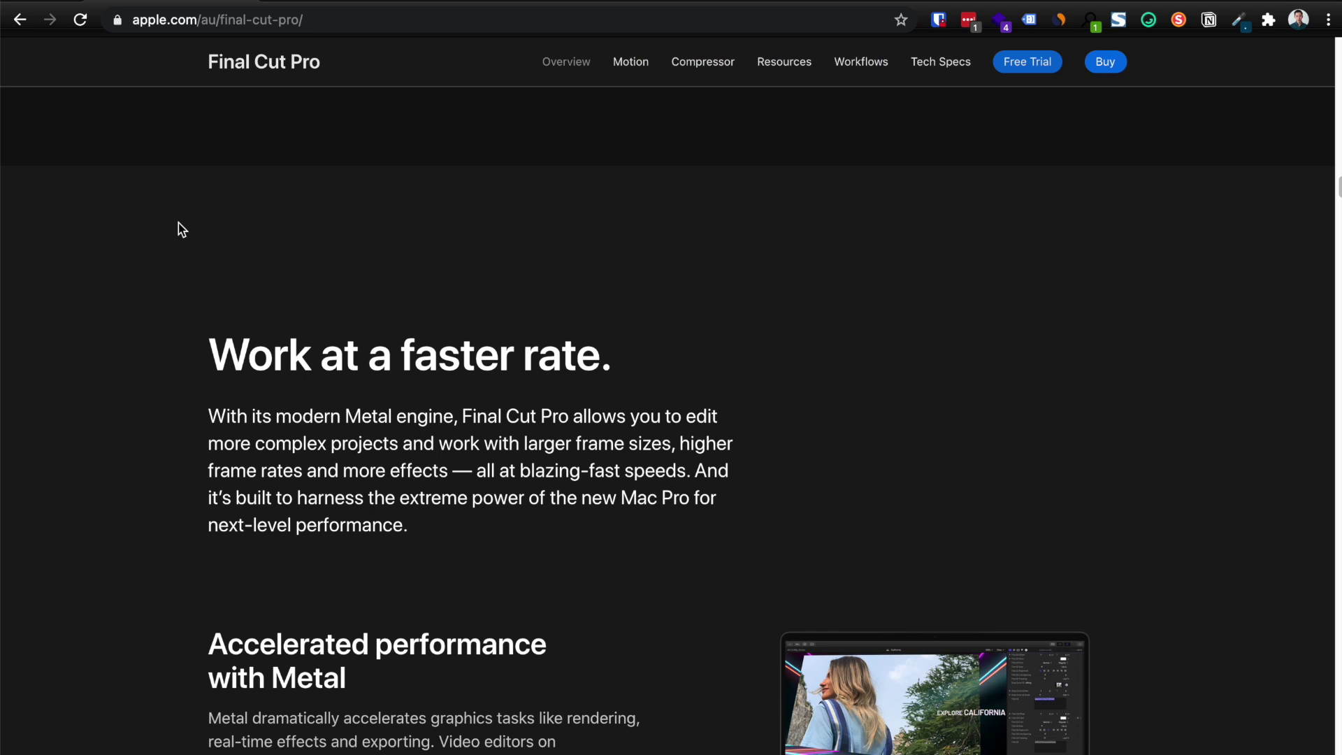
scroll(230, 321, "up", 20)
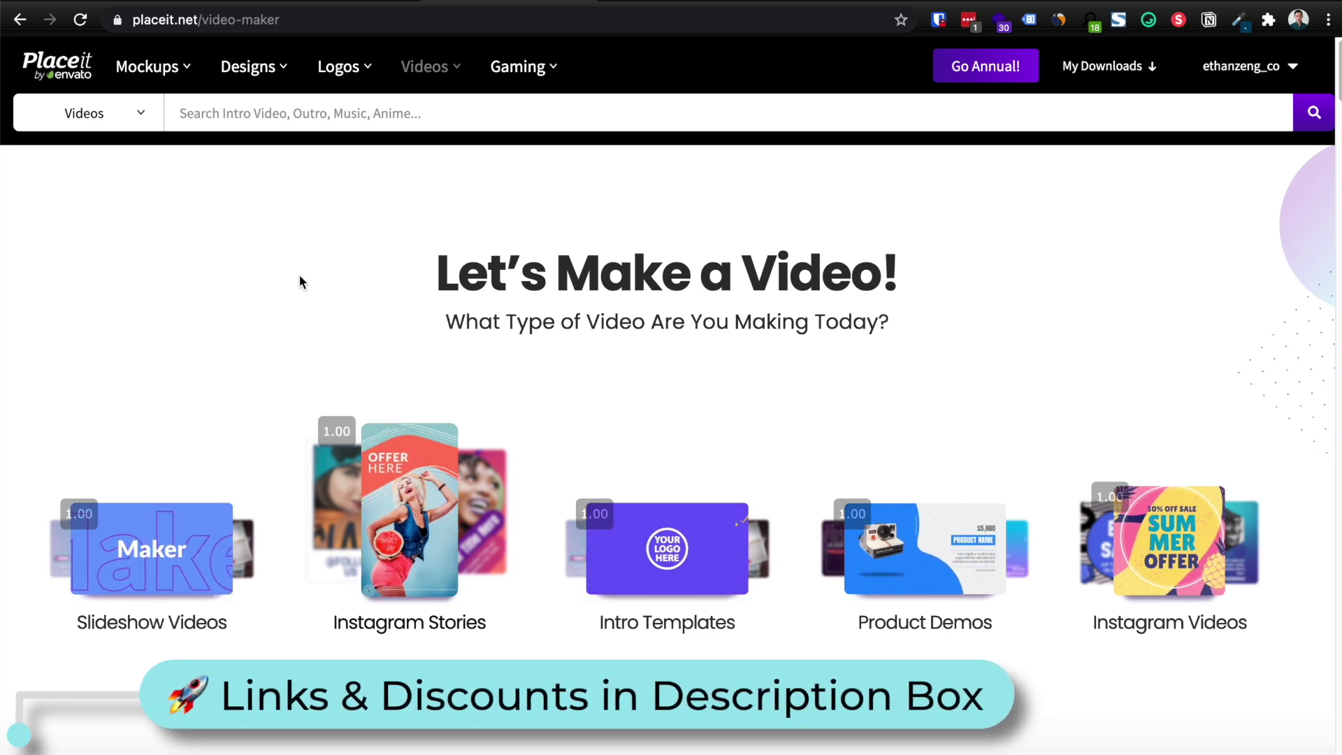
Step: Scroll down Placeit's video maker page to the video type options
scroll(292, 281, "down", 1)
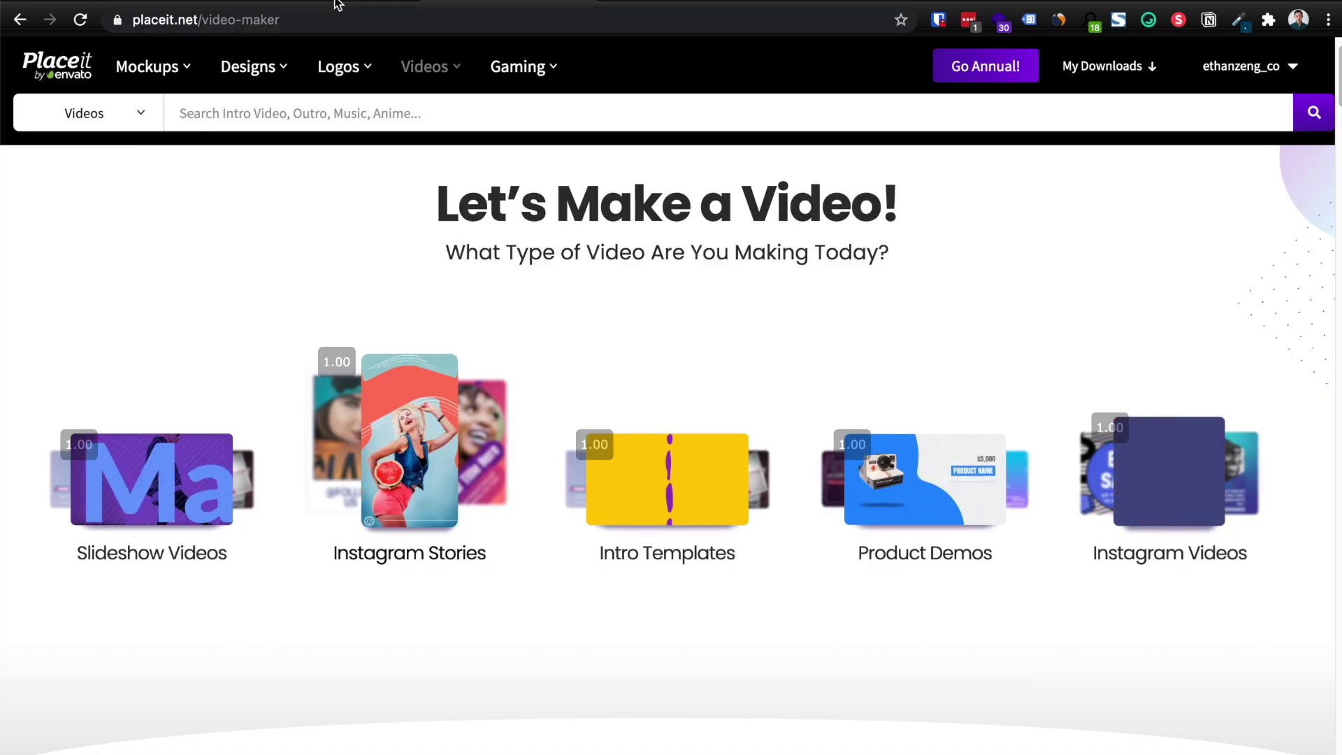
left_click(336, 4)
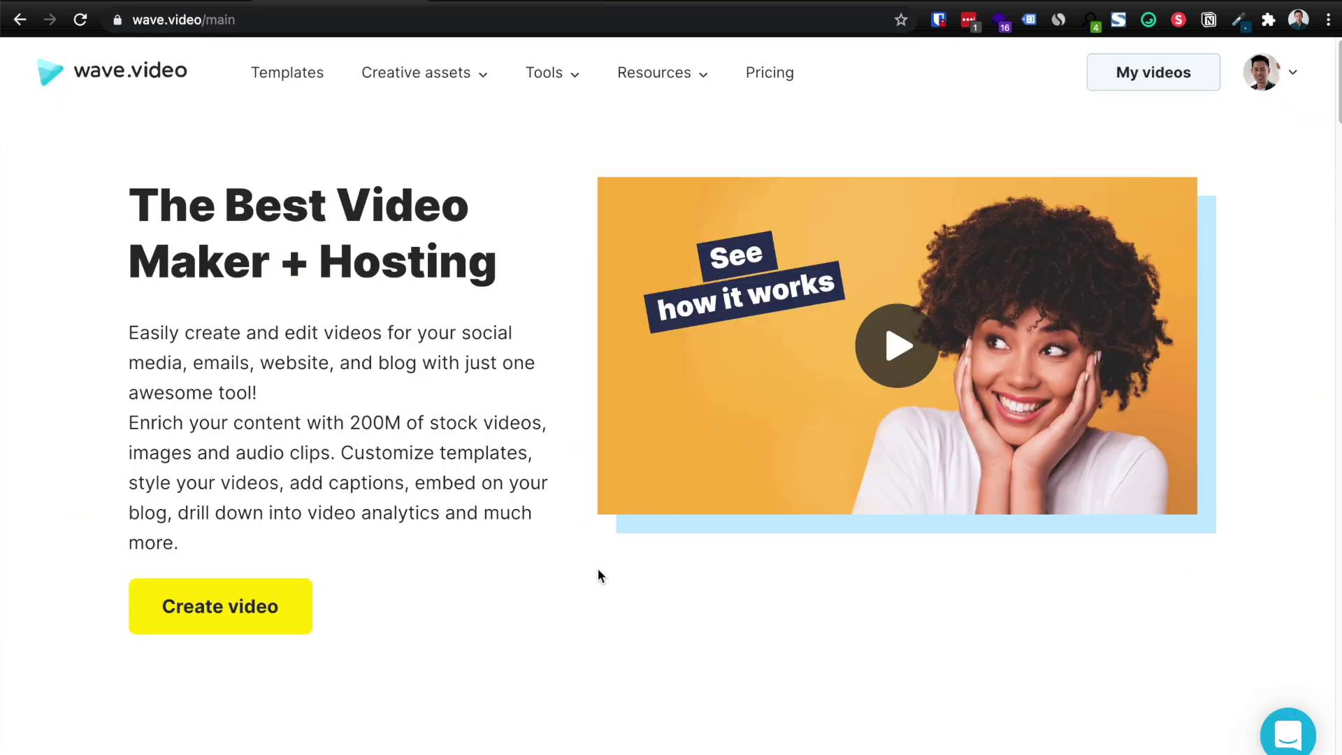
left_click(279, 638)
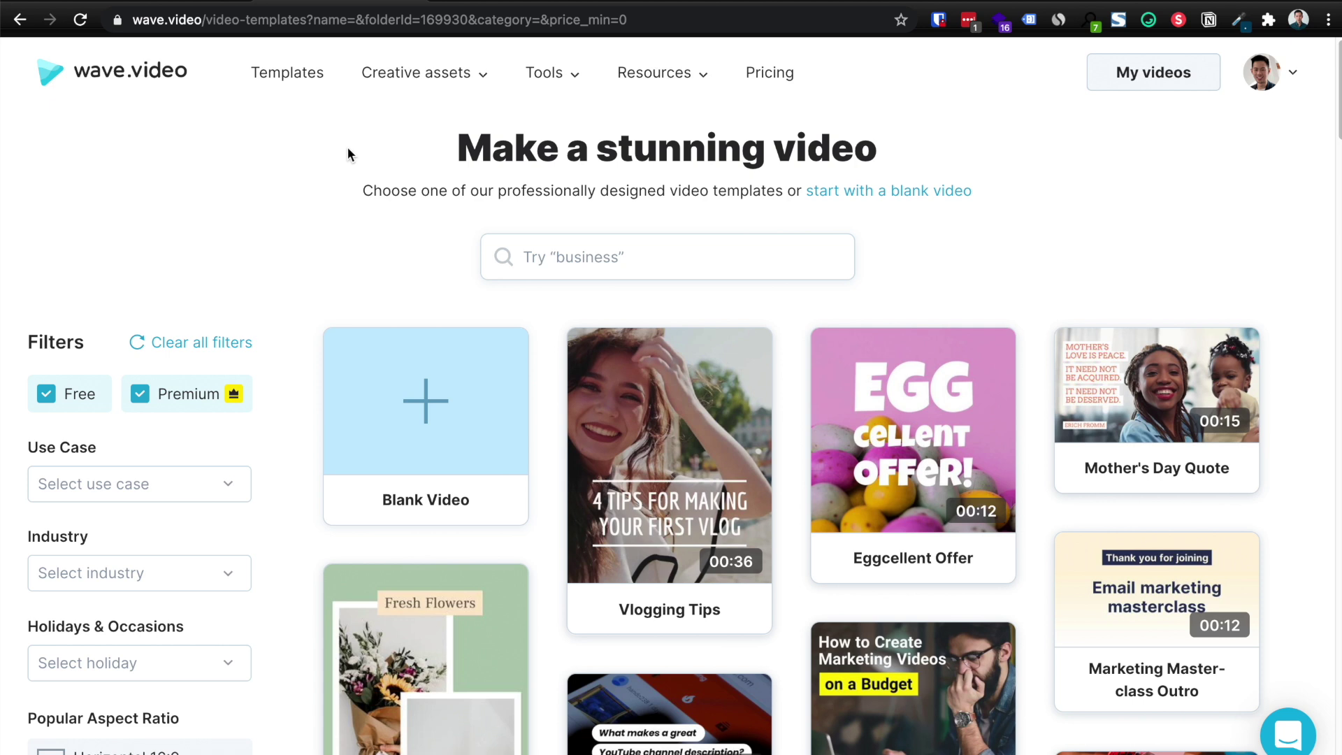
left_click(464, 6)
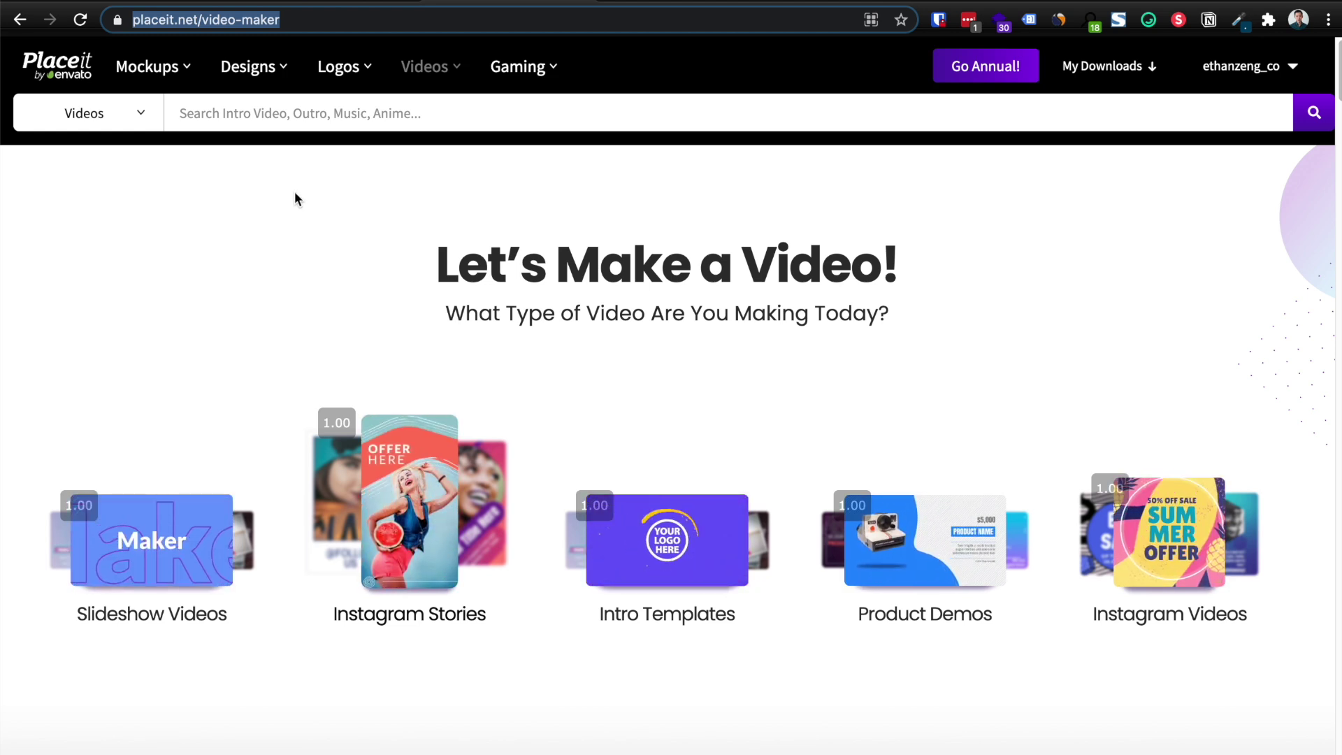
Step: Browse the Instagram Story template results to find the 'Clean.' template
left_click(295, 242)
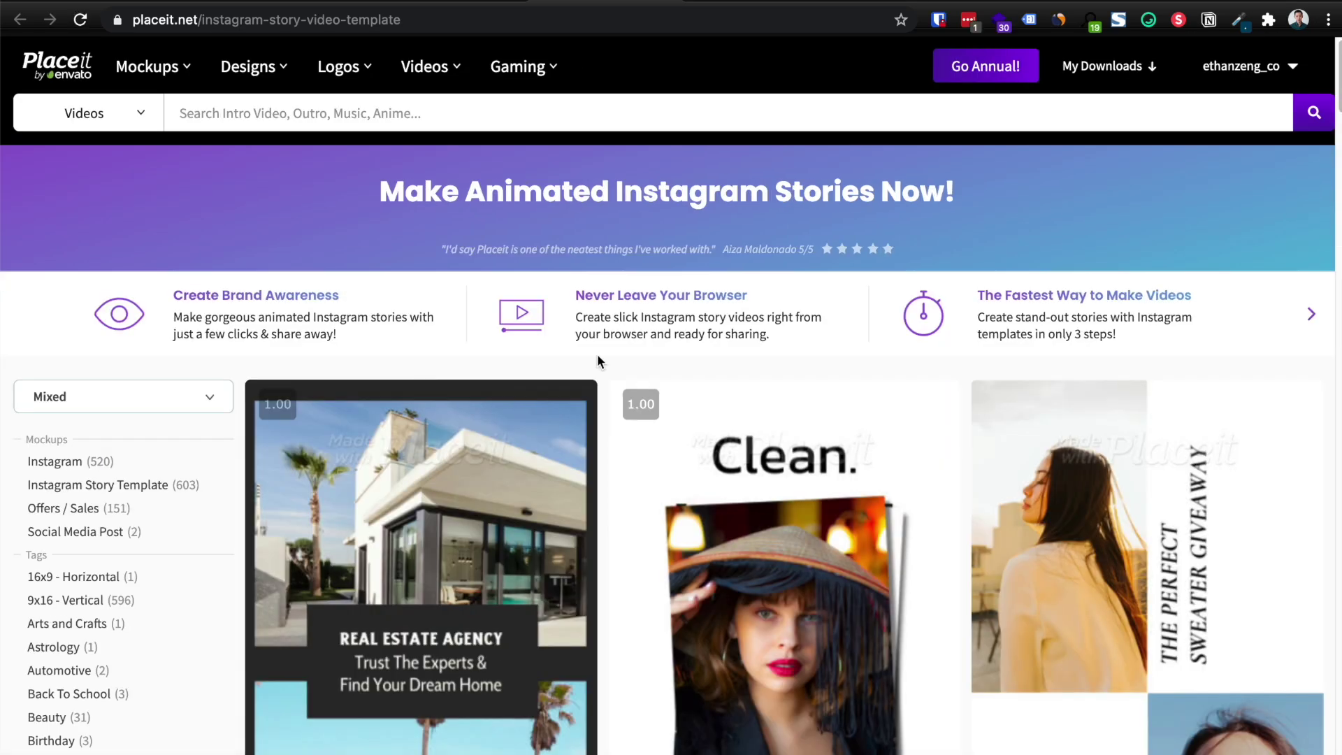
scroll(597, 360, "down", 6)
scroll(597, 361, "down", 3)
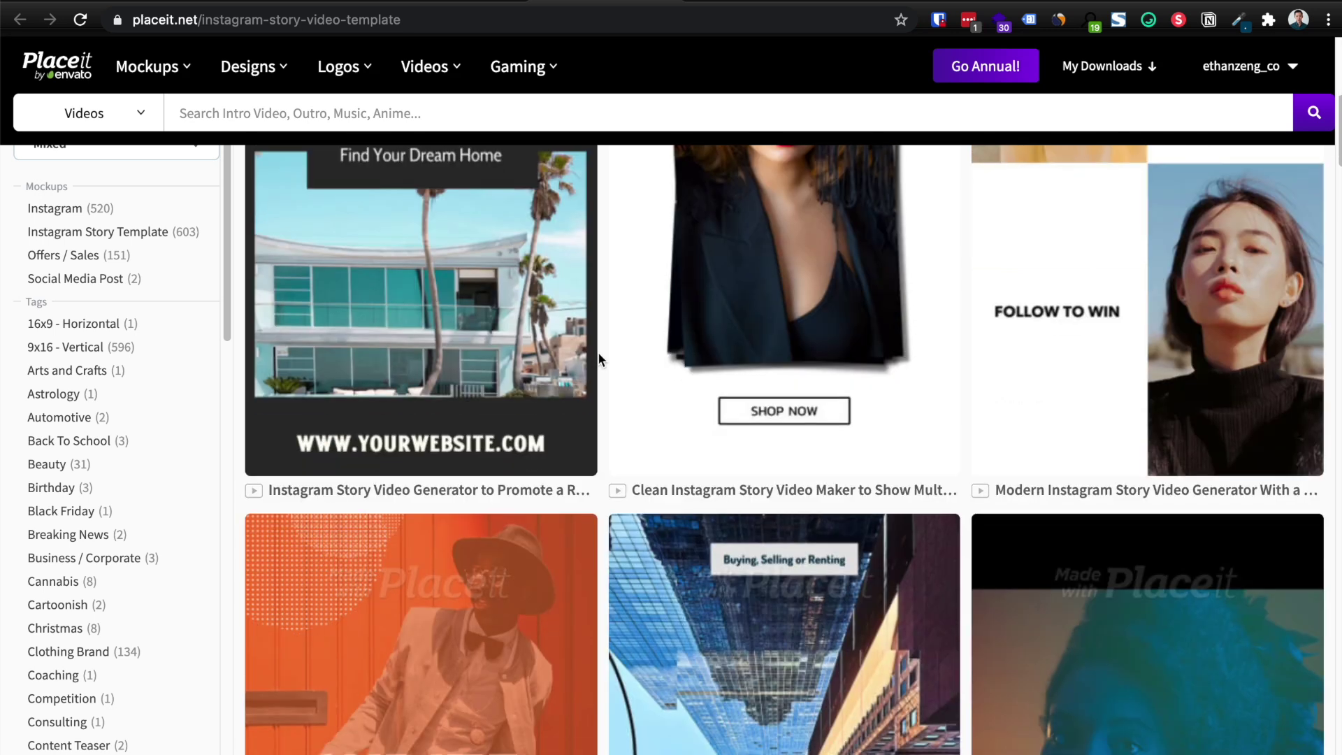
scroll(597, 361, "up", 5)
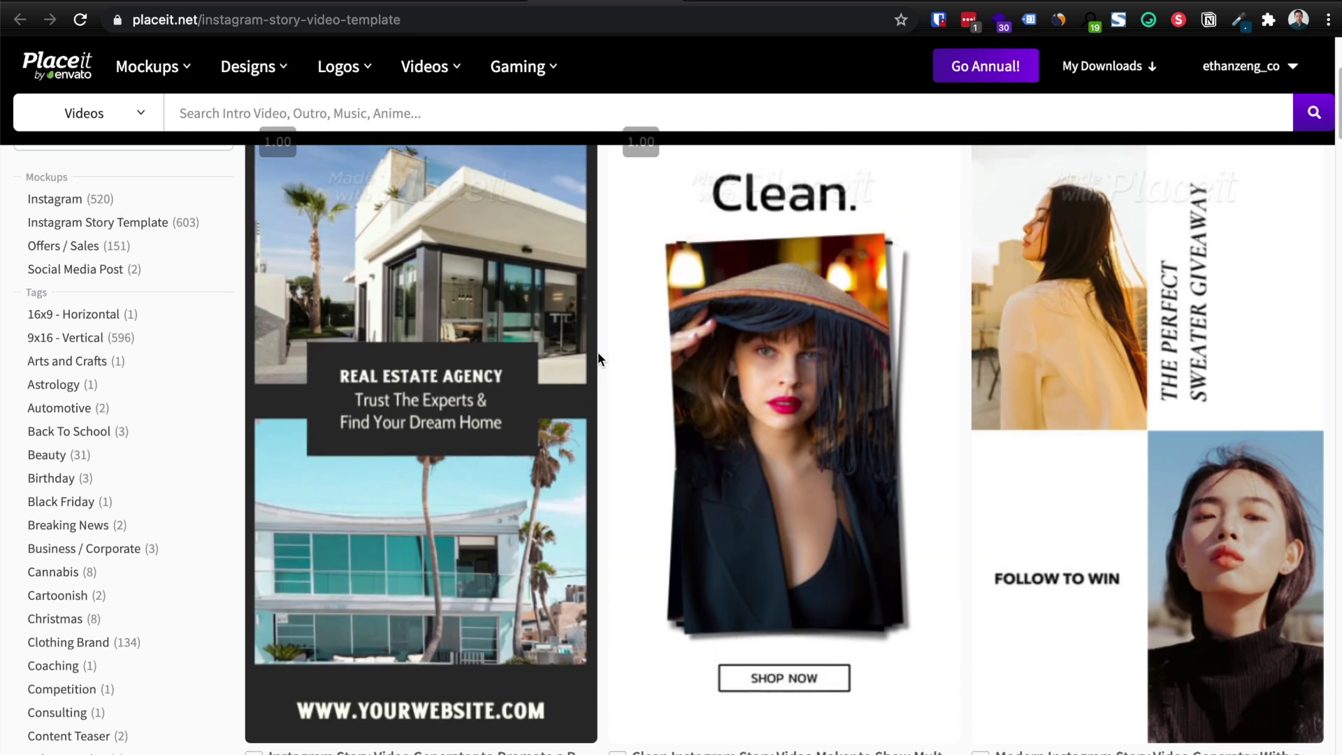
scroll(597, 351, "up", 2)
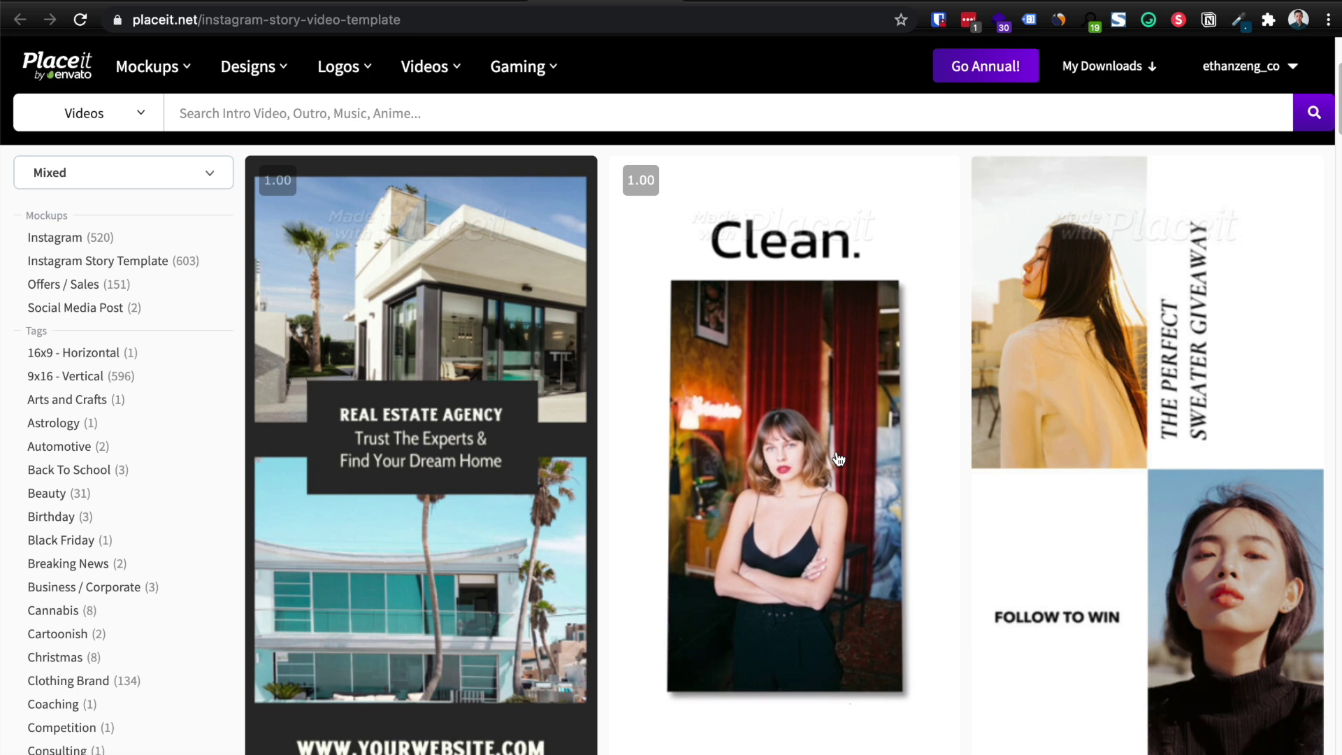
scroll(803, 440, "down", 2)
scroll(824, 447, "up", 1)
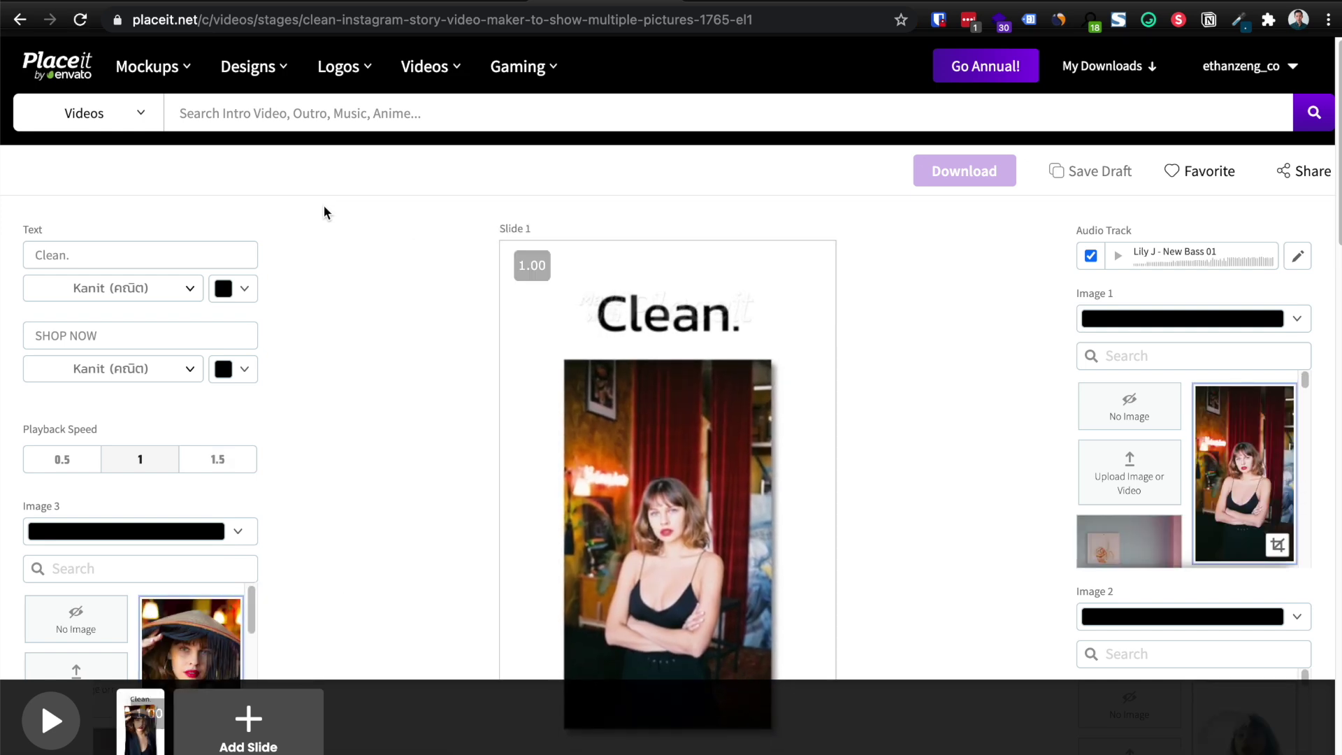
Step: Look through the add-slide template picker, then close it and return to Slide 1
scroll(322, 204, "down", 2)
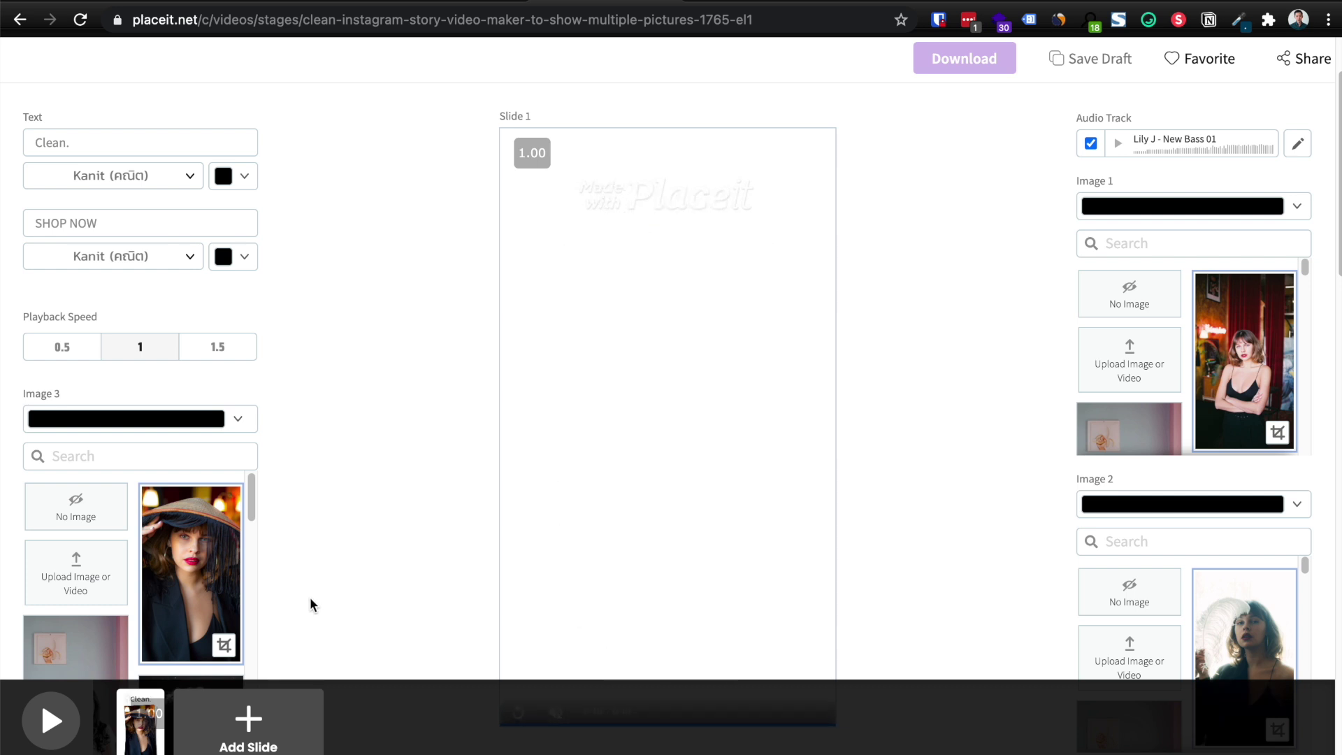
scroll(330, 584, "down", 1)
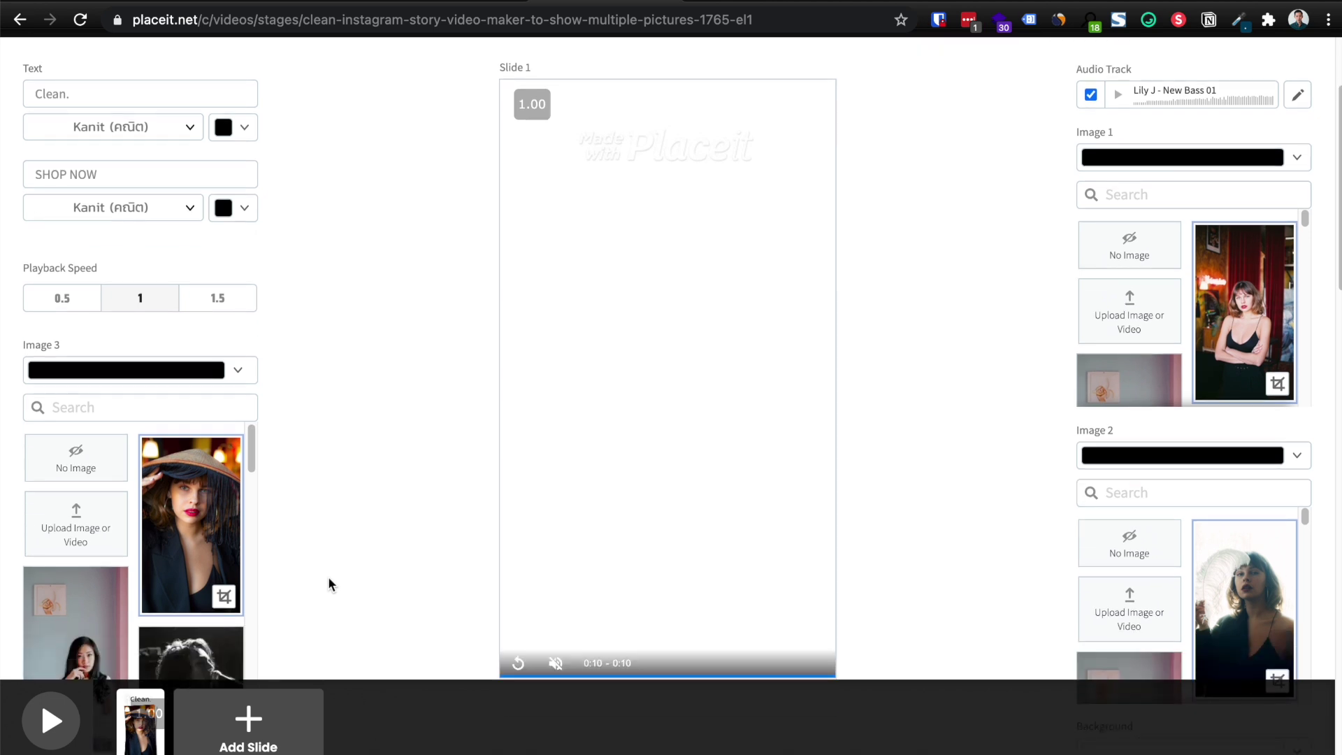
left_click(248, 727)
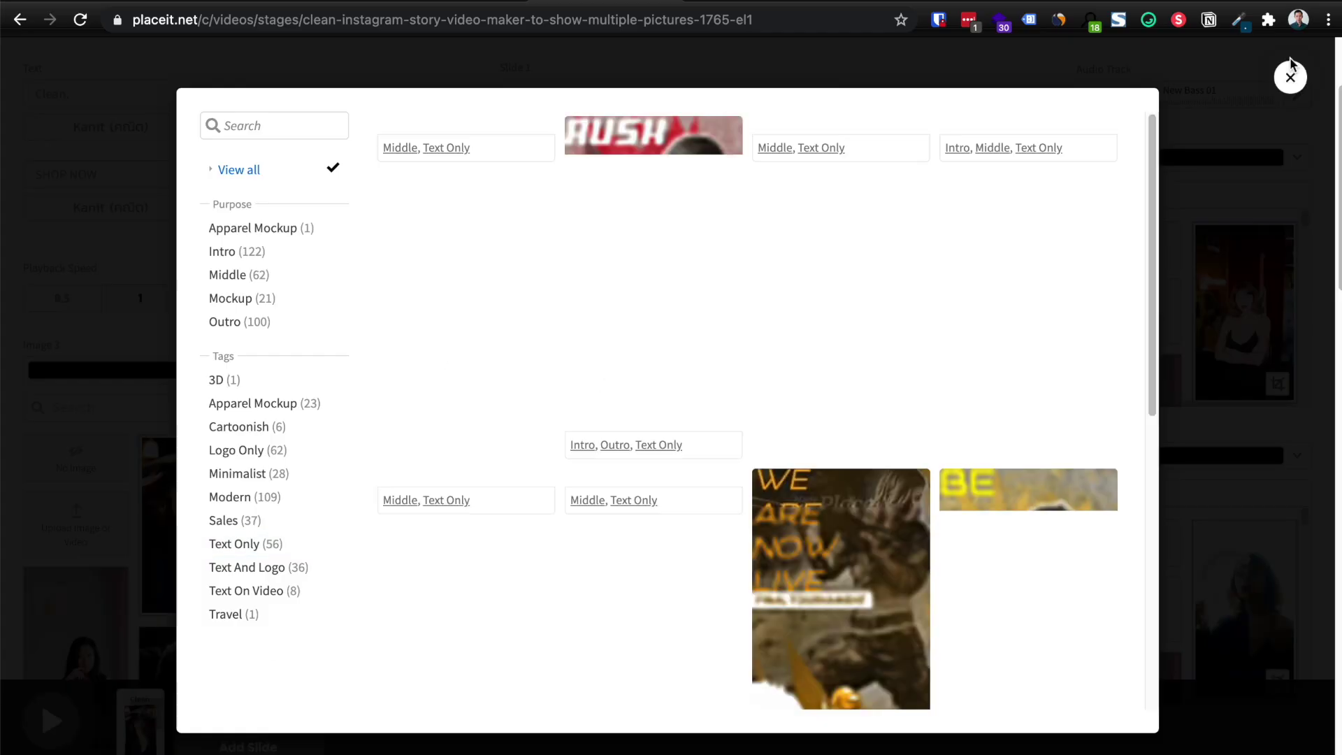
left_click(1289, 77)
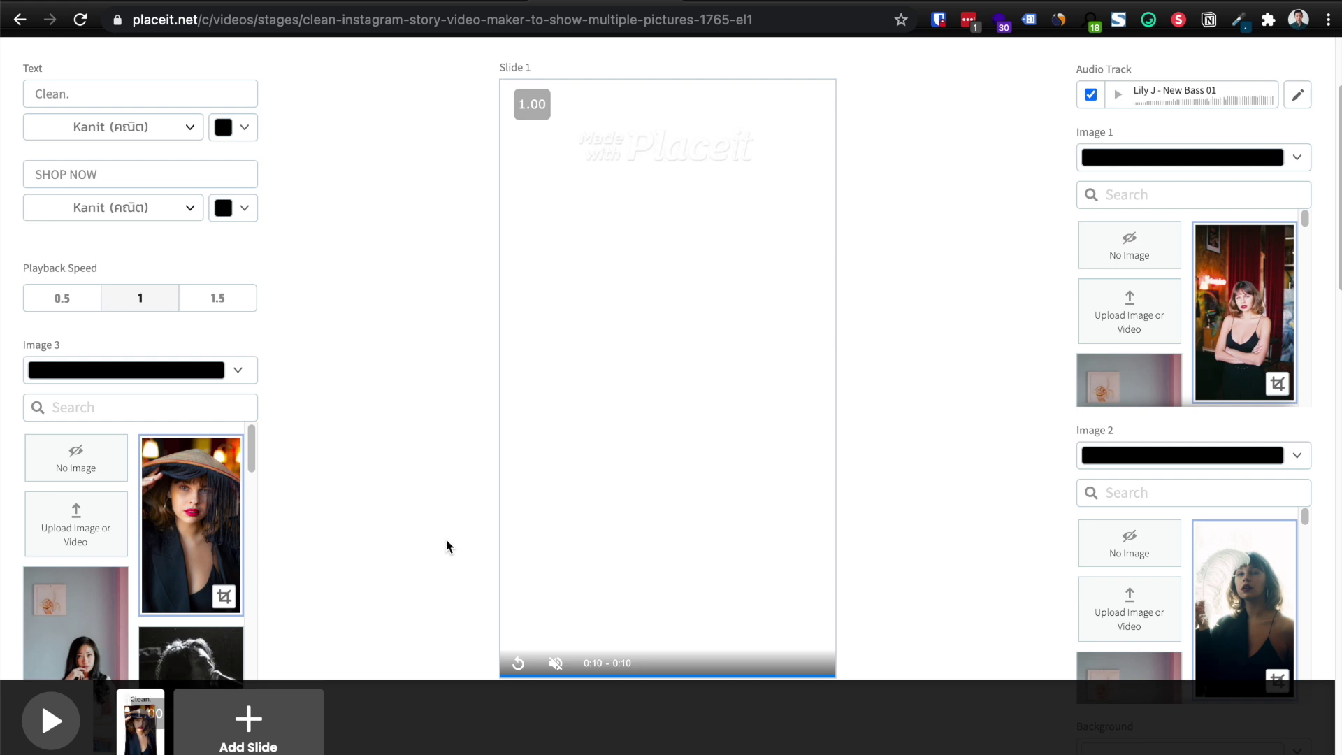
scroll(446, 546, "up", 1)
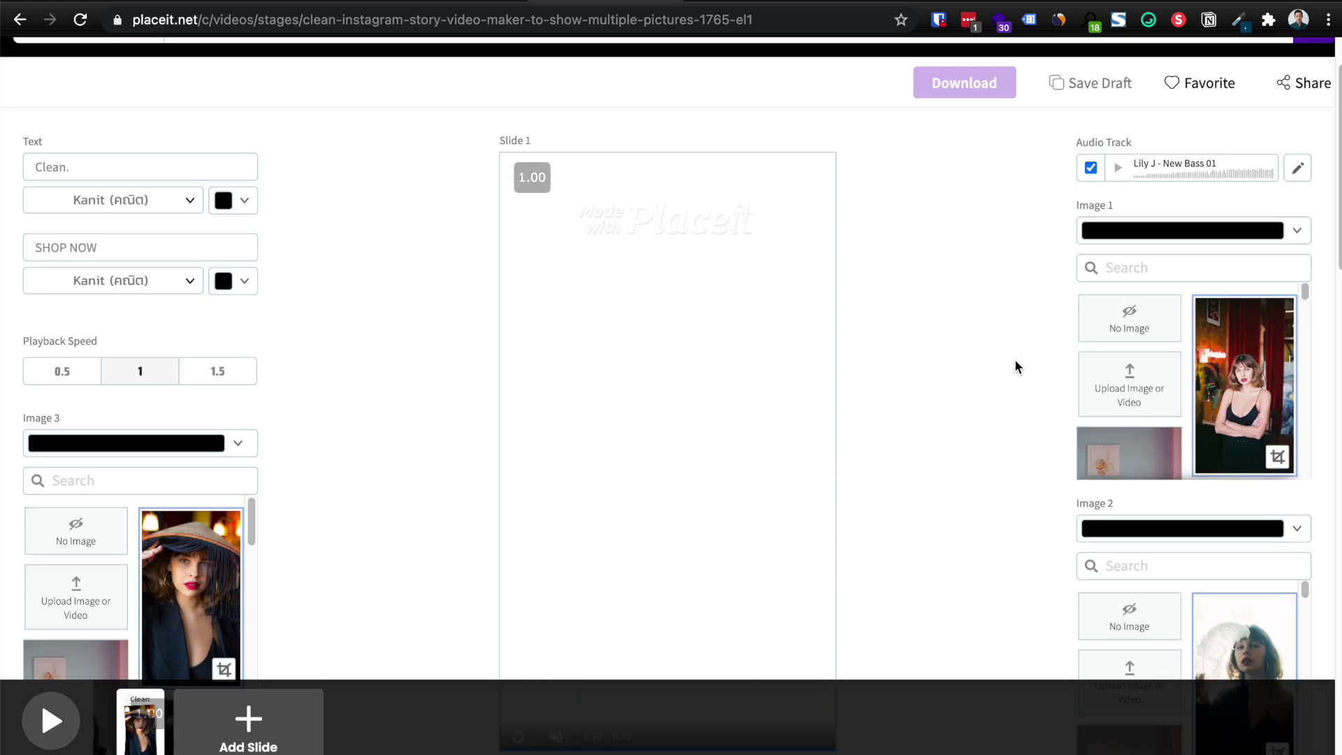
Step: Start an upload for Image 1 and preview the IMG_8718.MOV clip
left_click(1129, 384)
scroll(648, 384, "down", 10)
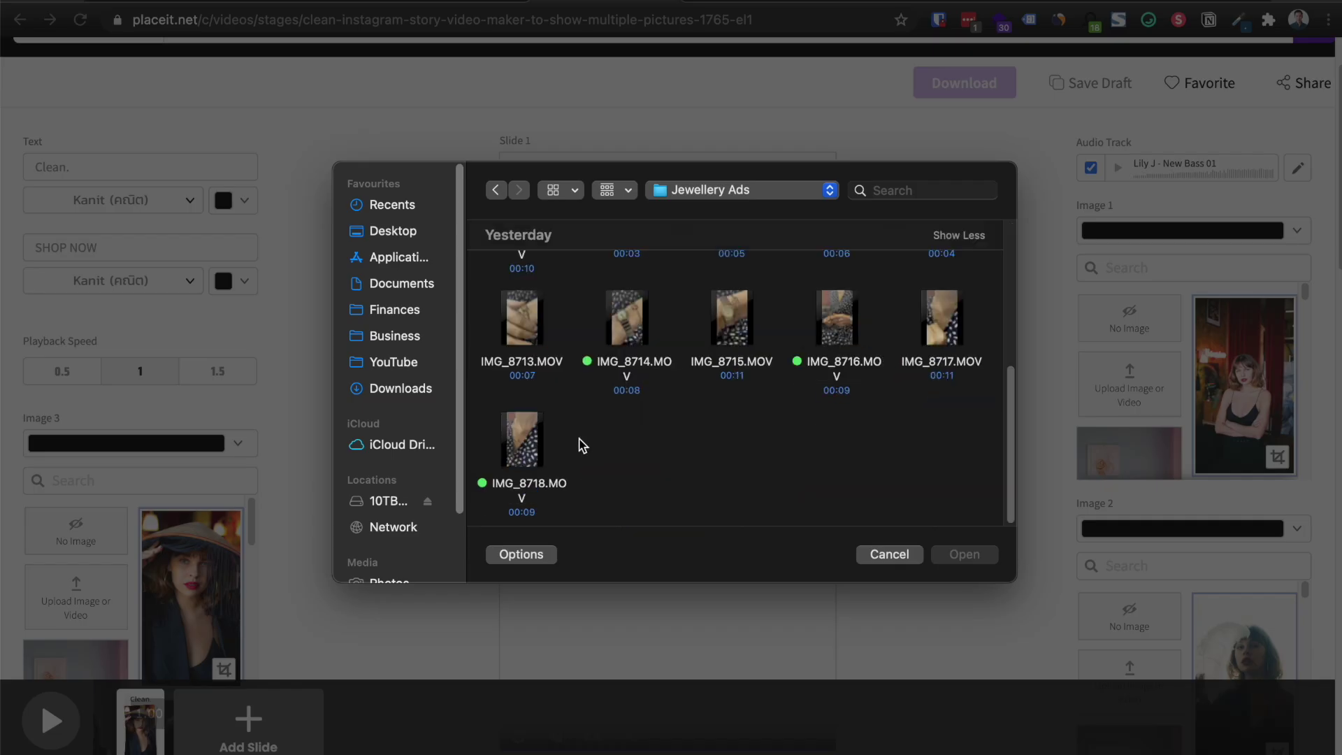
left_click(552, 477)
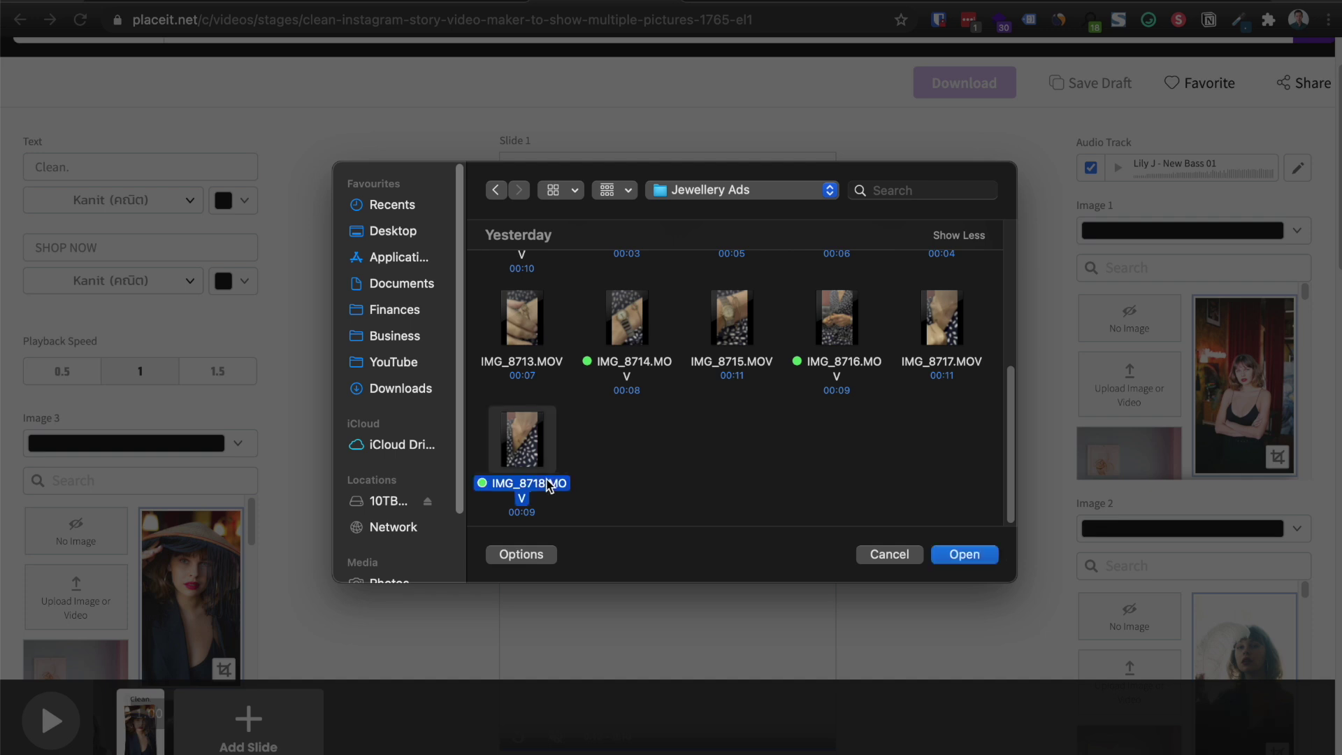
key("space")
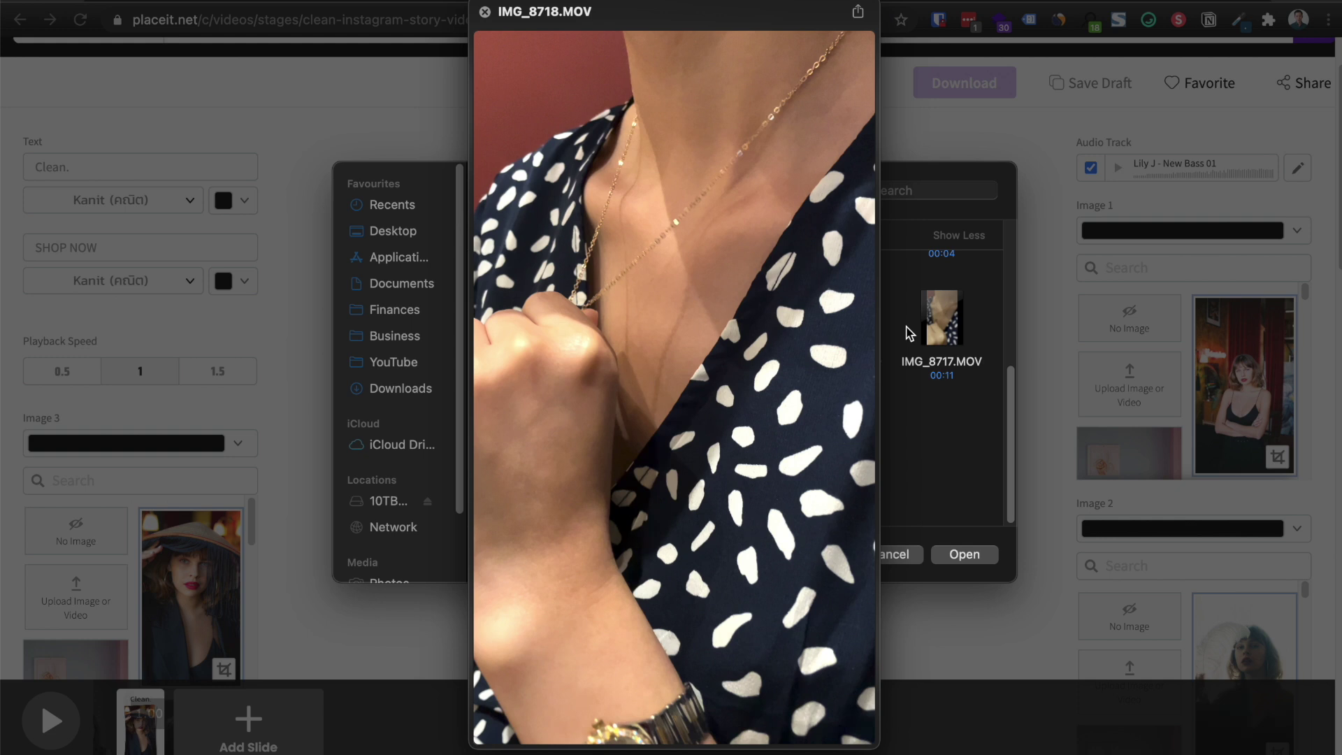
left_click(629, 445)
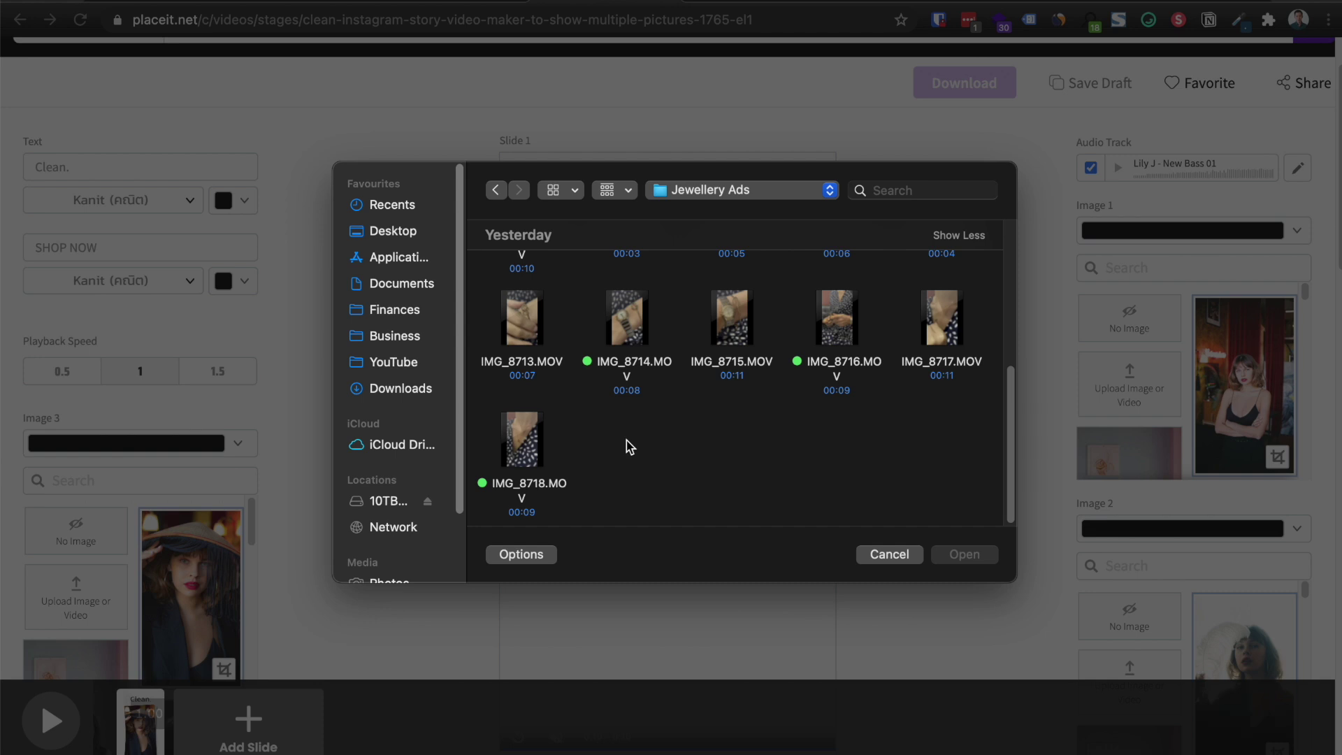
Step: Preview the IMG_8714.MOV and IMG_8699.MOV clips in the Jewellery Ads folder
scroll(626, 442, "up", 3)
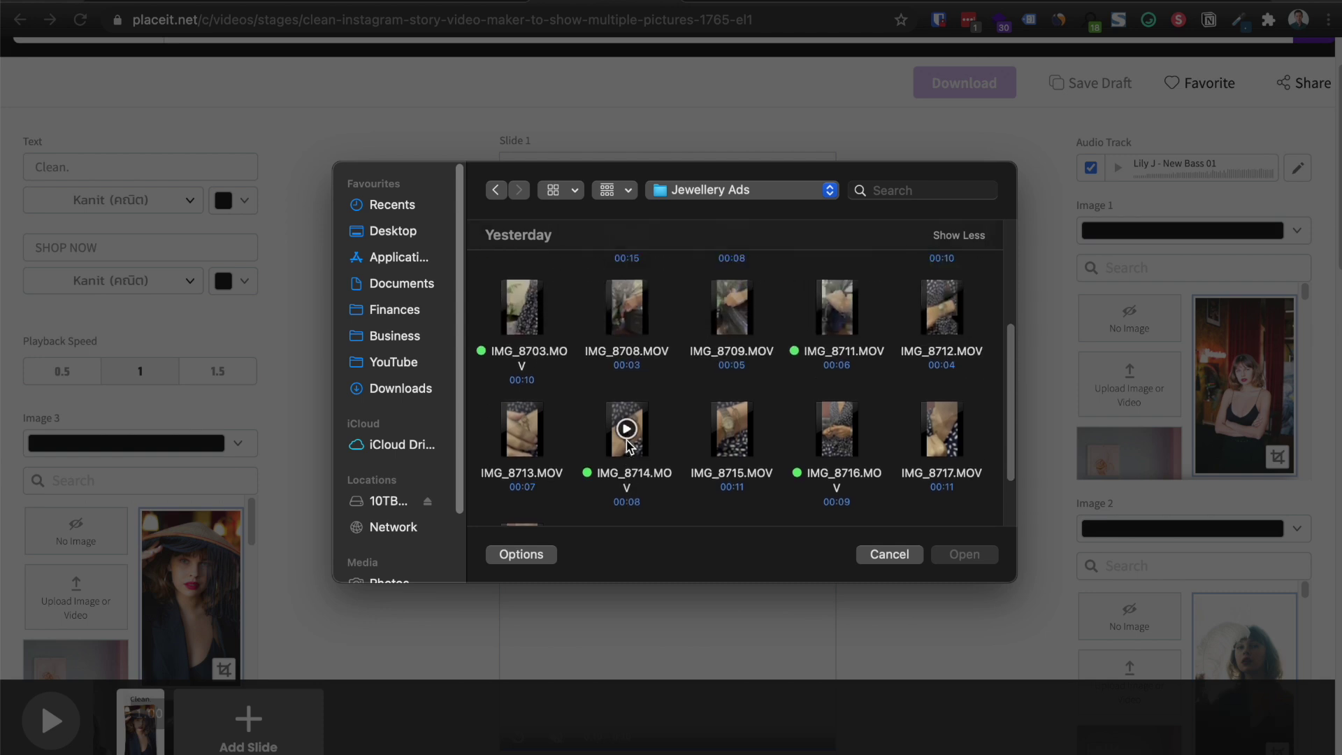
left_click(637, 488)
key("space")
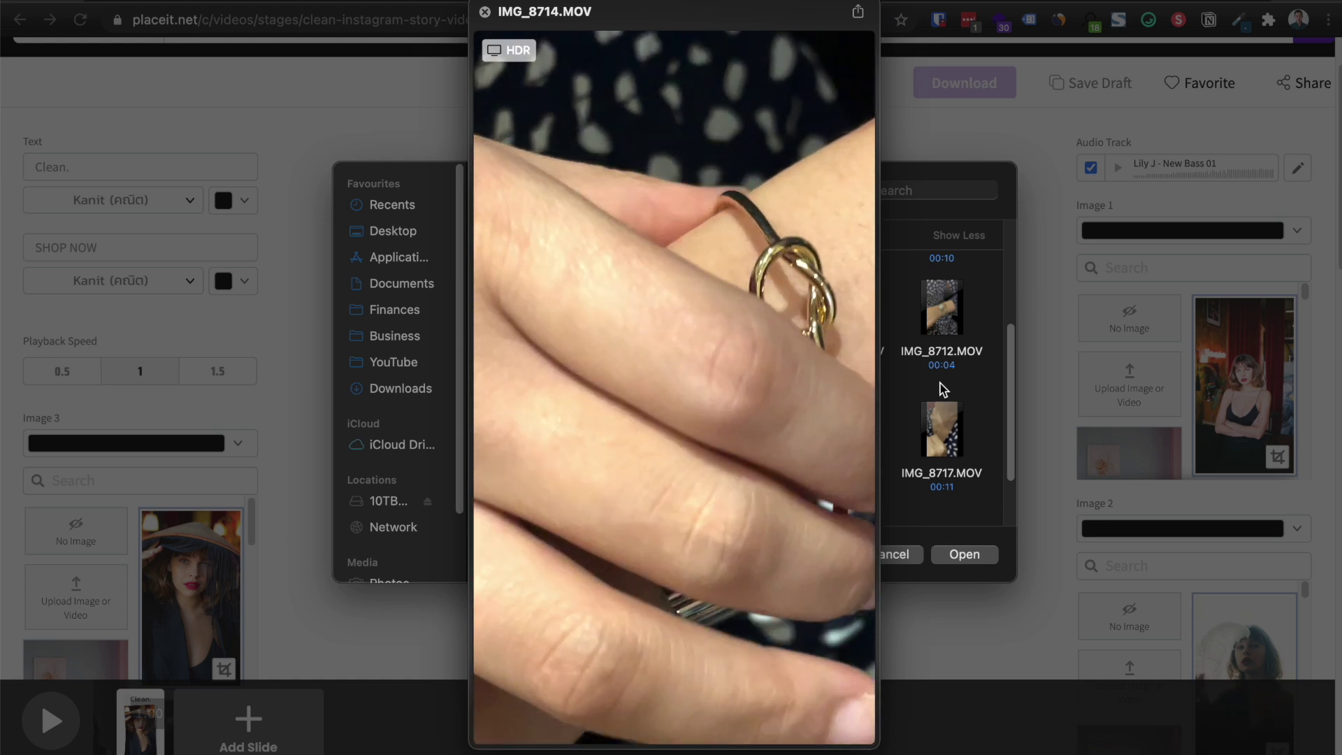
key("space")
key("Up")
key("Up")
key("Up")
key("Down")
key("Left")
key("Up")
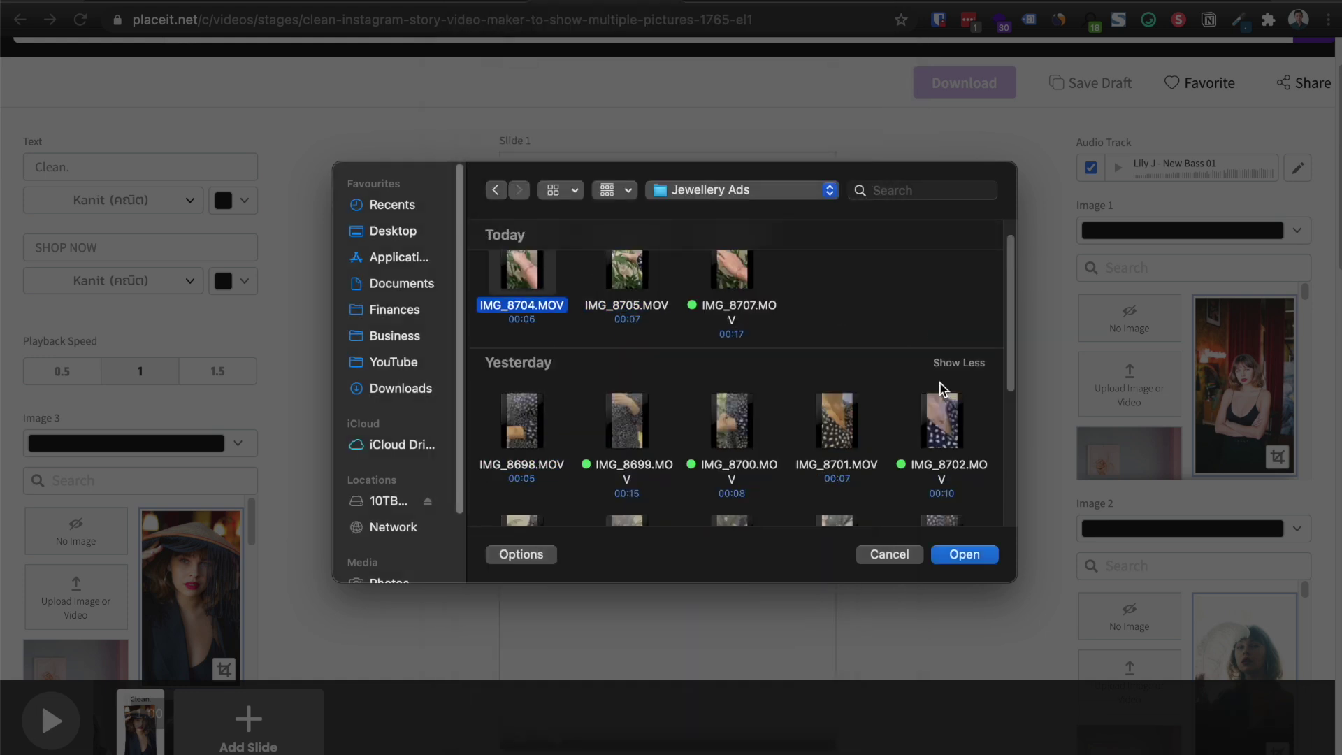
key("Down")
key("Right")
key("space")
Step: Preview the IMG_8705.MOV, IMG_8707.MOV and IMG_8700.MOV clips
key("space")
key("Right")
key("Up")
key("Left")
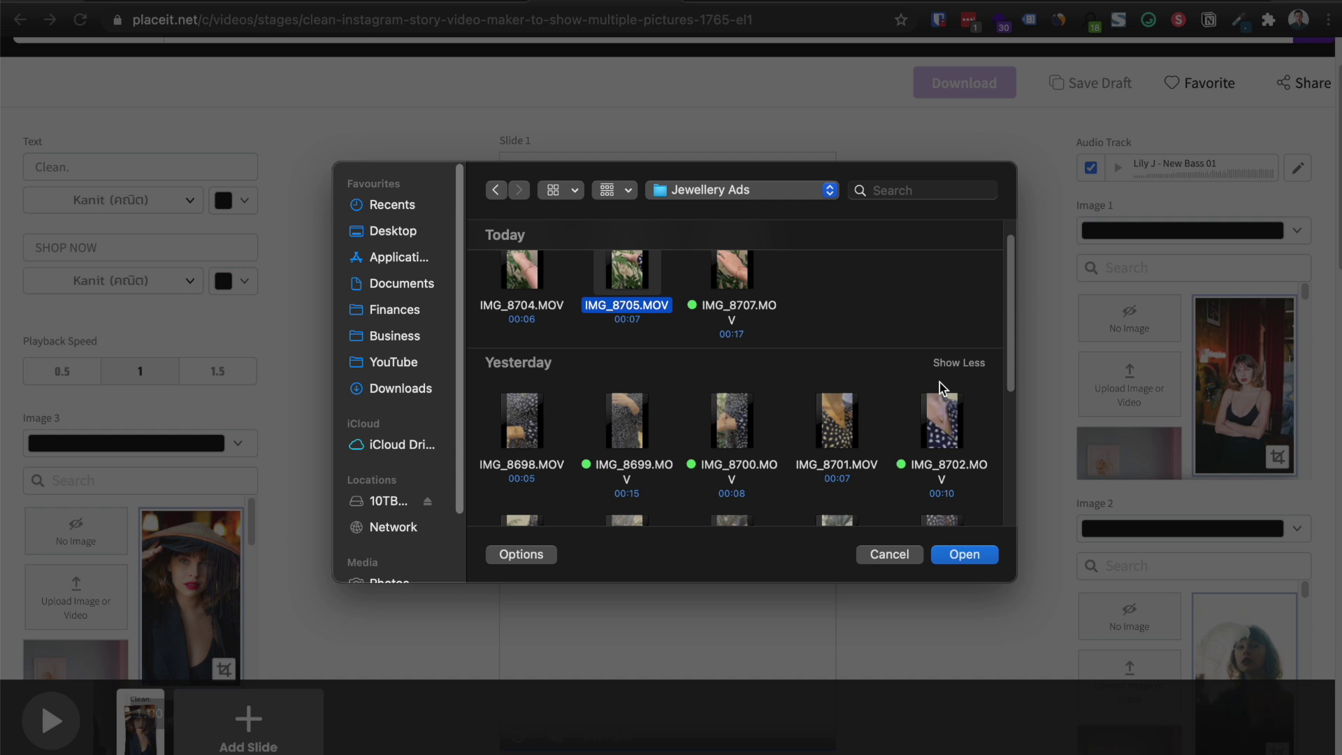
key("space")
key("space")
key("Down")
key("Right")
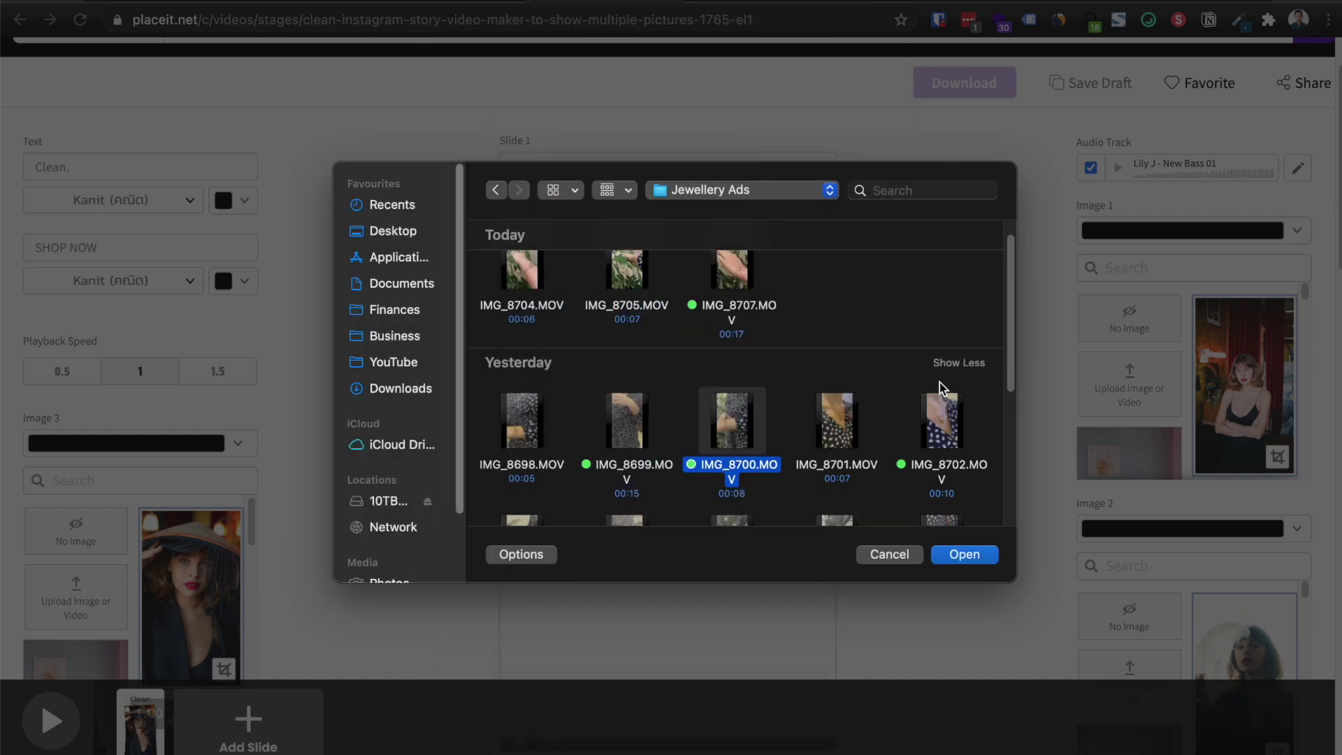
key("Up")
key("space")
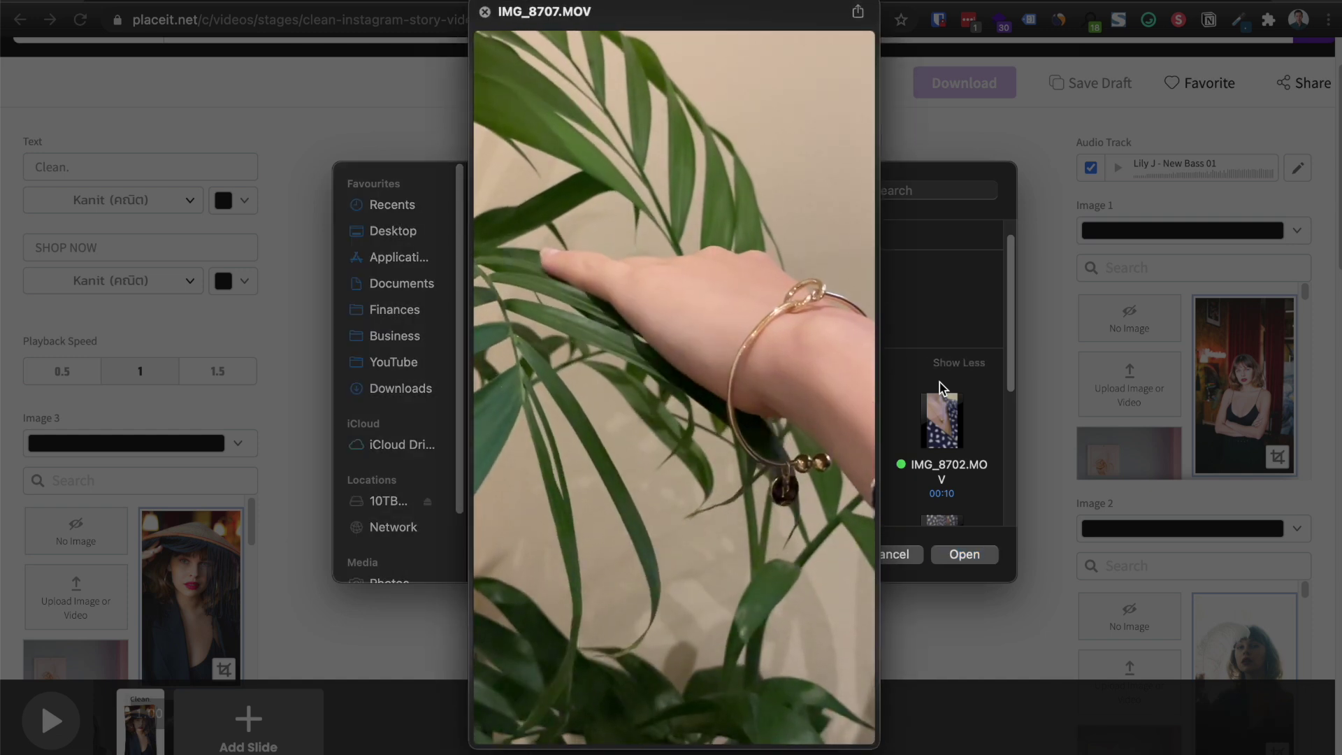
key("space")
key("Down")
key("space")
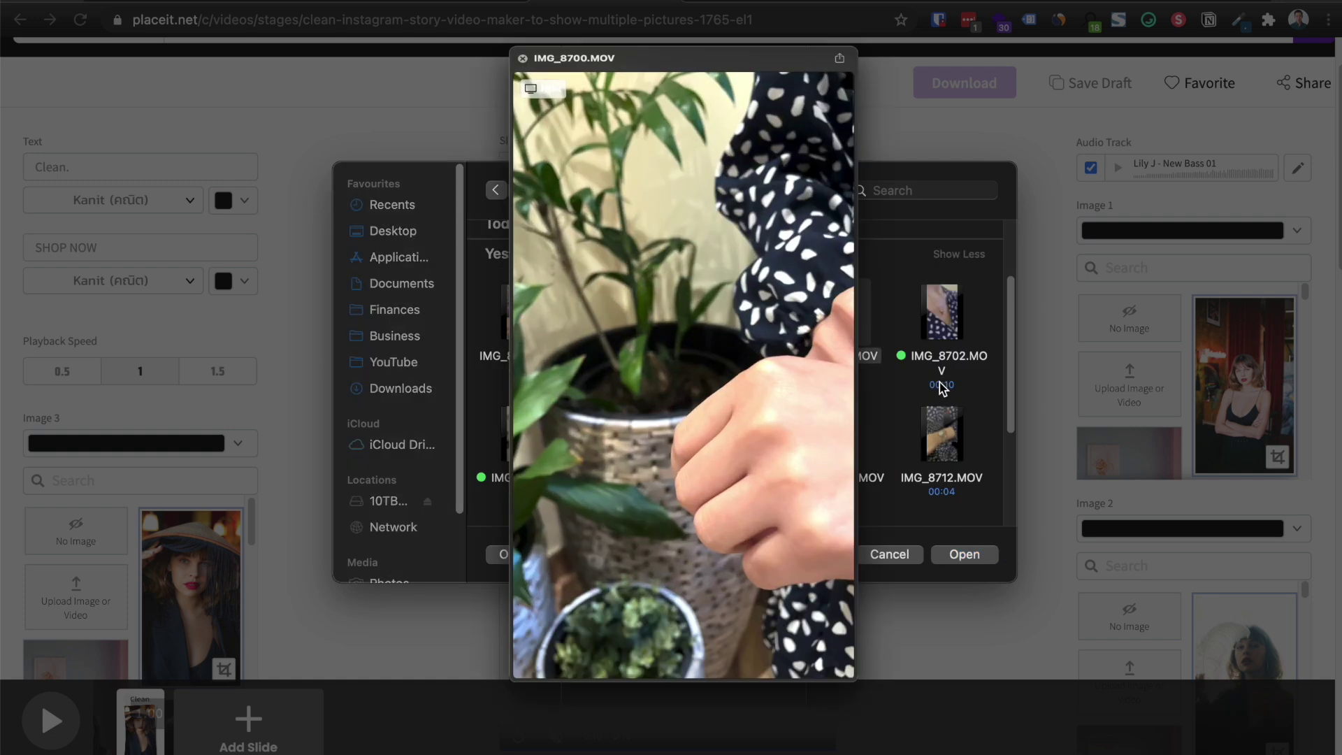
key("space")
Step: Preview the IMG_8702.MOV and IMG_8711.MOV clips
key("Down")
key("Right")
key("Up")
key("Right")
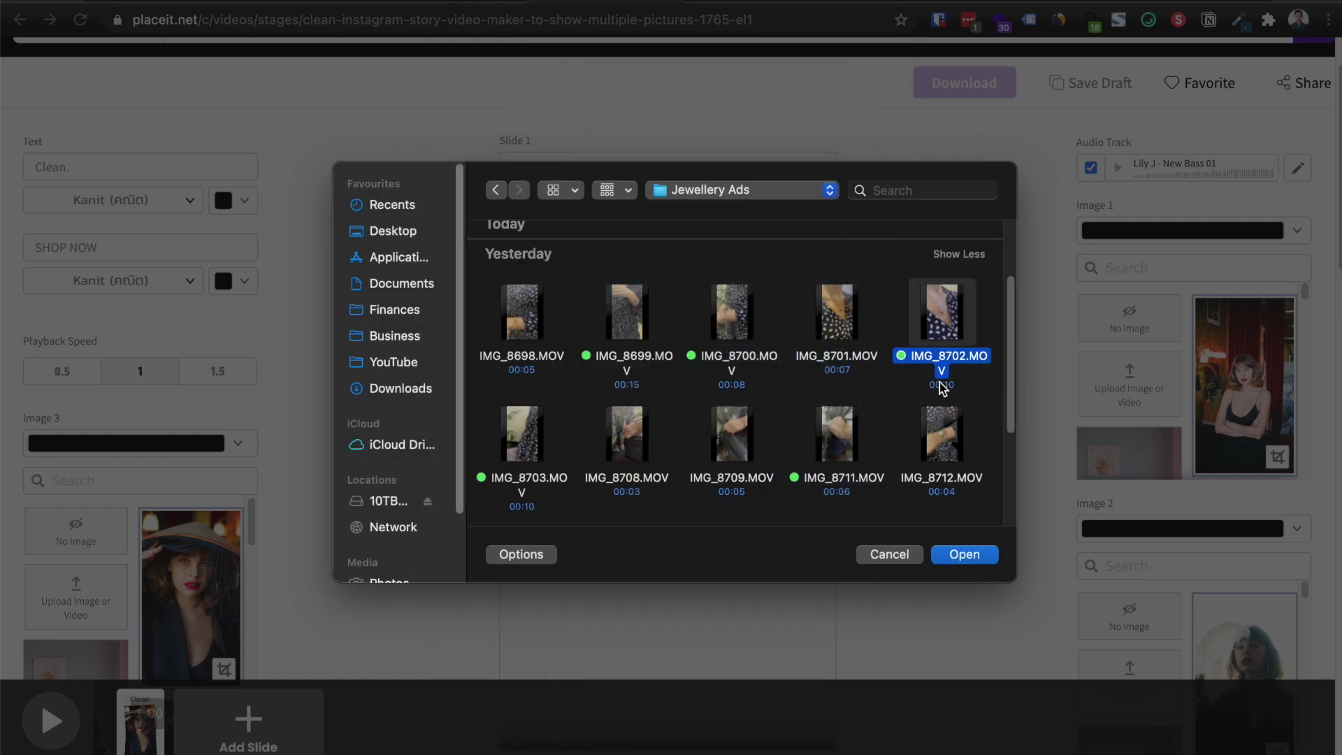
key("space")
key("space")
key("Down")
key("Down")
key("Up")
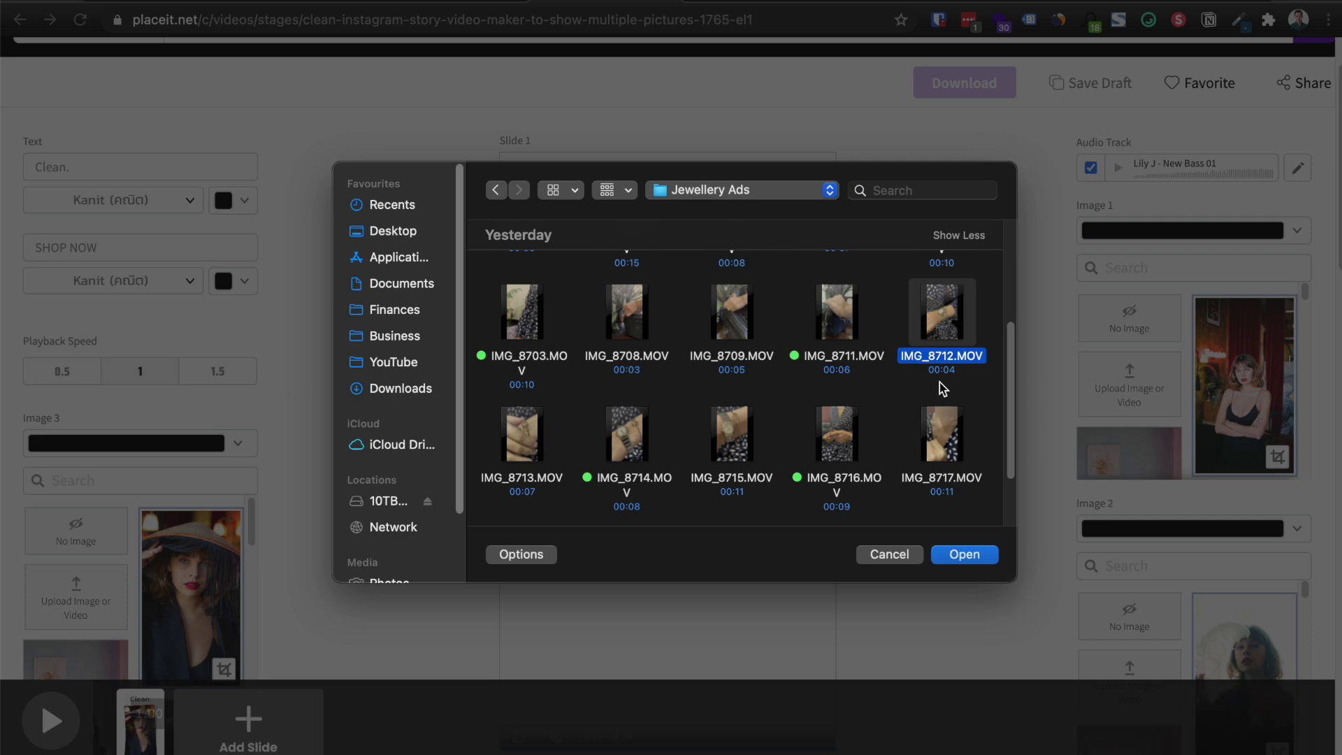
key("Left")
key("space")
key("space")
key("Left")
Step: Preview IMG_8703.MOV, then check IMG_8714.MOV once more
key("Left")
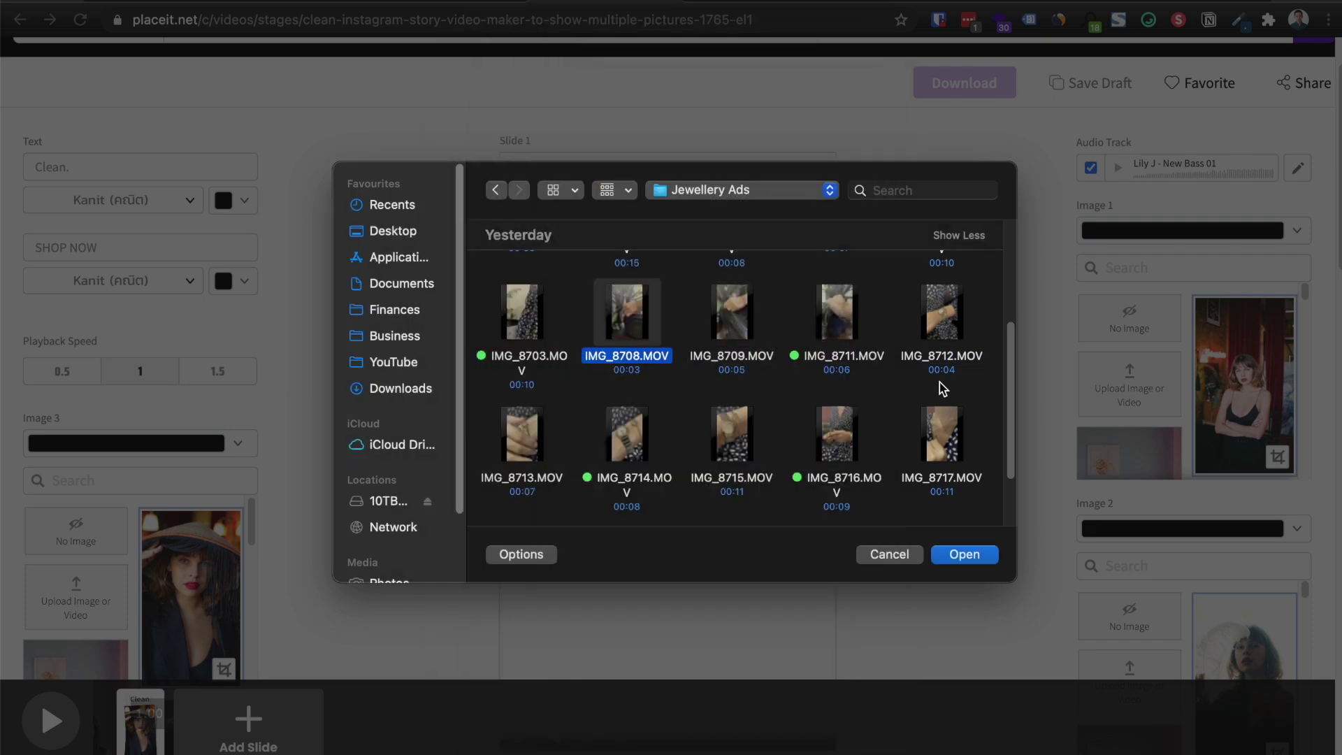
key("space")
key("Left")
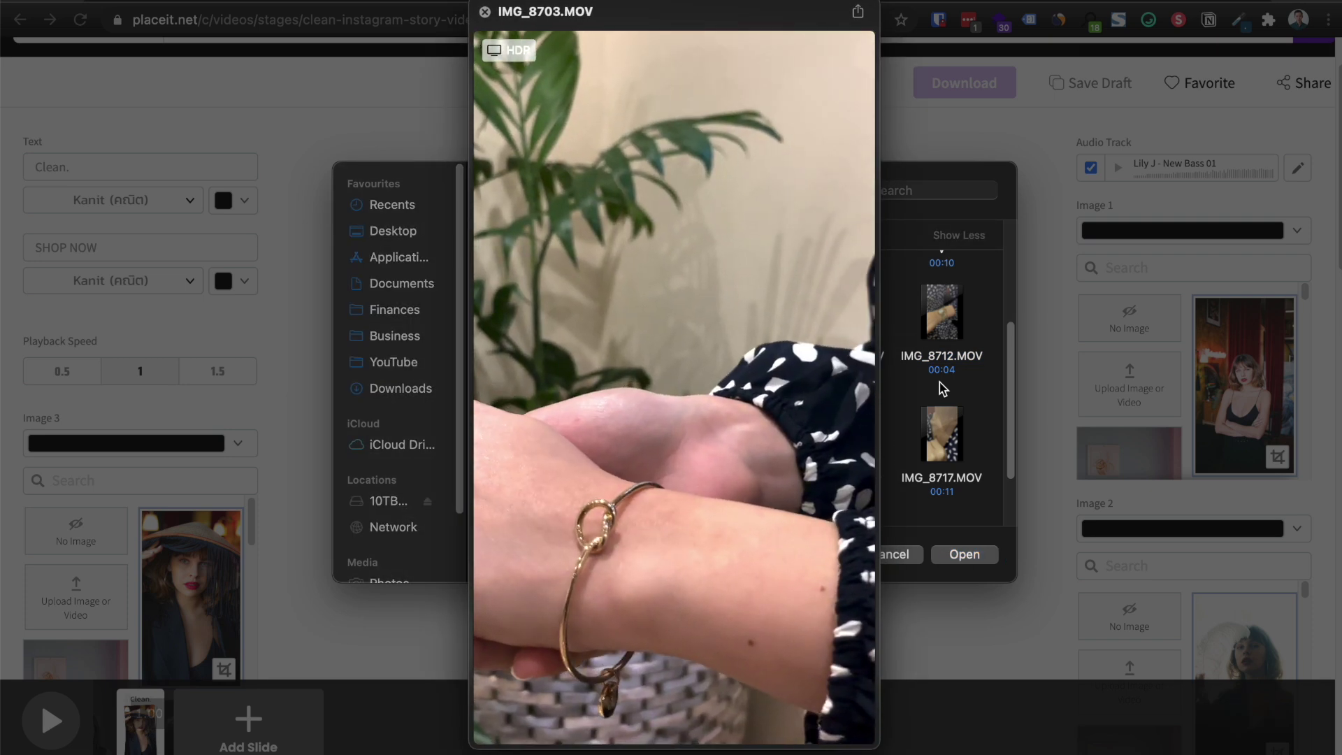
key("space")
key("Right")
key("Right")
key("Down")
key("Left")
key("space")
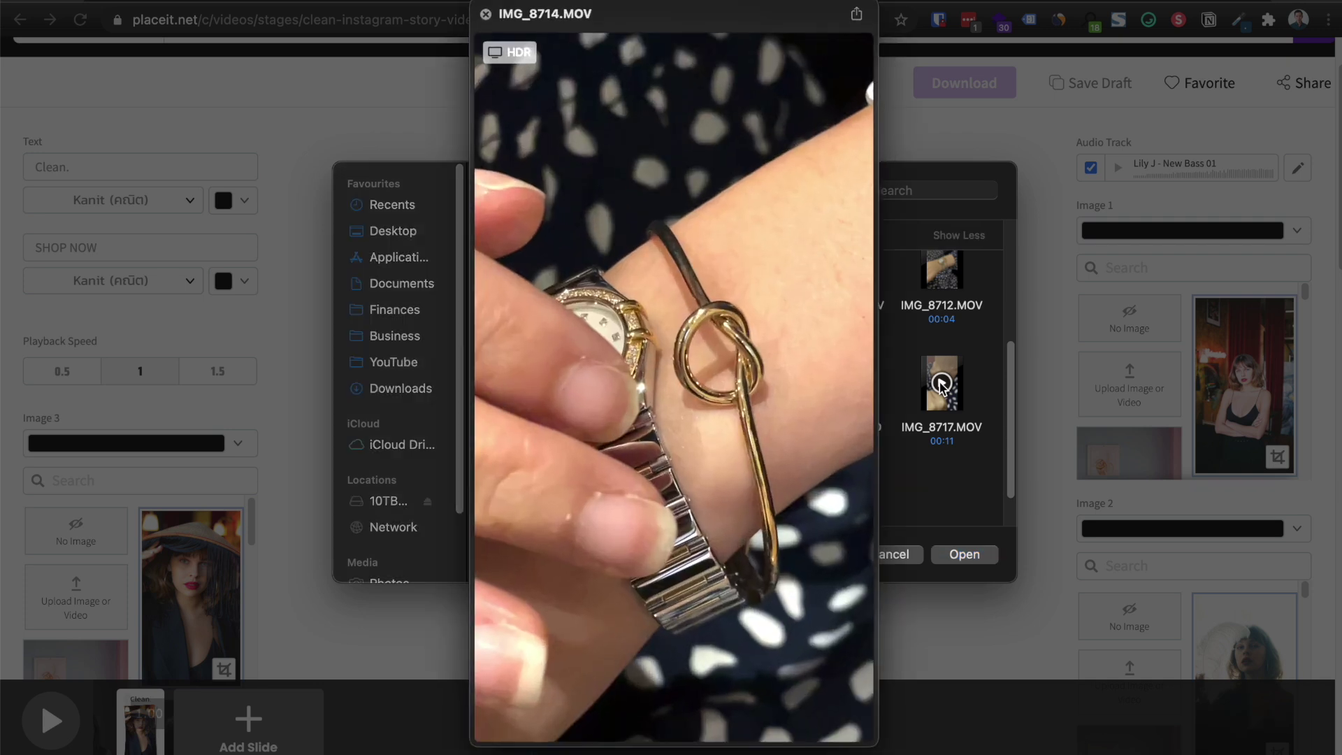
key("space")
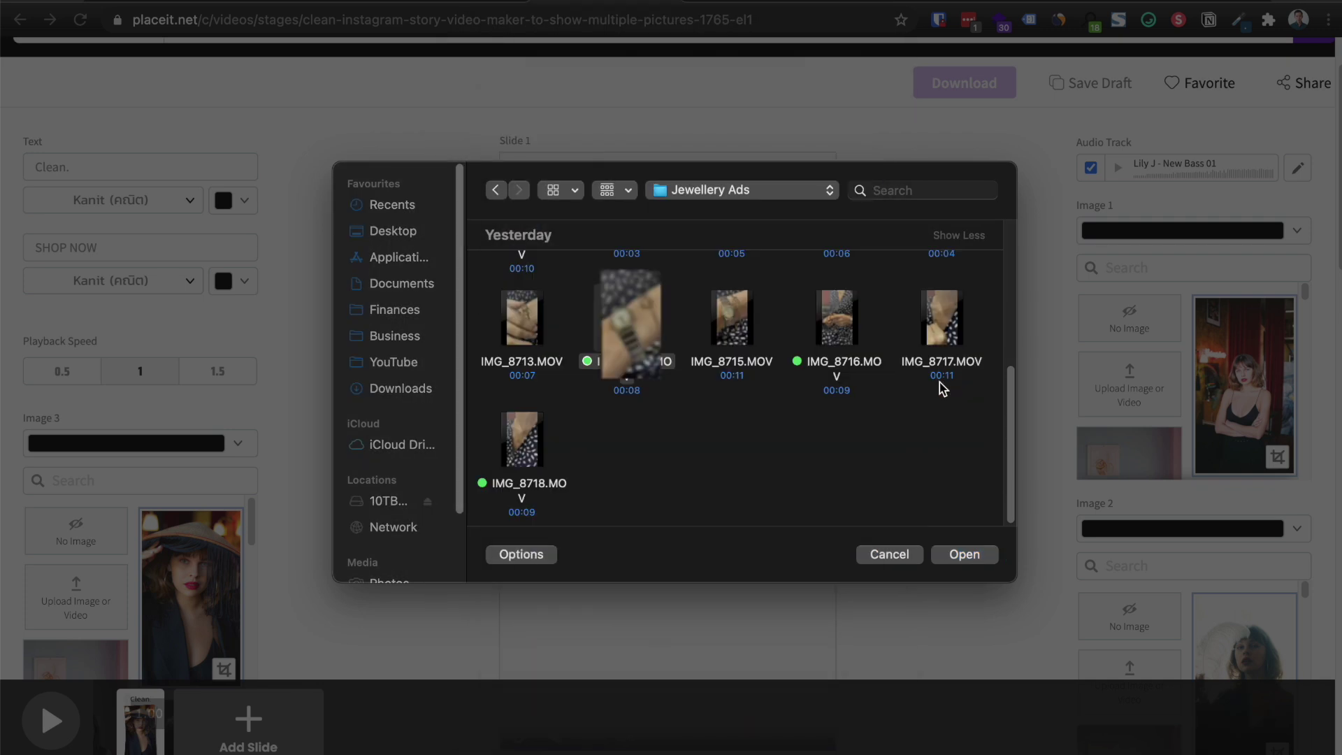
key("space")
key("space")
Step: Upload IMG_8714.MOV as the Image 1 clip in the Placeit editor
double_click(646, 371)
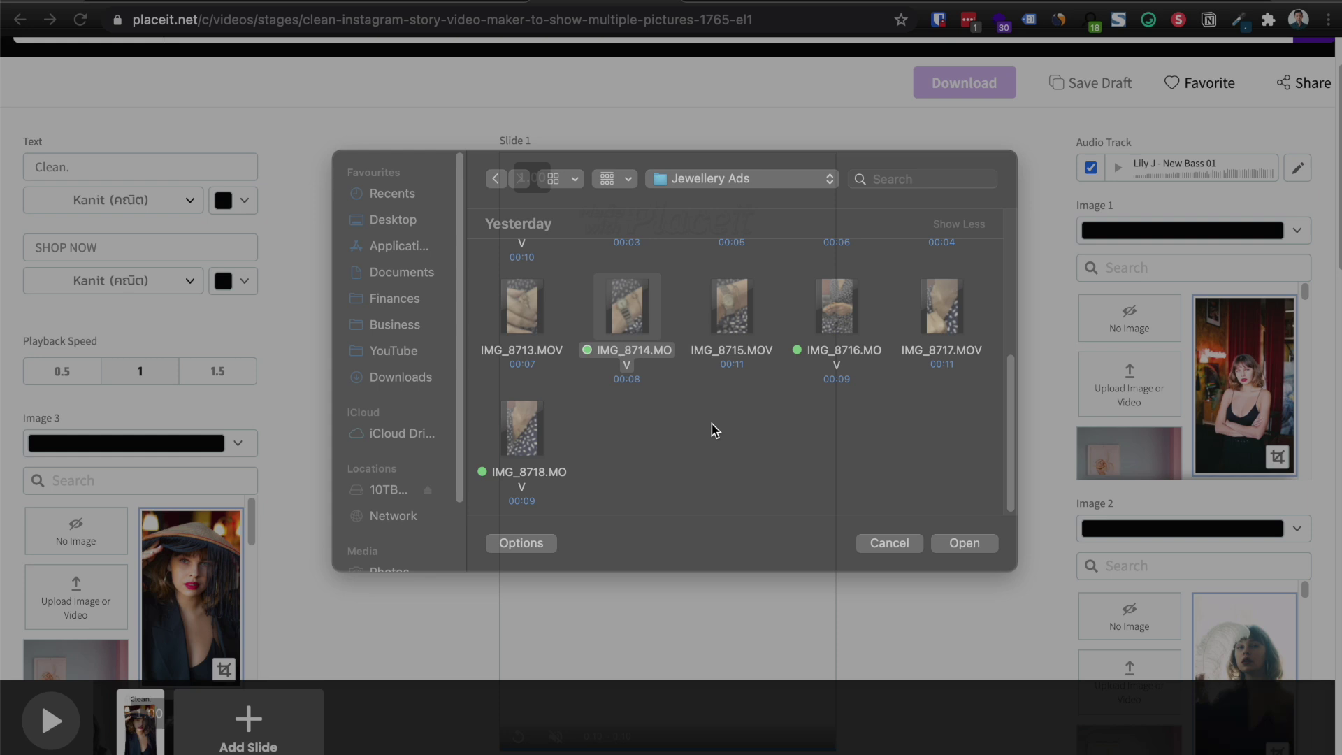
scroll(489, 204, "up", 2)
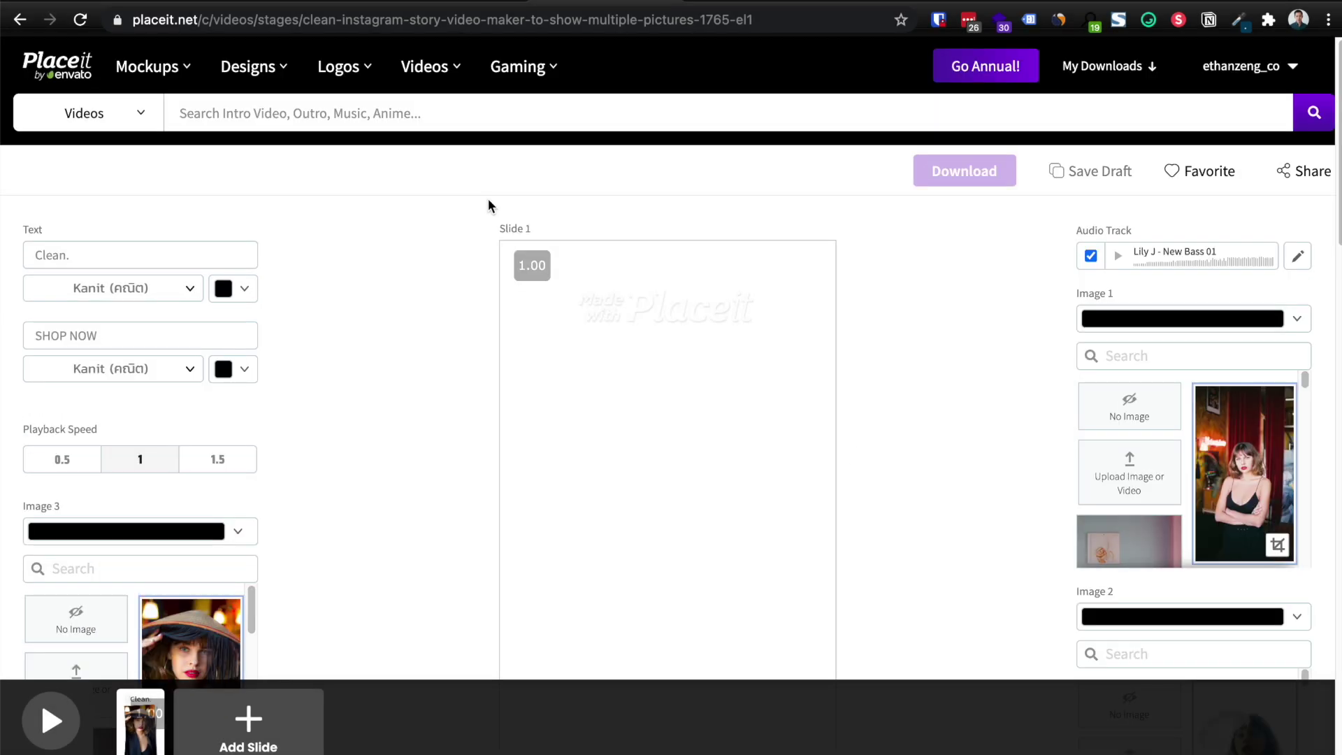
left_click(537, 8)
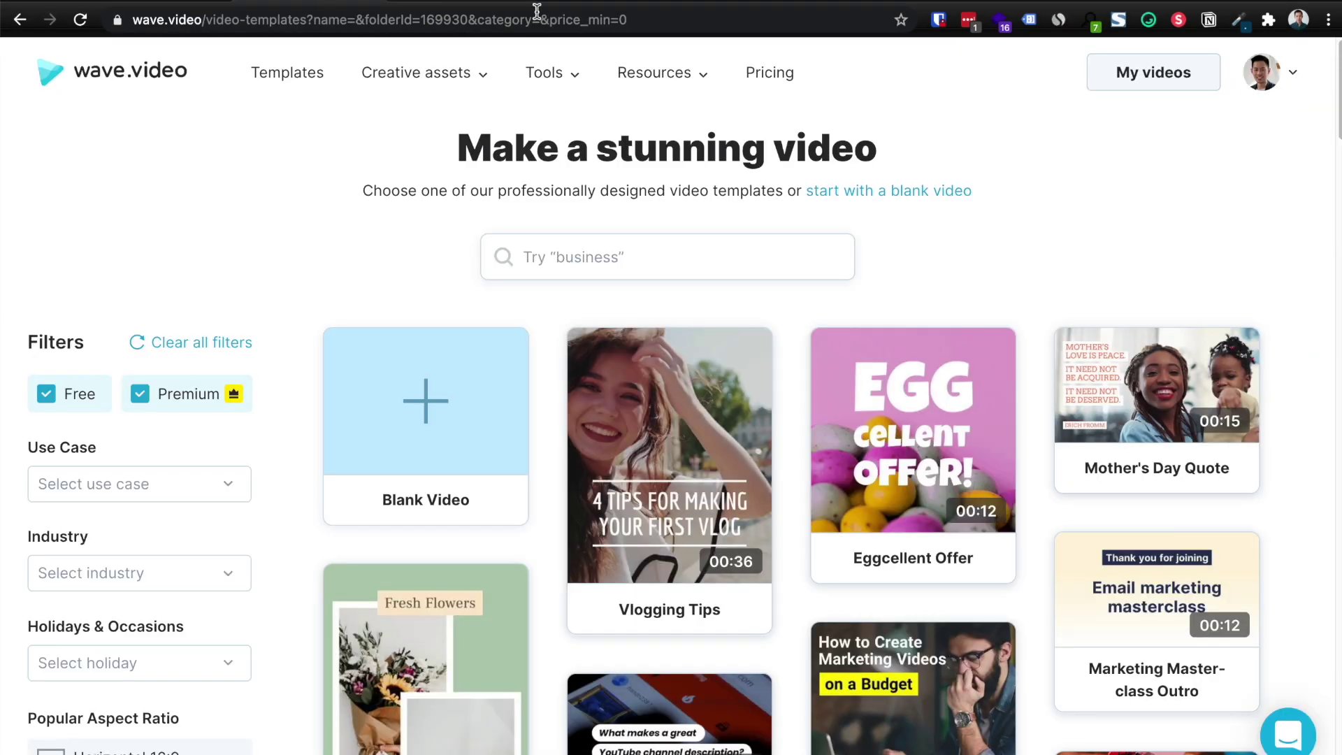
left_click(613, 5)
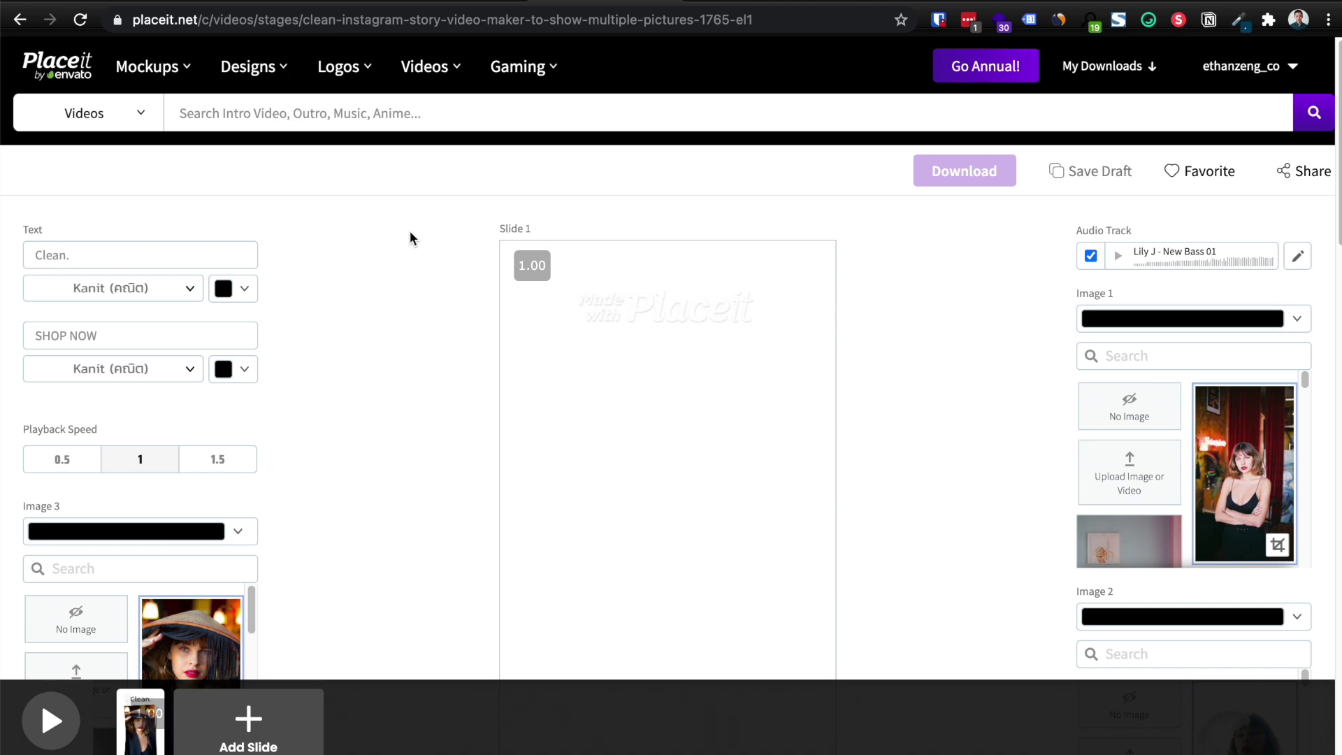
Step: Go to wave.video's template gallery and scroll to the Blank Video card
left_click(315, 6)
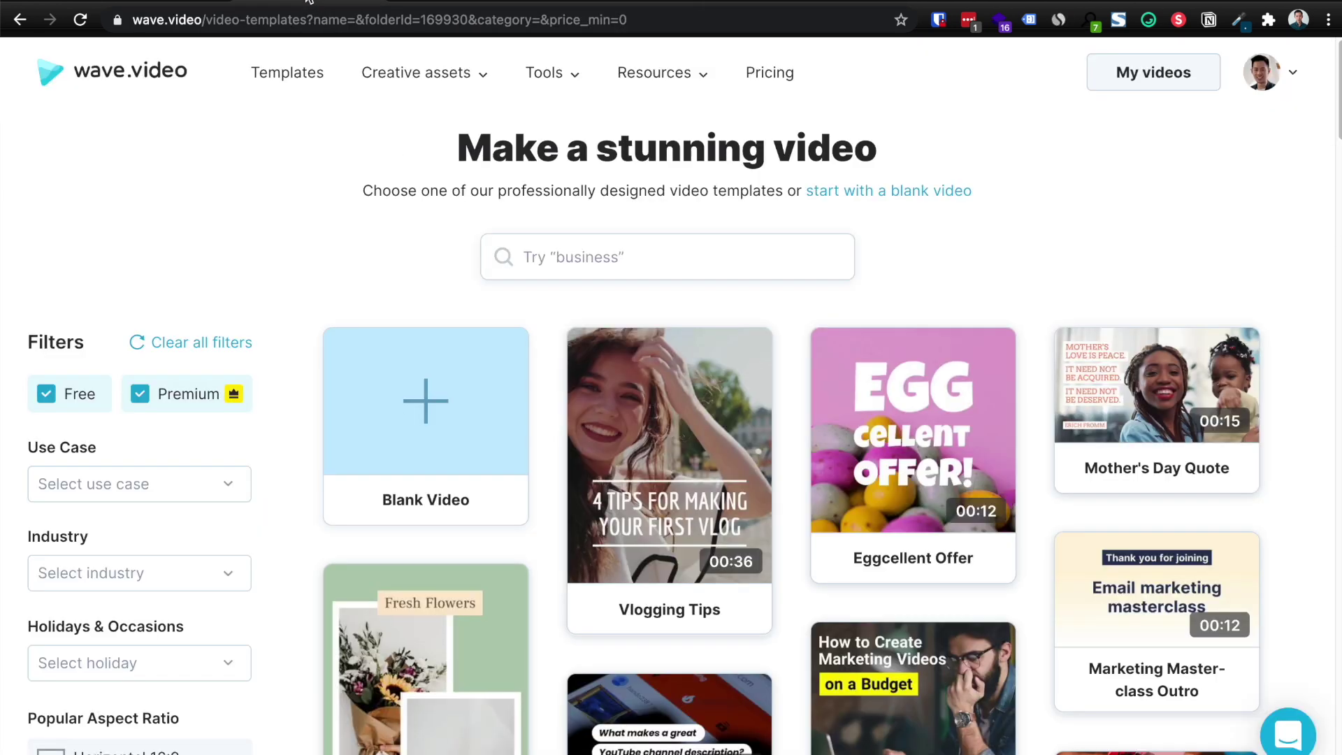
mouse_move(487, 114)
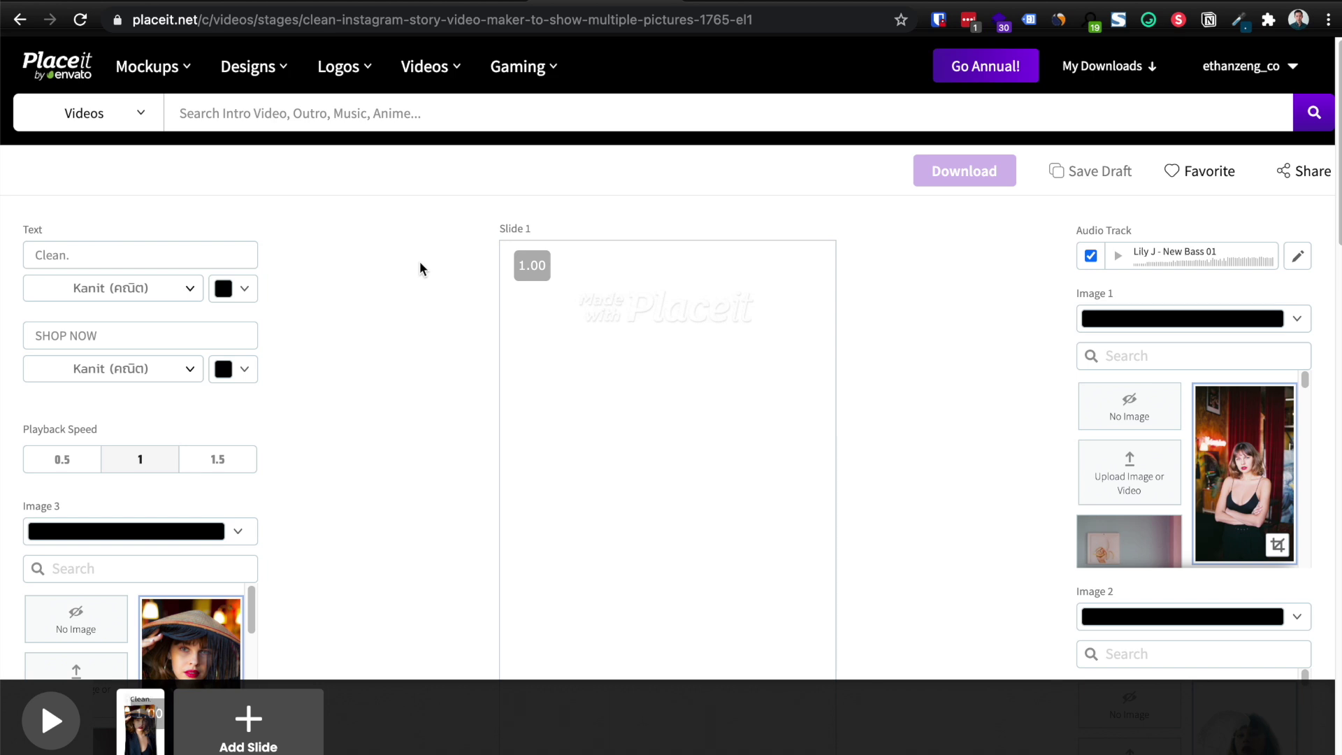
scroll(419, 267, "down", 1)
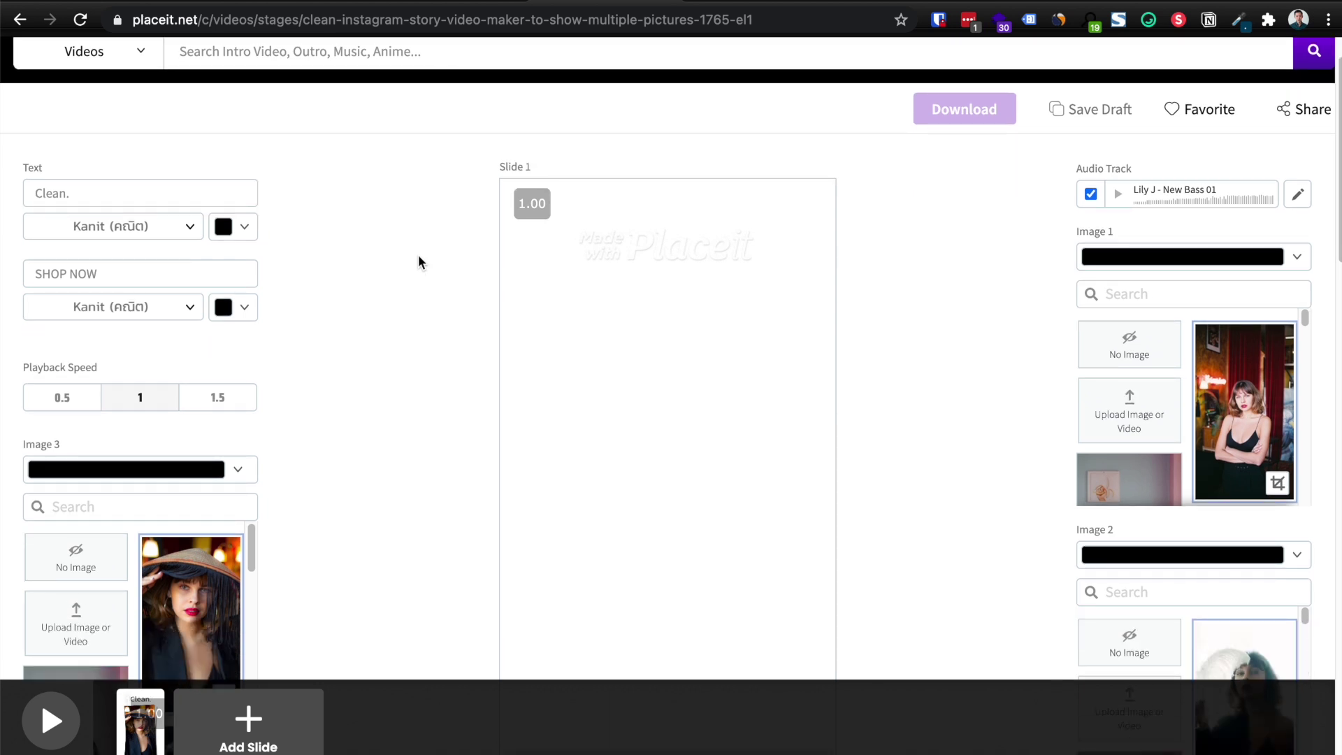
key("ctrl+Tab")
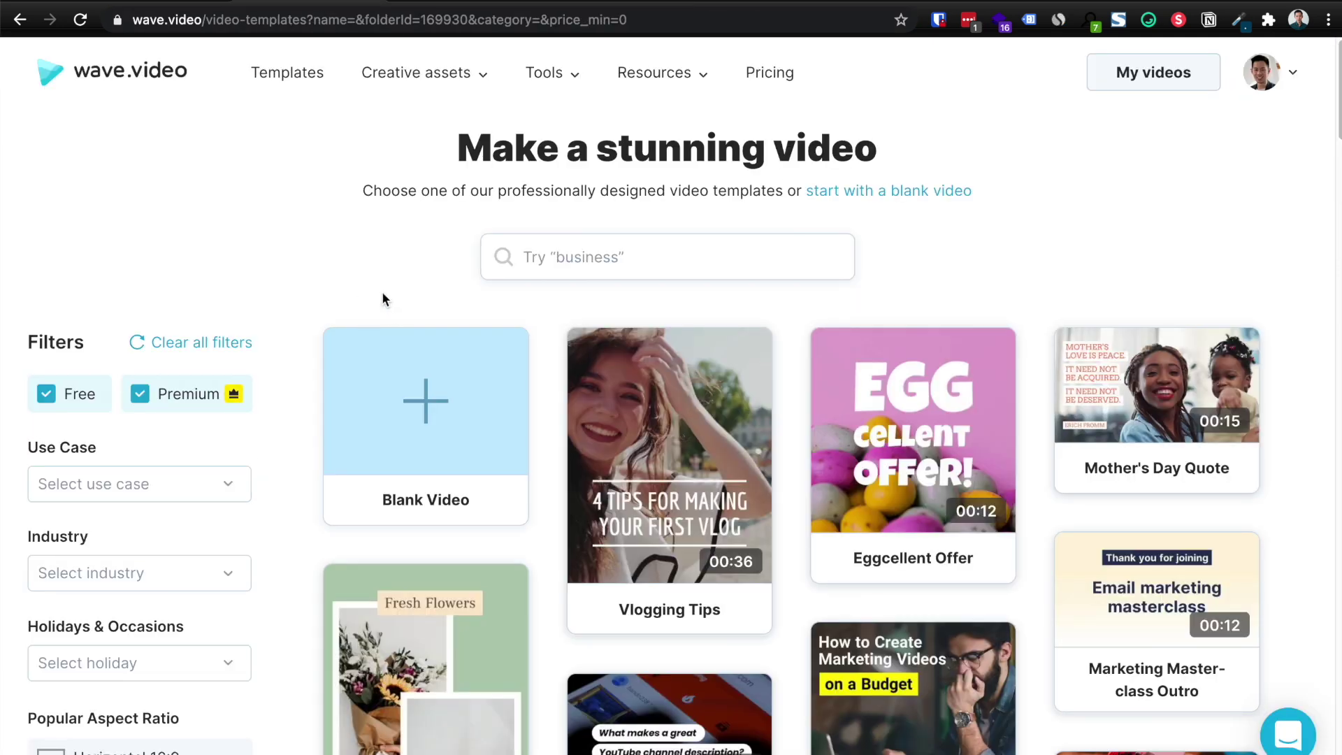
scroll(327, 287, "down", 1)
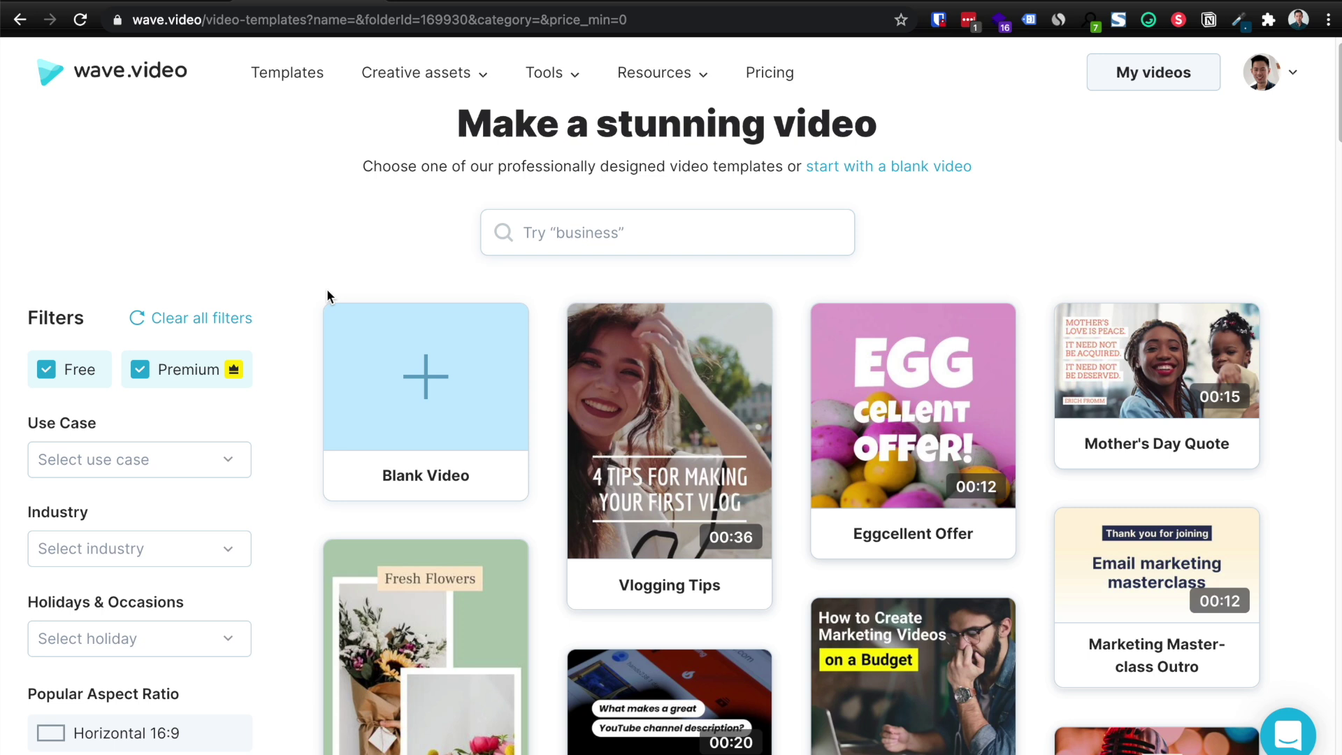
Step: Start a Blank Video project and delete its 'sign up now' text overlay
left_click(383, 415)
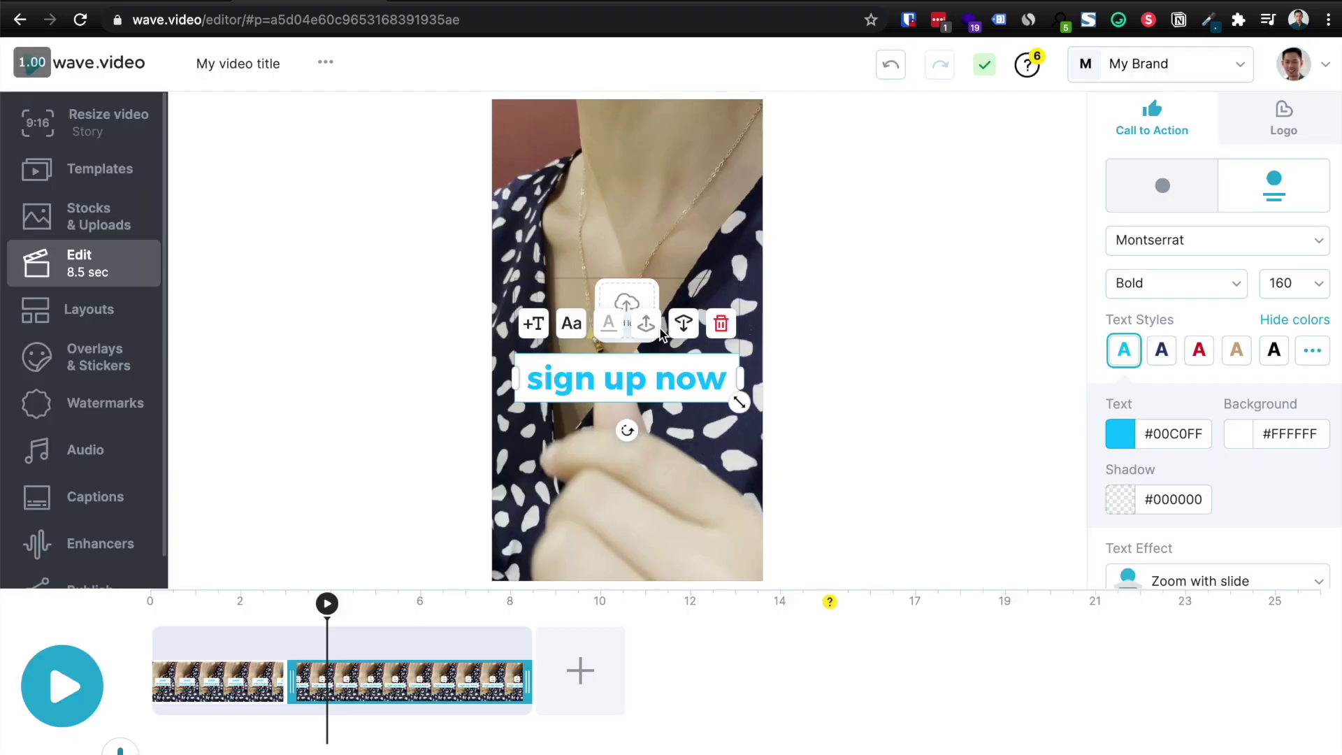
left_click(720, 323)
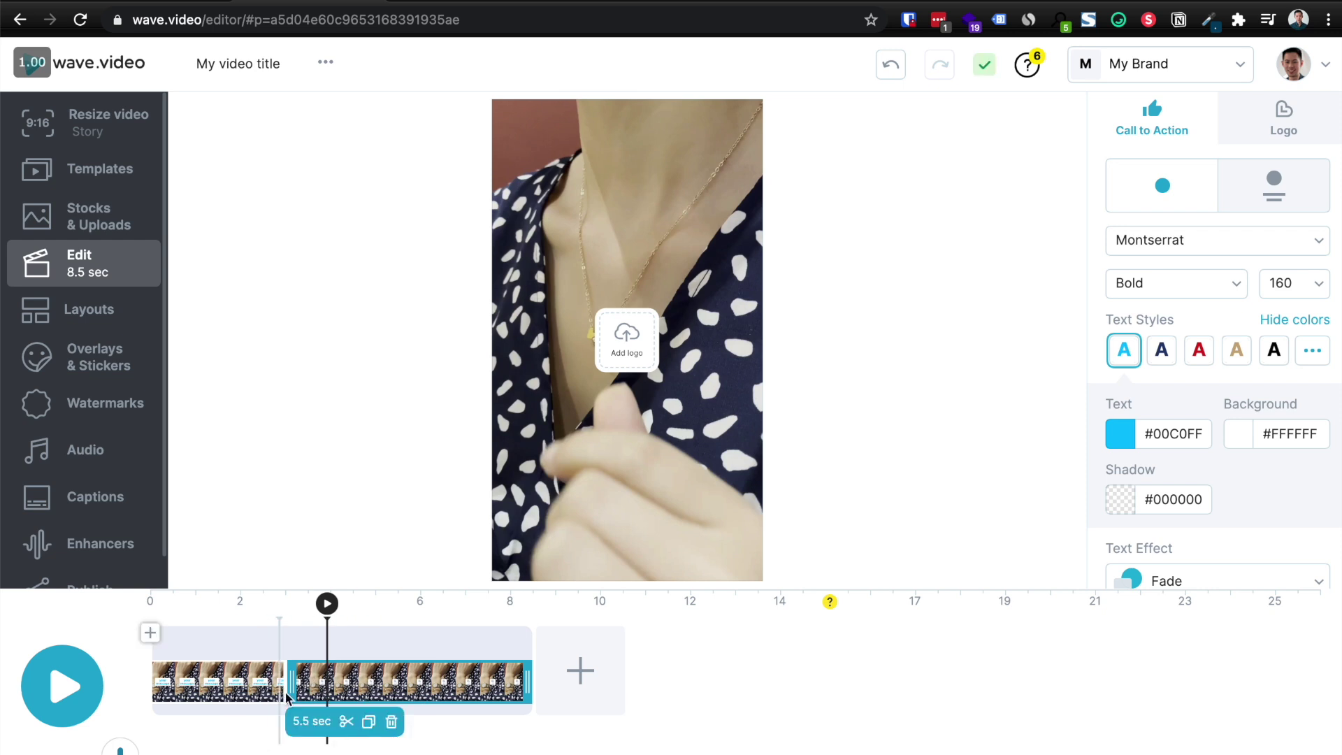
Step: Move the timeline playback position back to about 3 seconds
left_click(286, 607)
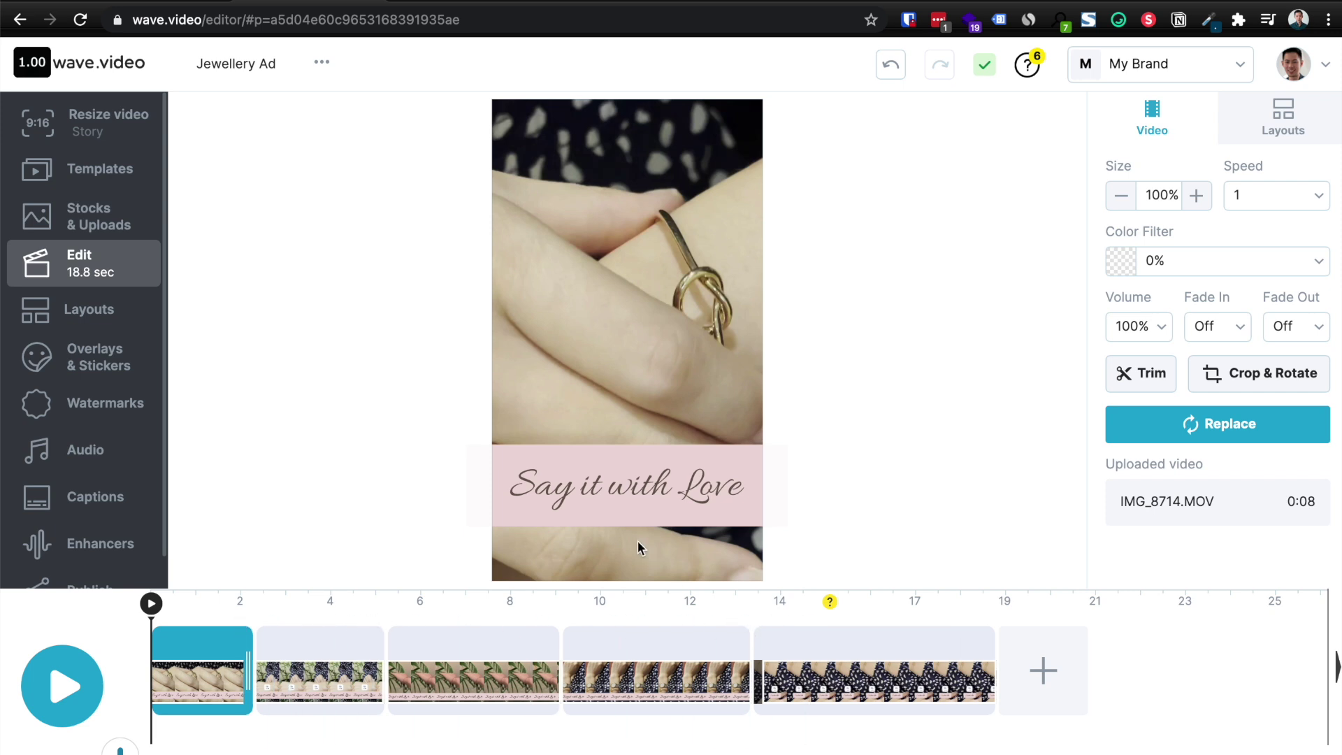
Step: Select the first scene rather than its caption and show the Overlays & Stickers library
left_click(619, 515)
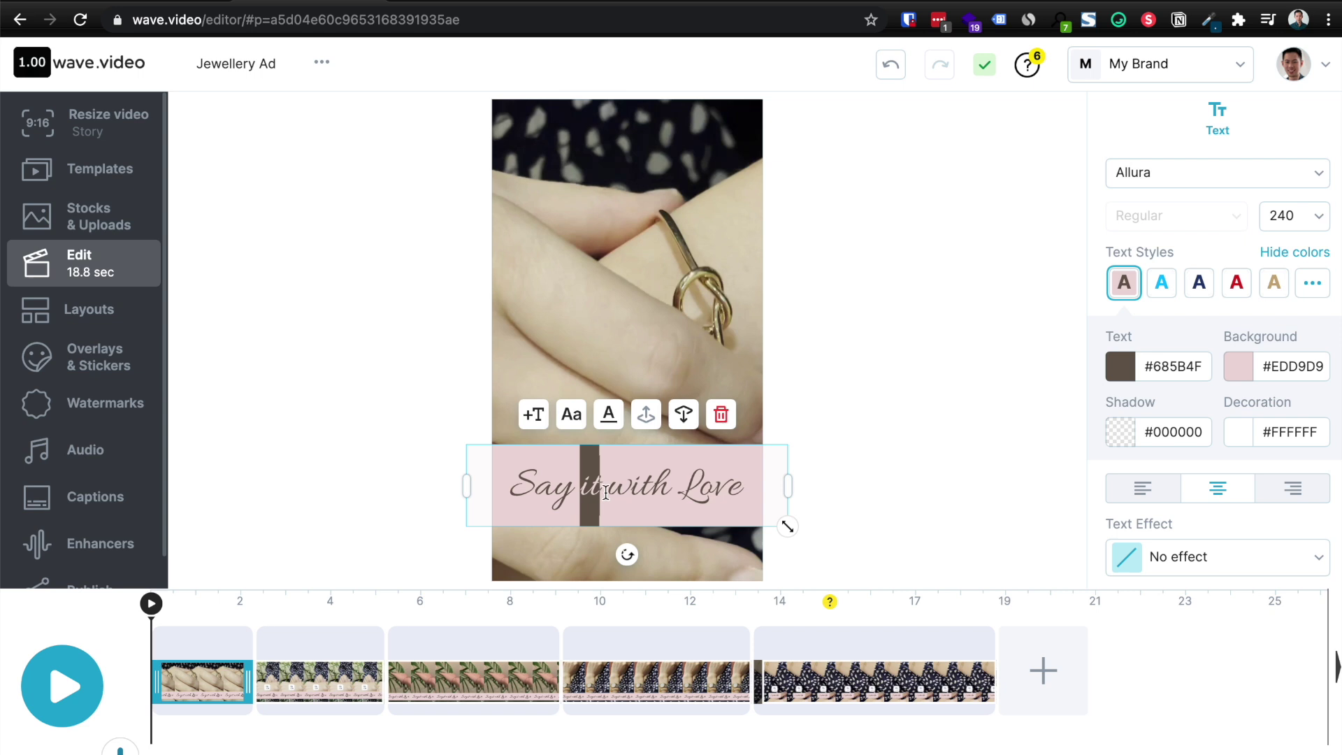
scroll(1213, 436, "down", 1)
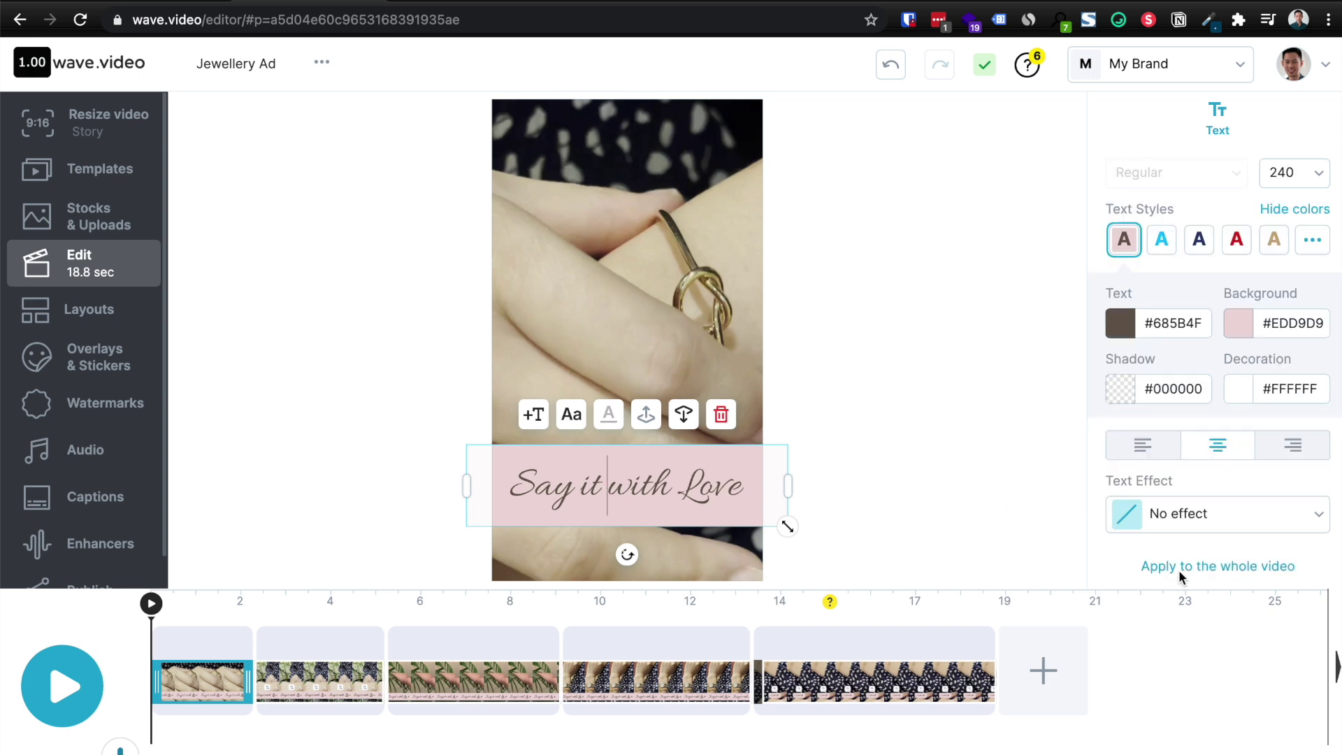
left_click(949, 266)
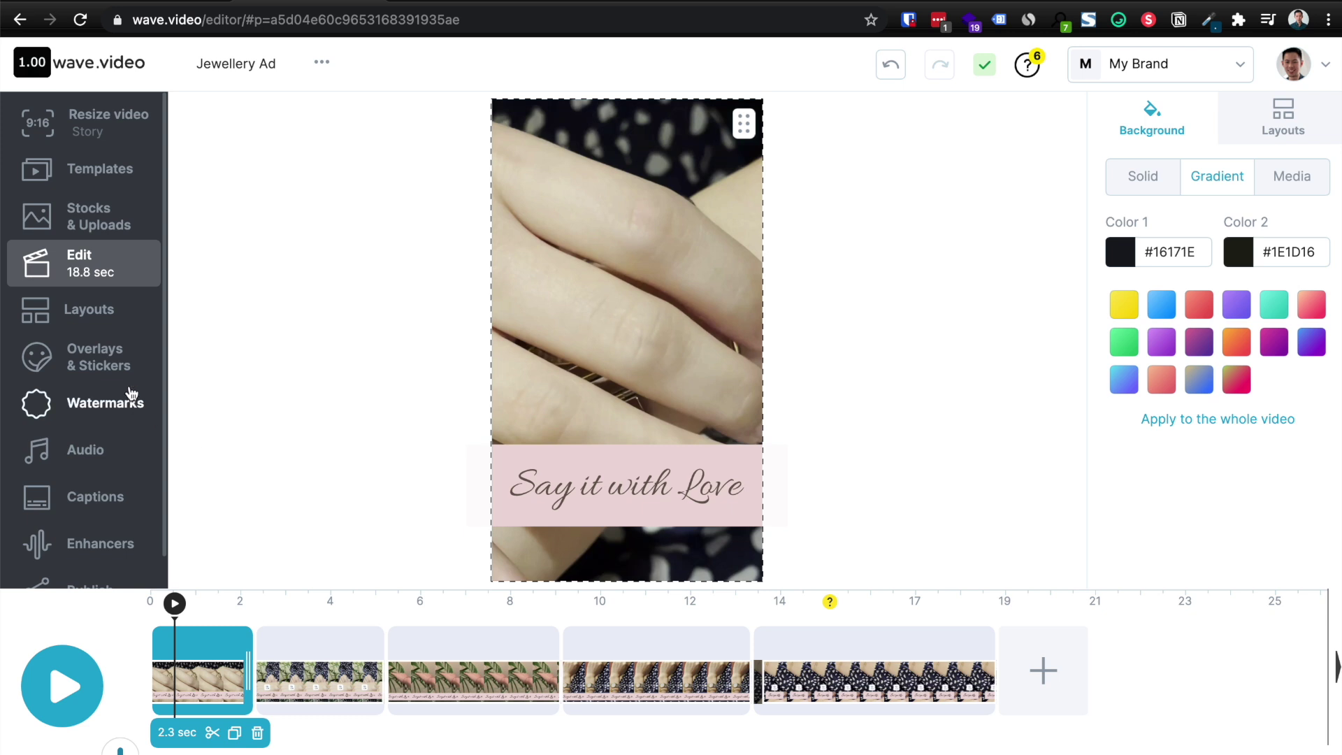
left_click(112, 360)
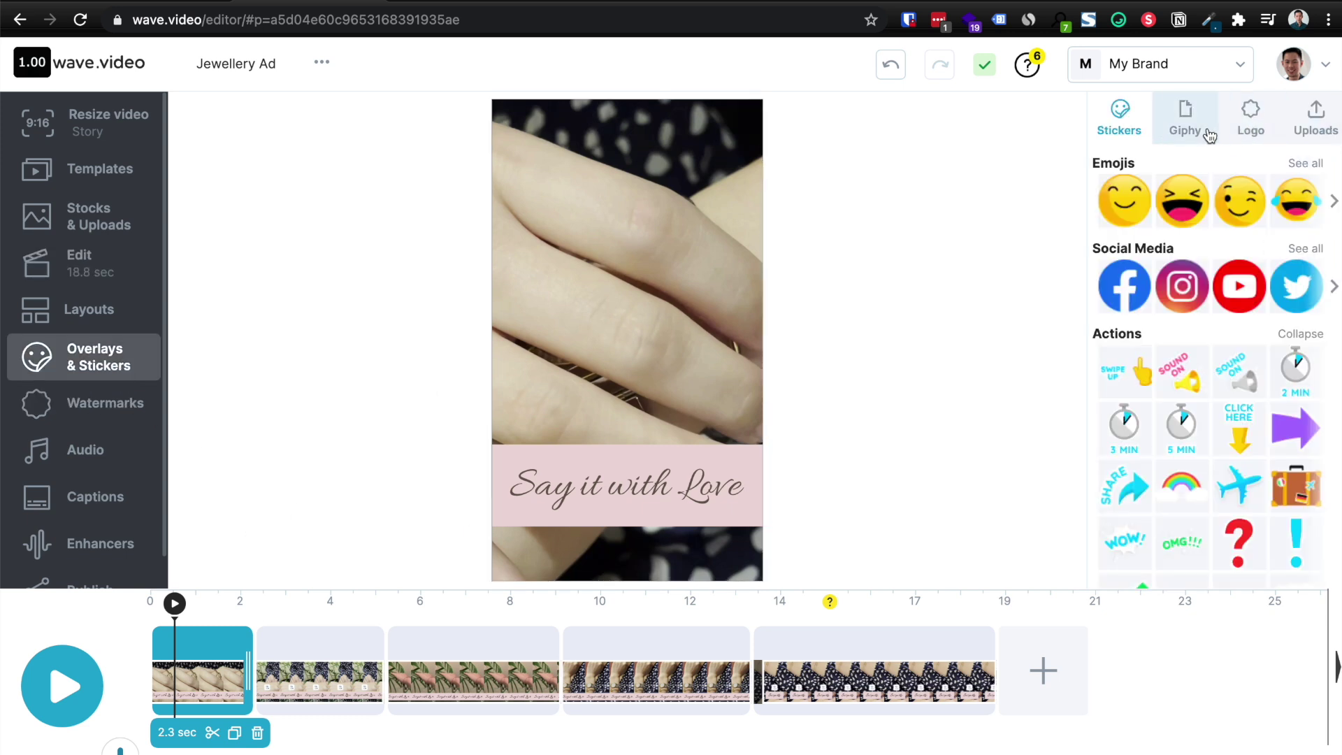
Step: Add the white arrow from a Giphy 'swipe up' search and drag it under the caption
left_click(1182, 118)
left_click(1168, 177)
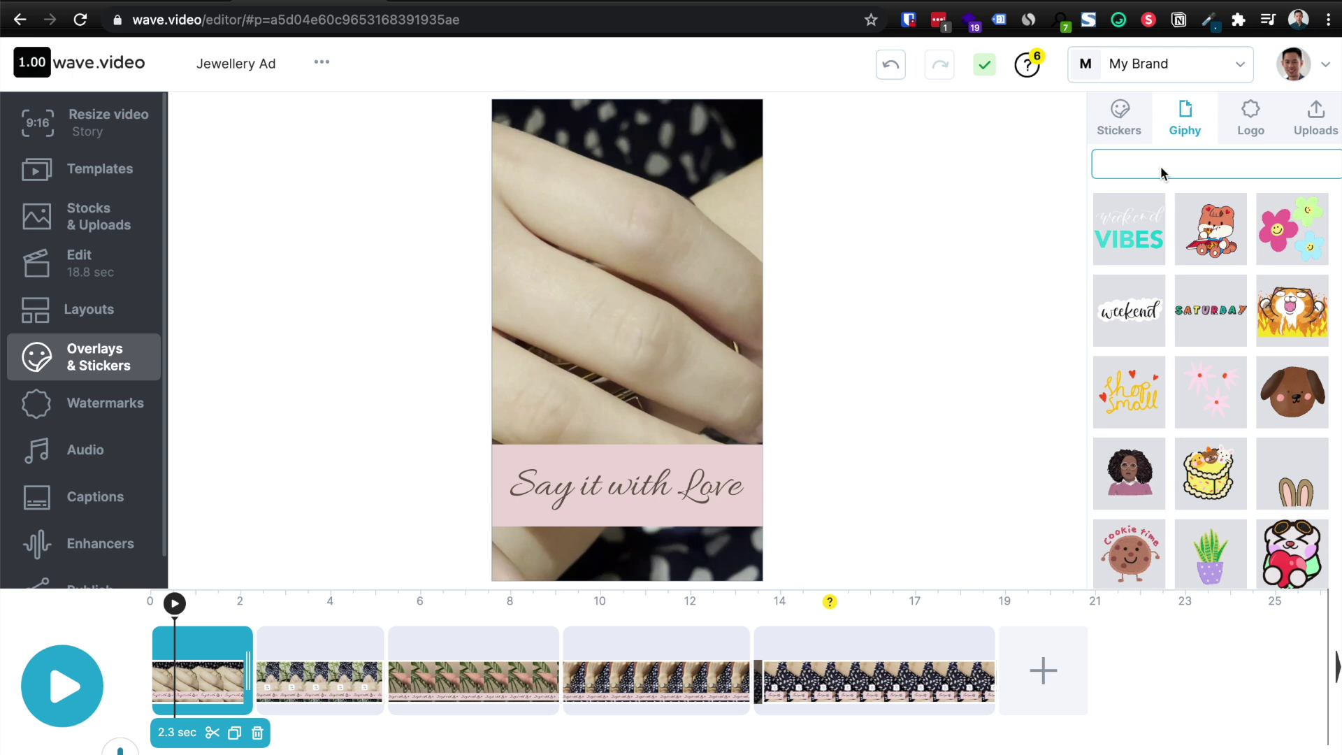
type("swipe up")
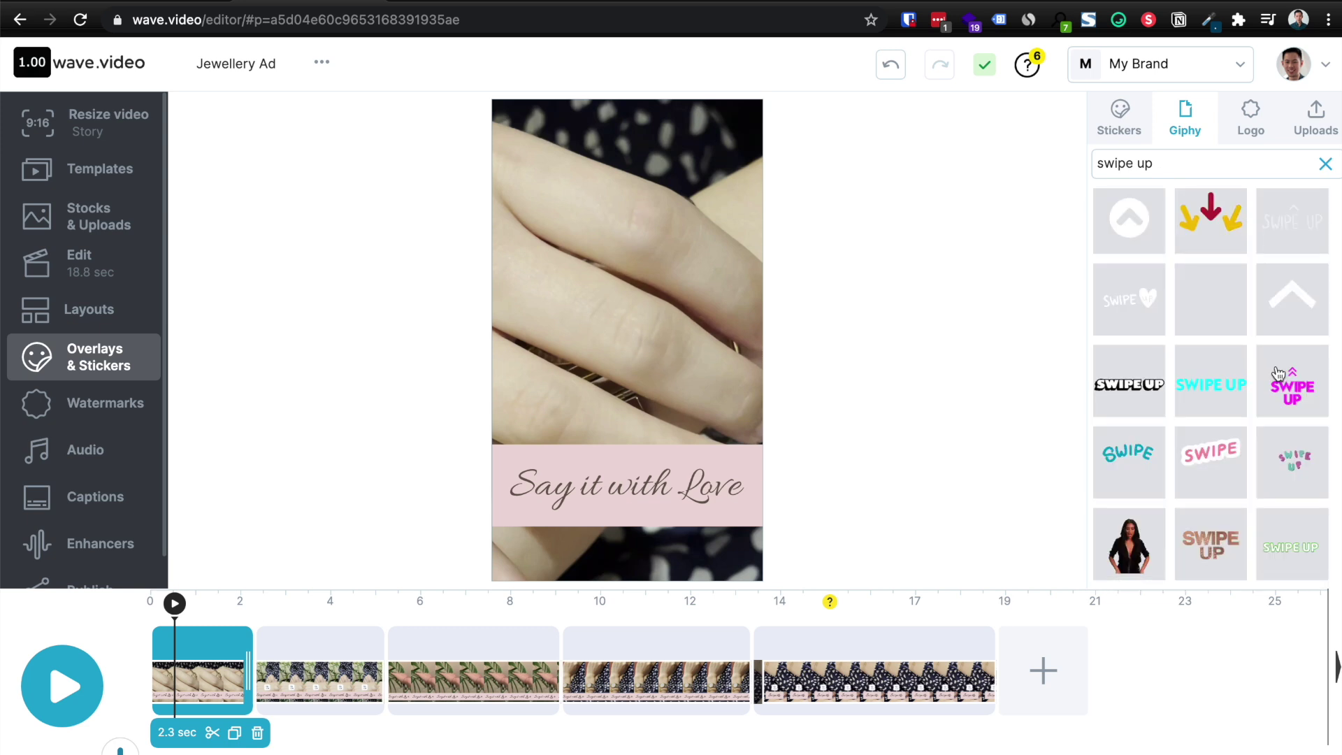
left_click(1309, 329)
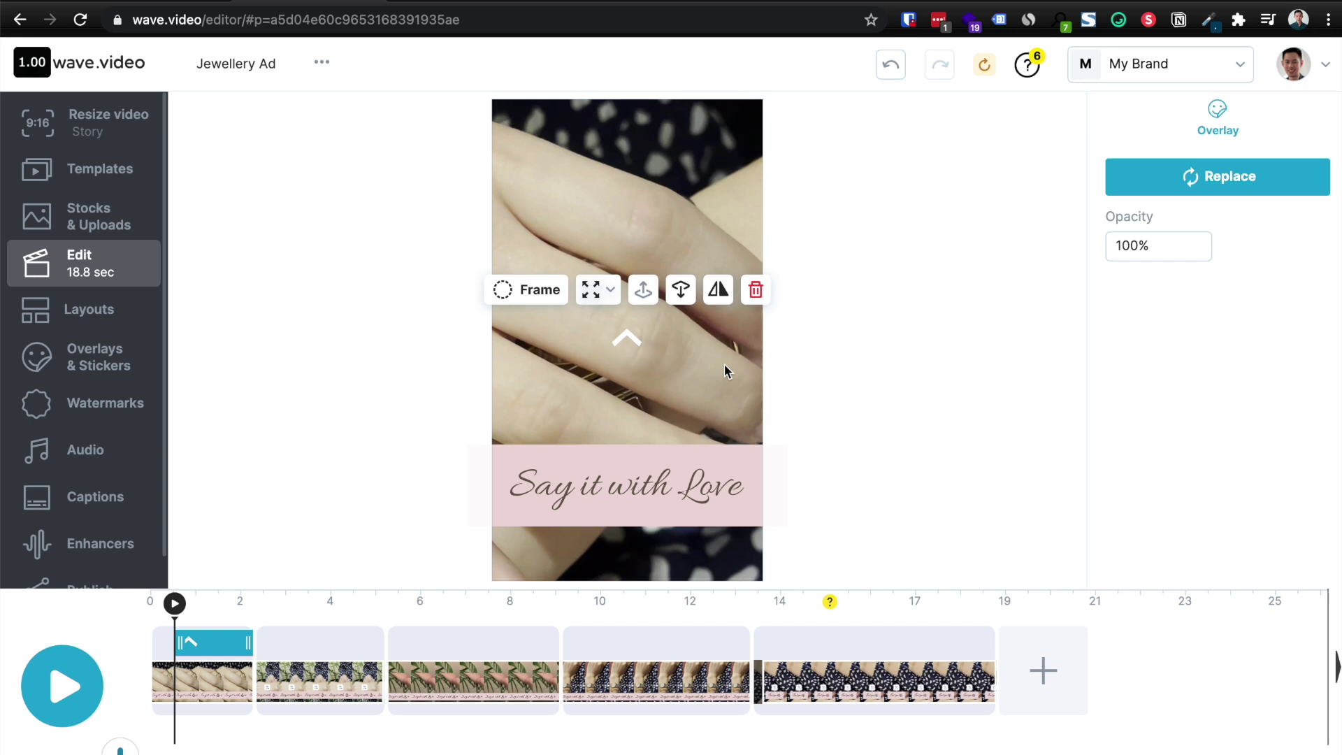
left_click(629, 350)
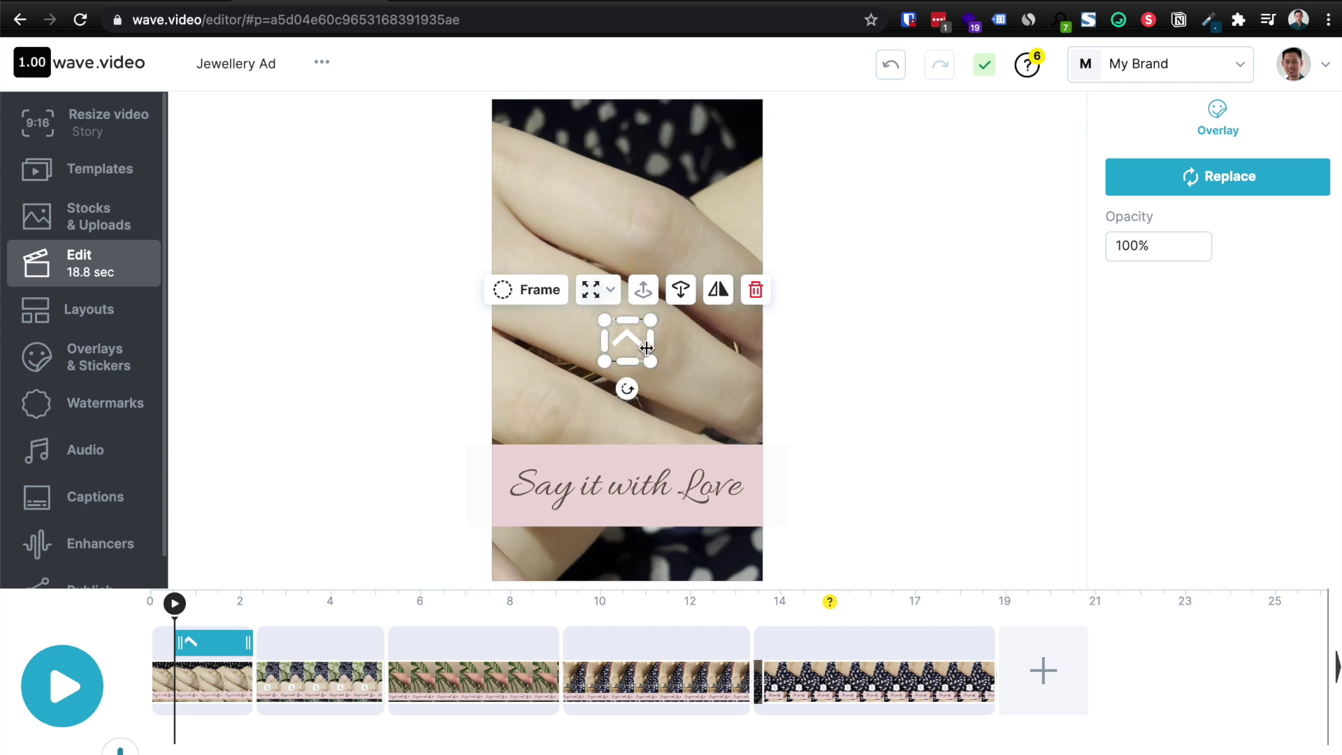
left_click_drag(631, 349, 631, 561)
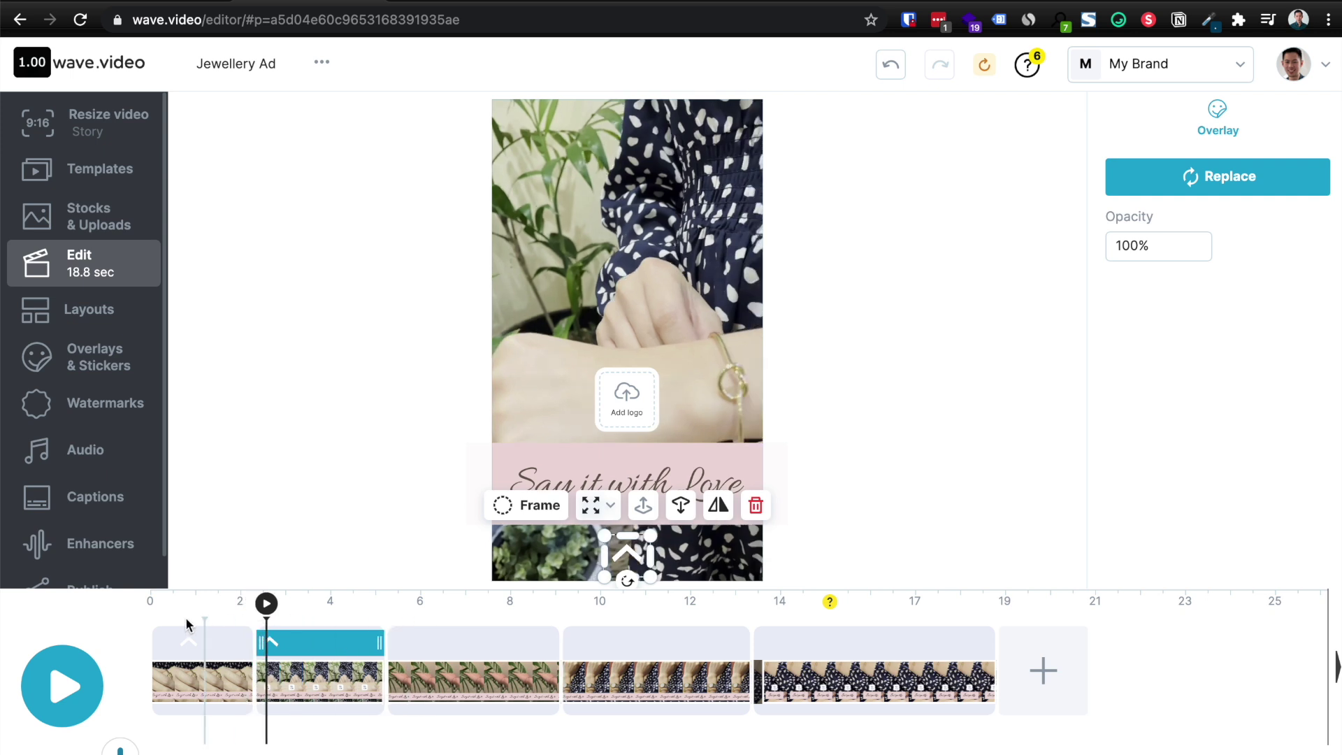
Step: Play the Jewellery Ad from the start and pause it
left_click(150, 605)
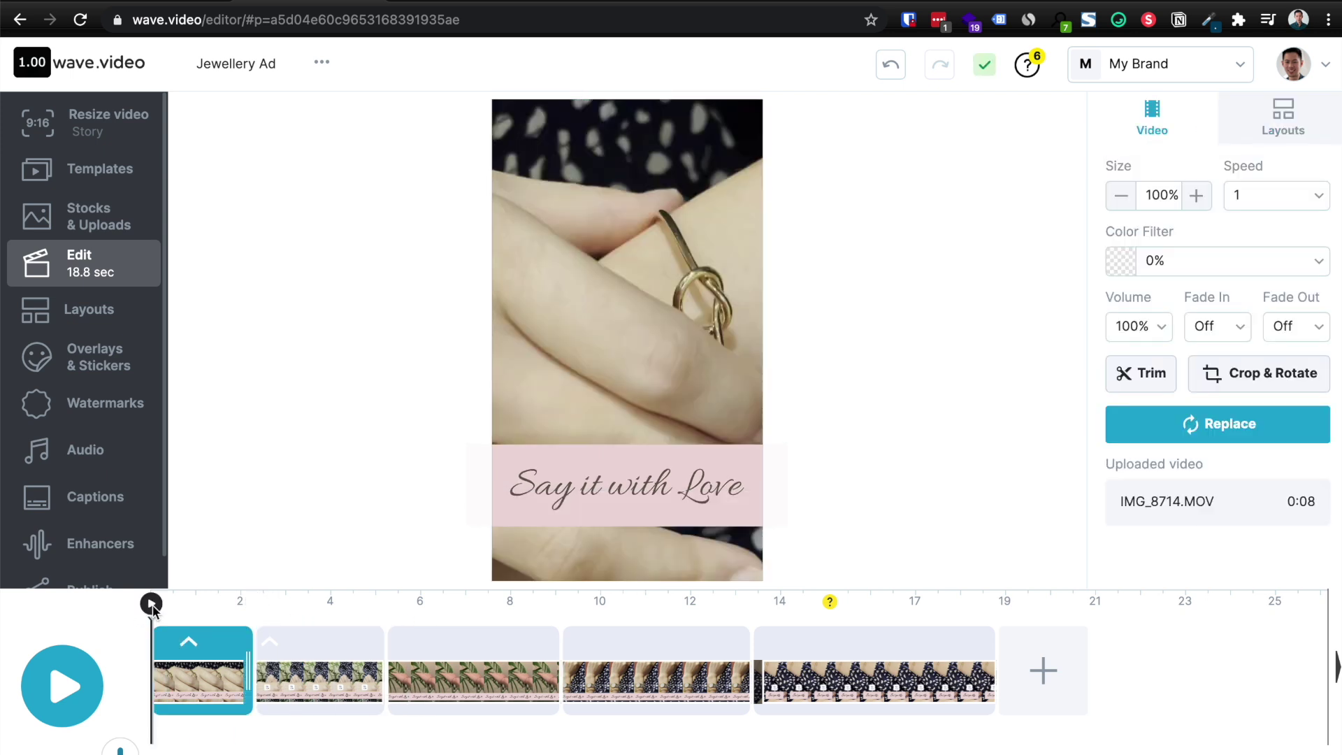
key("space")
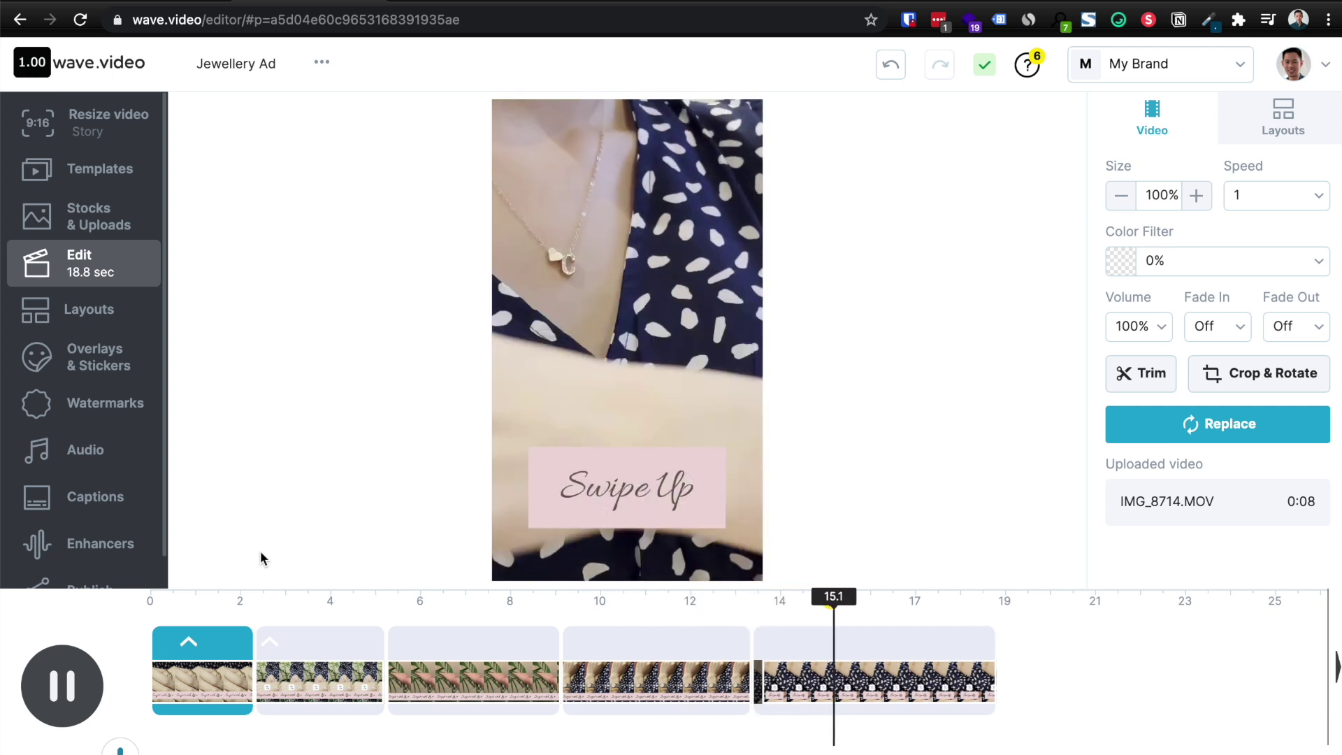
key("space")
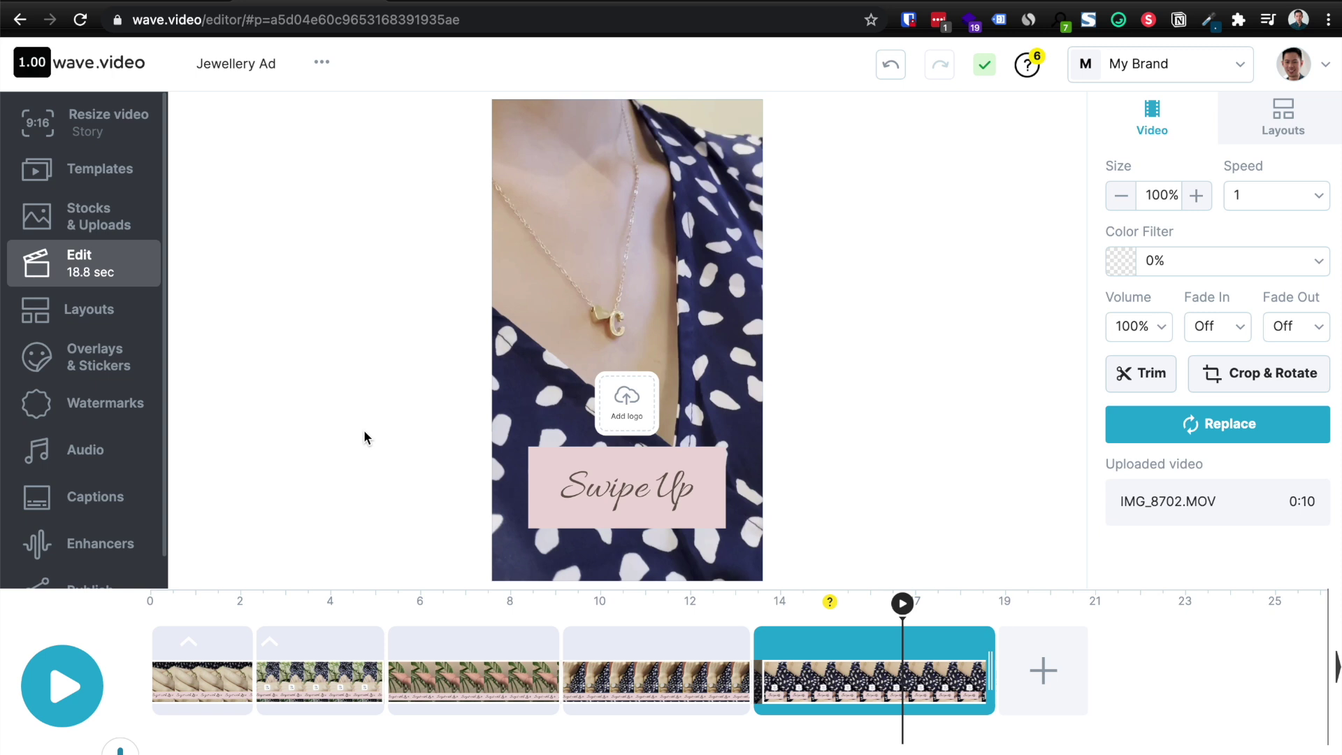
Step: Bring back the swipe-up sticker results, then open the scene layout options
scroll(121, 383, "down", 1)
scroll(122, 385, "up", 1)
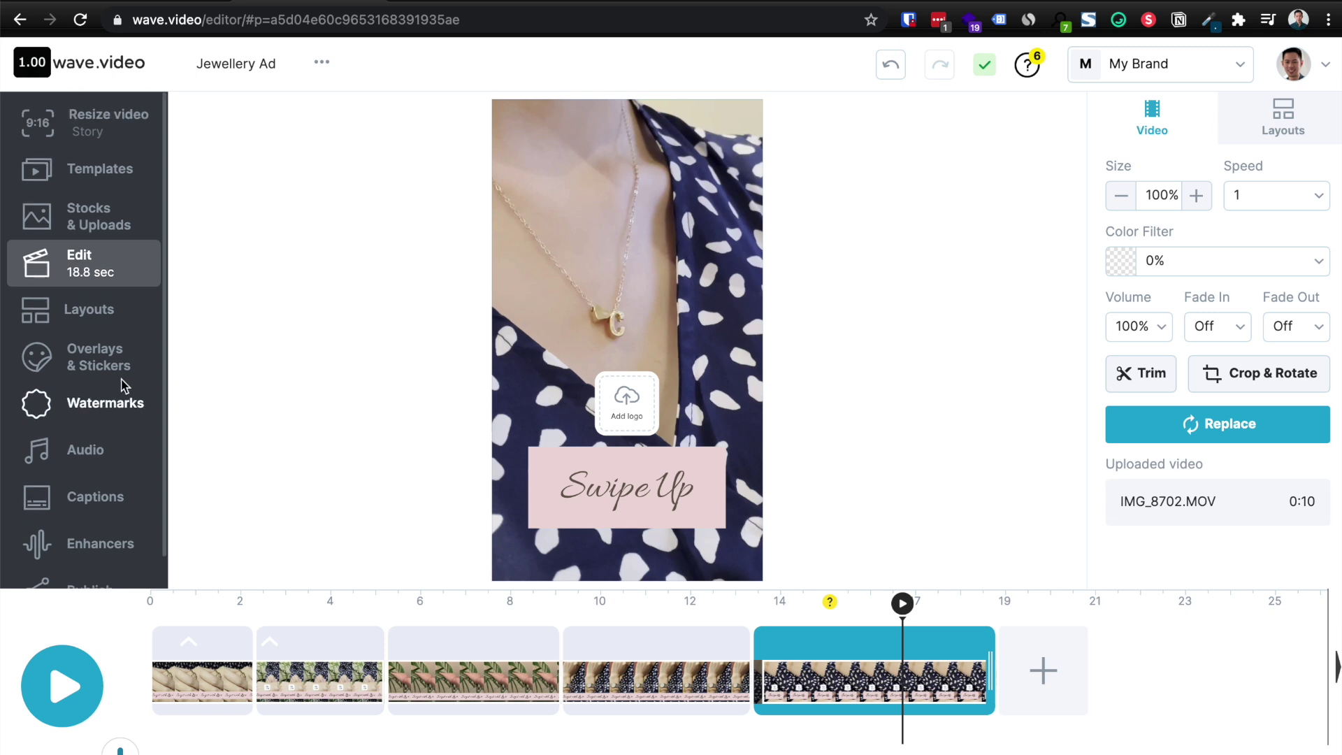
left_click(116, 359)
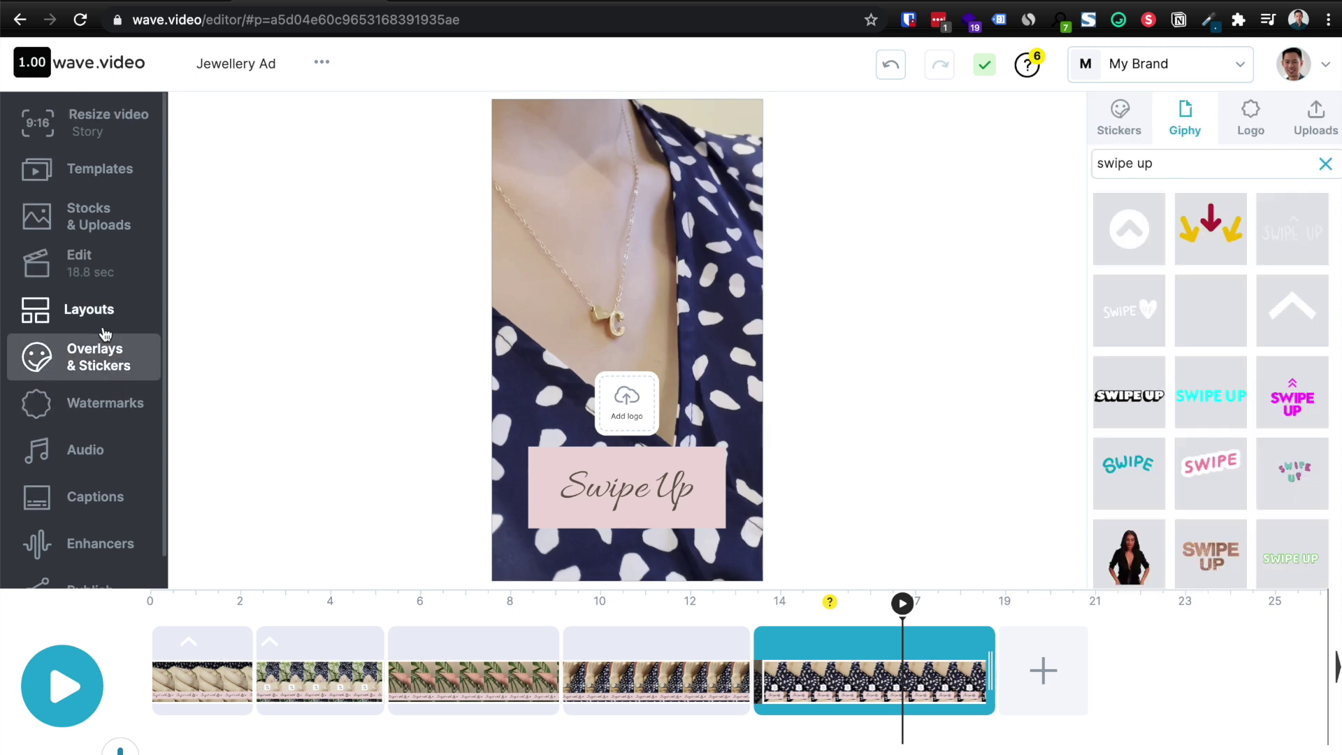
left_click(105, 333)
scroll(103, 332, "down", 1)
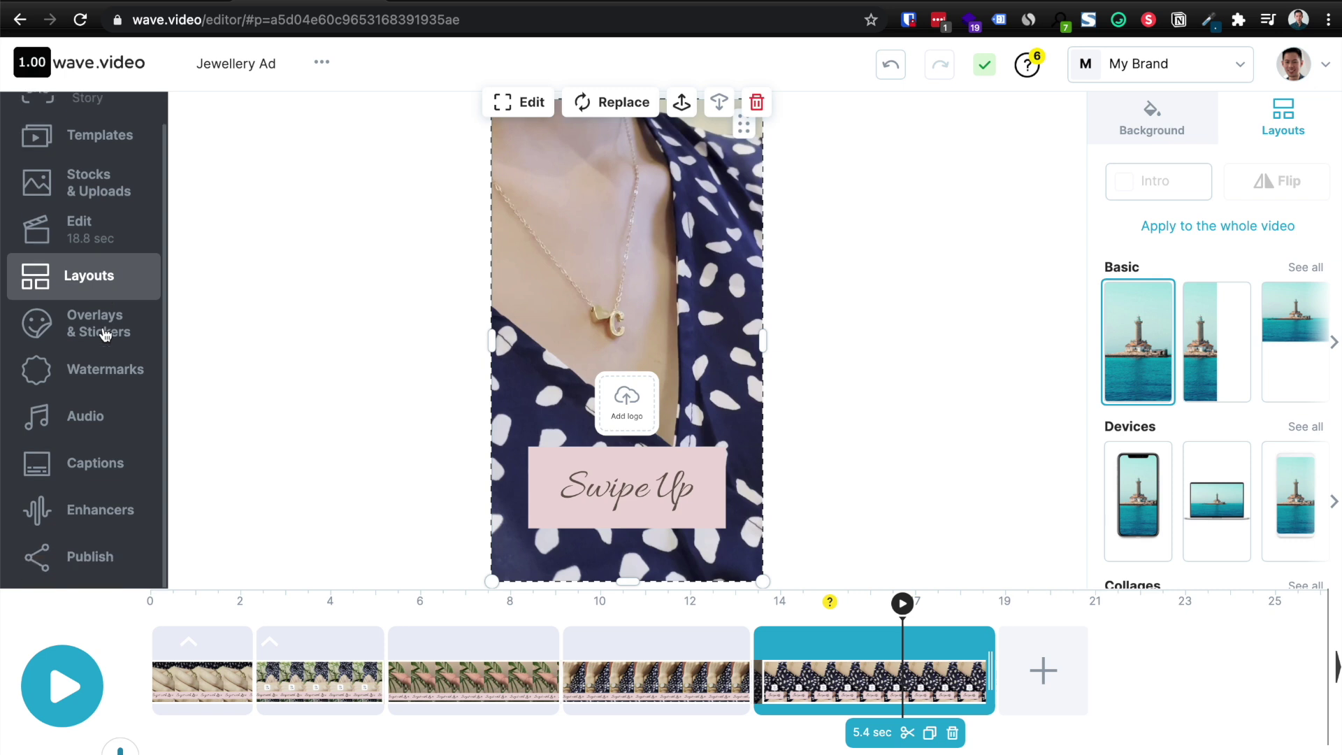
Step: Scroll through the wave.video music library, then return to the video editing view
left_click(99, 417)
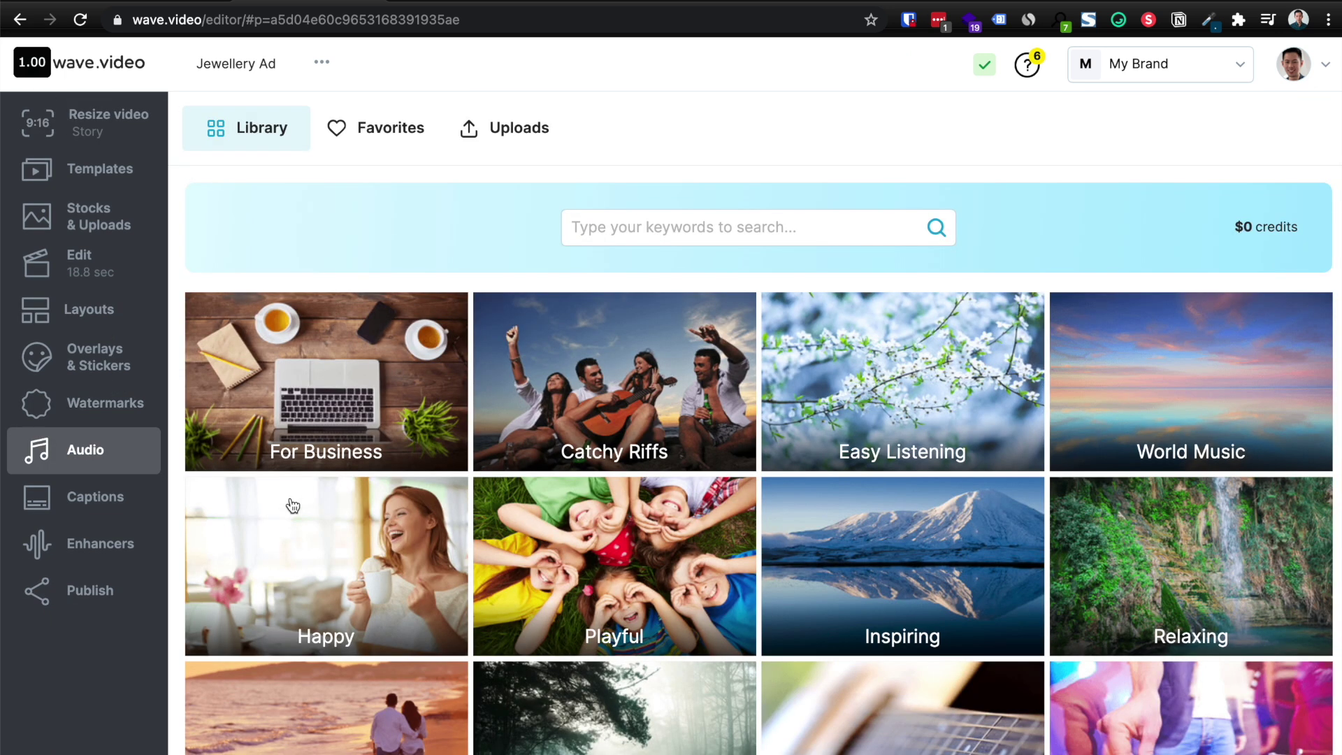
scroll(281, 480, "down", 3)
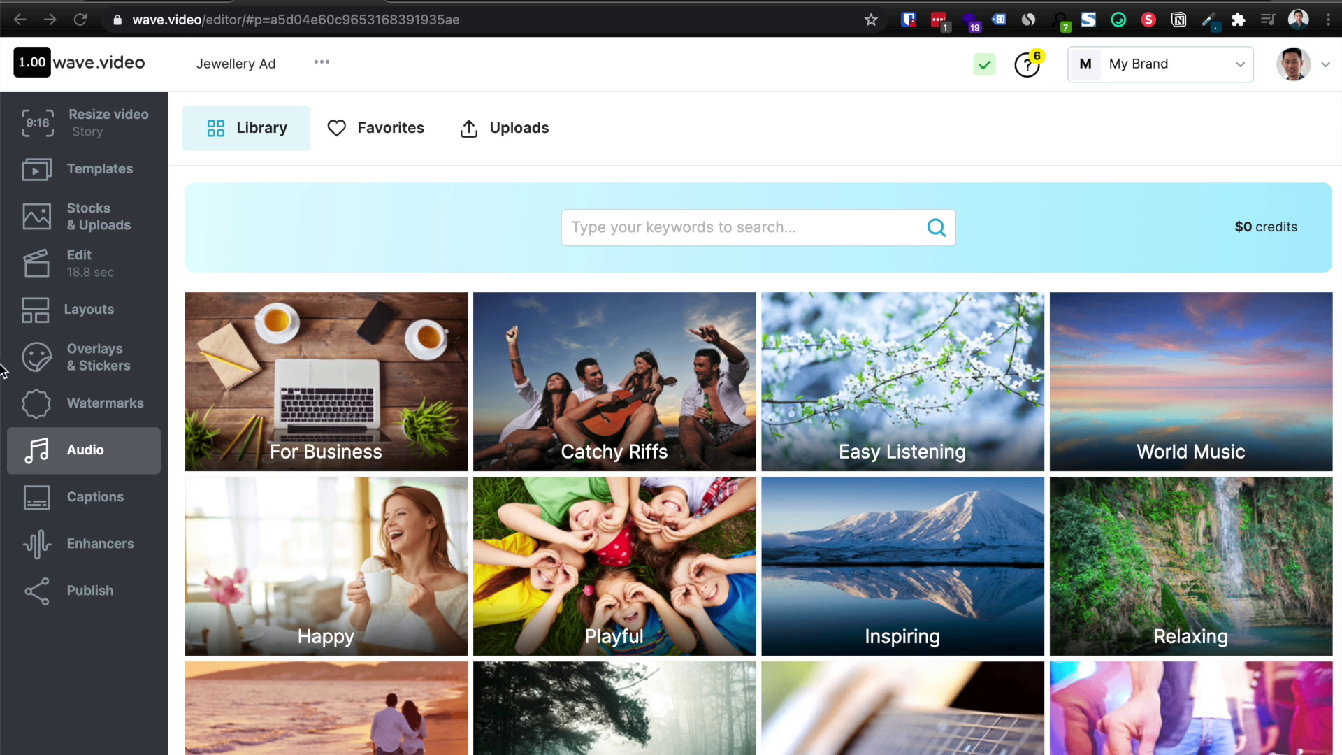
left_click(120, 258)
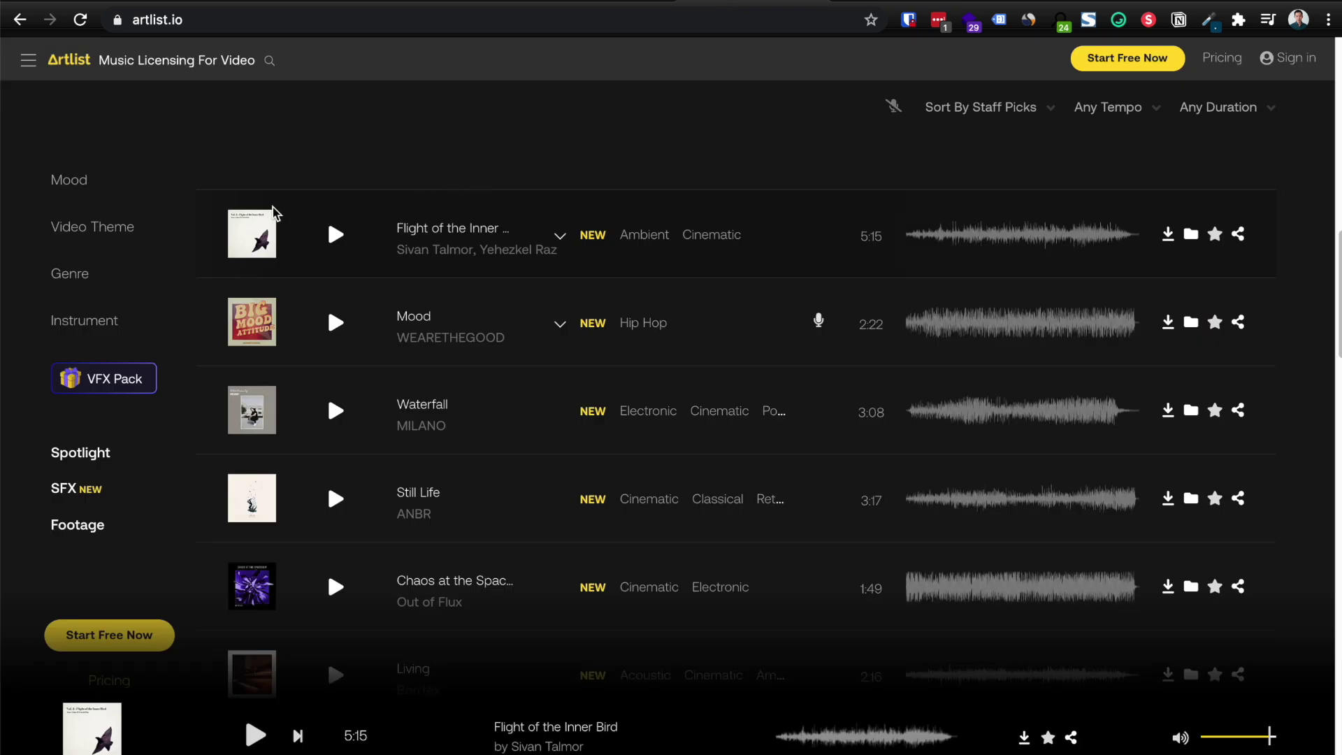
Step: Play the Waterfall track on Artlist, then go back to the Jewellery Ad project
scroll(343, 346, "down", 1)
left_click(345, 348)
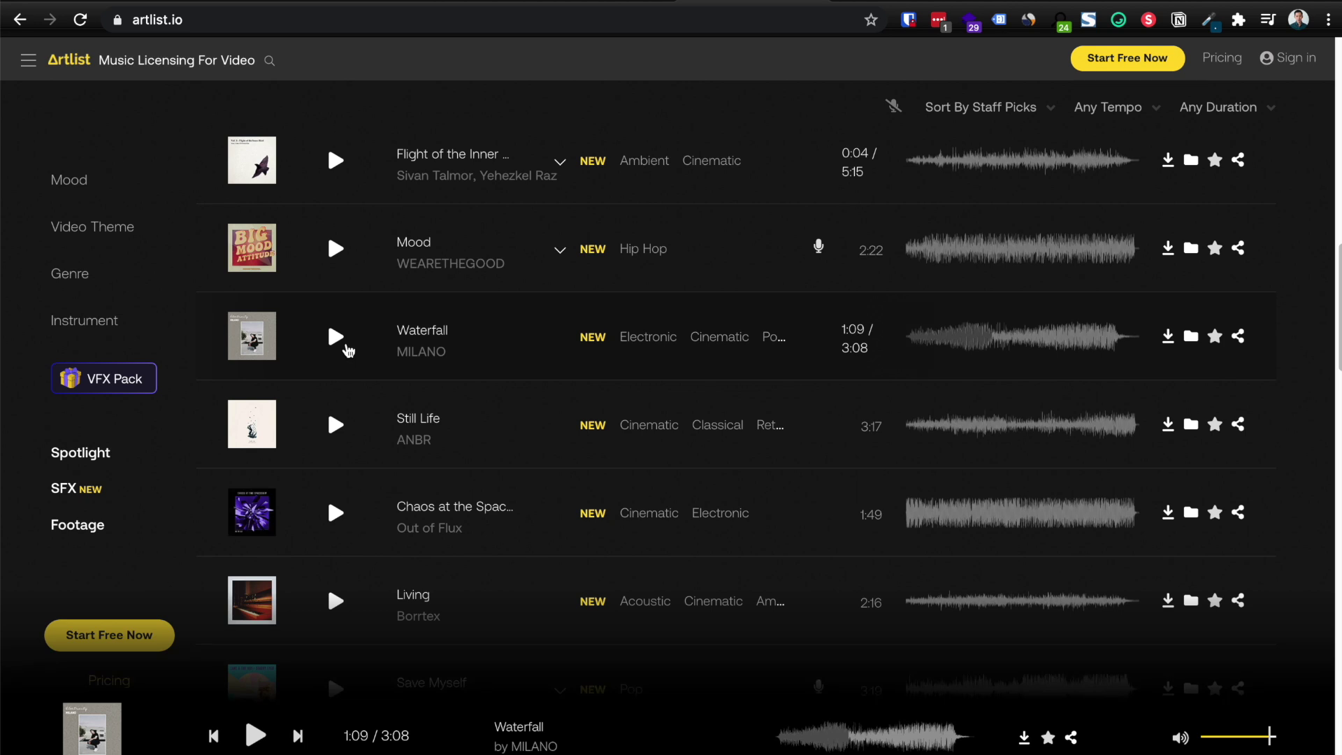
scroll(345, 347, "down", 2)
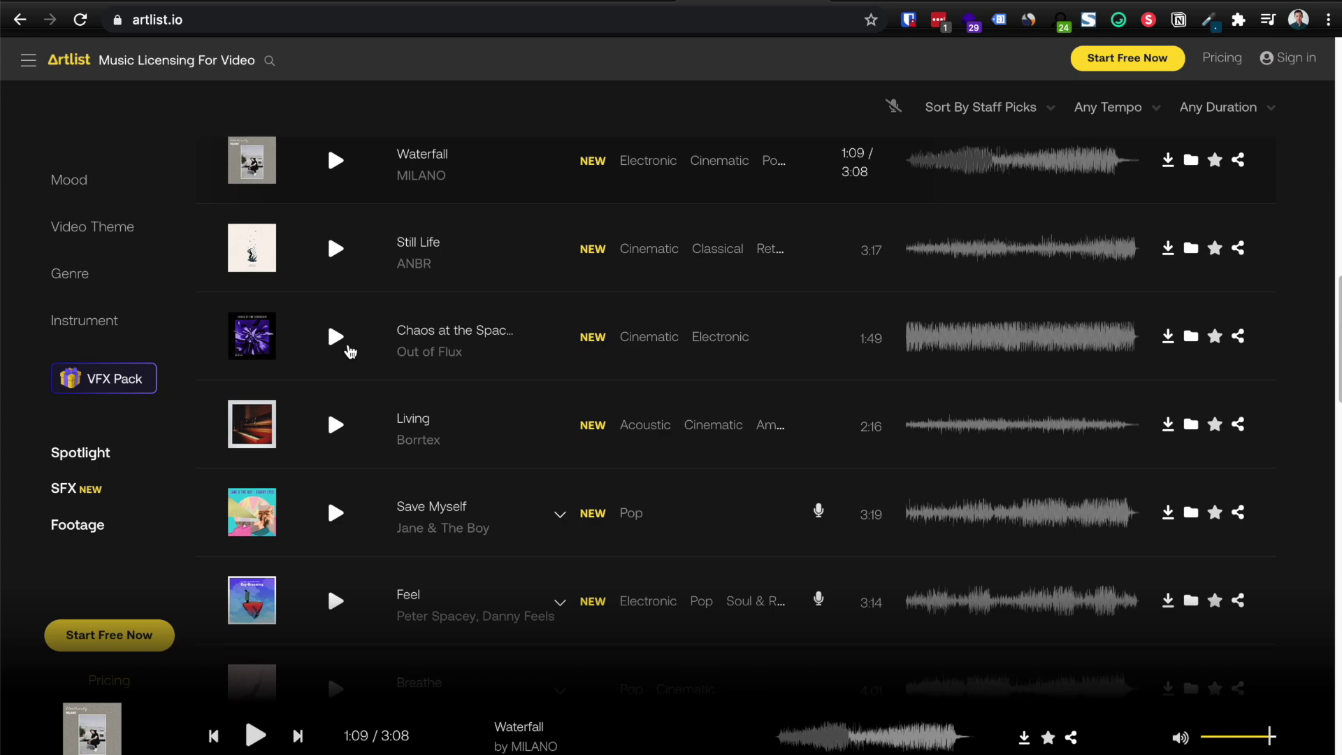
left_click(311, 6)
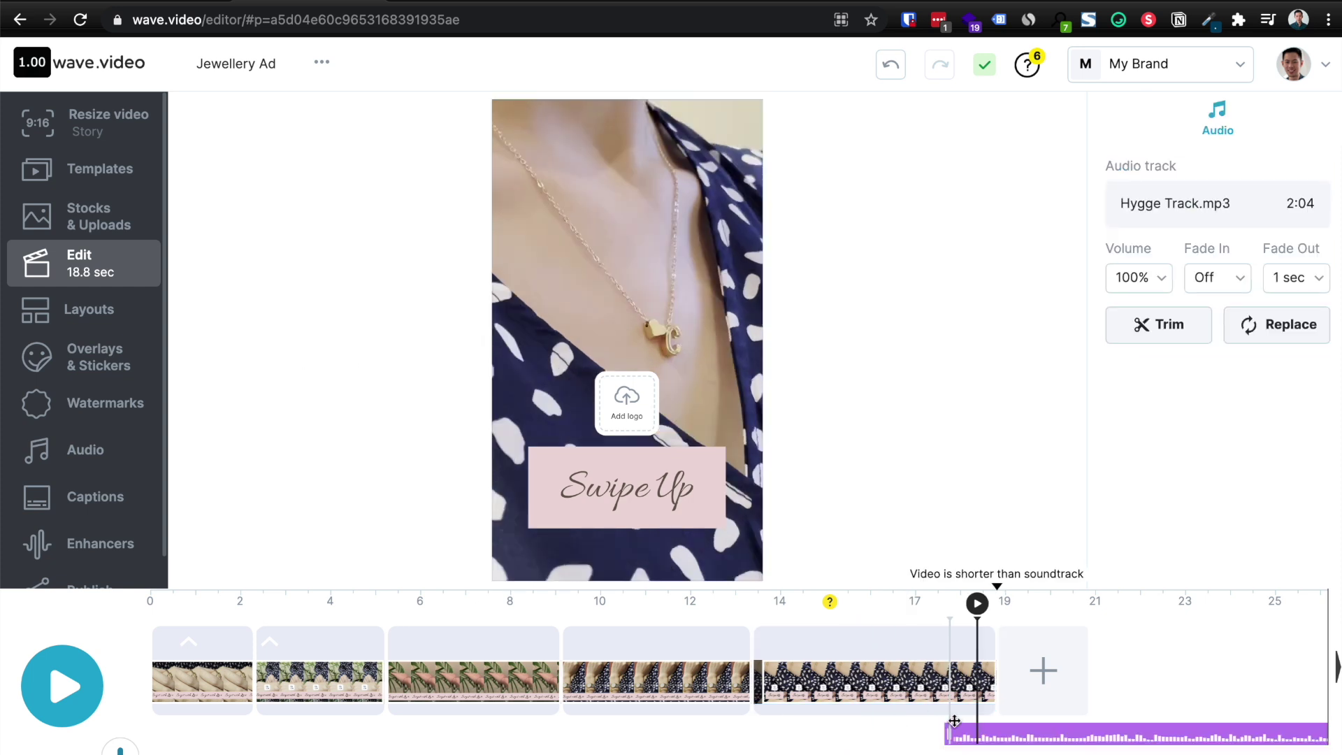
Step: Align Hygge Track.mp3 to the video's start, preview it, and lower its volume to 70%
left_click_drag(953, 721, 114, 741)
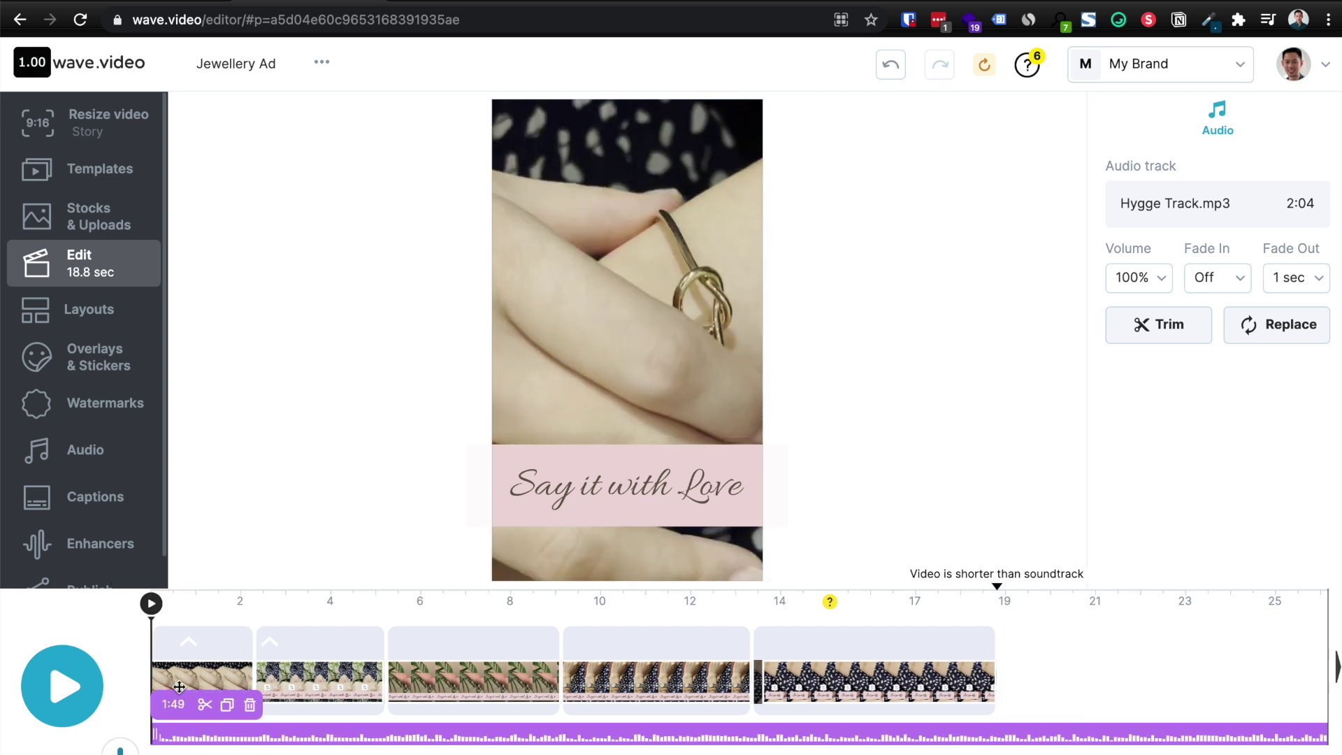
left_click(154, 602)
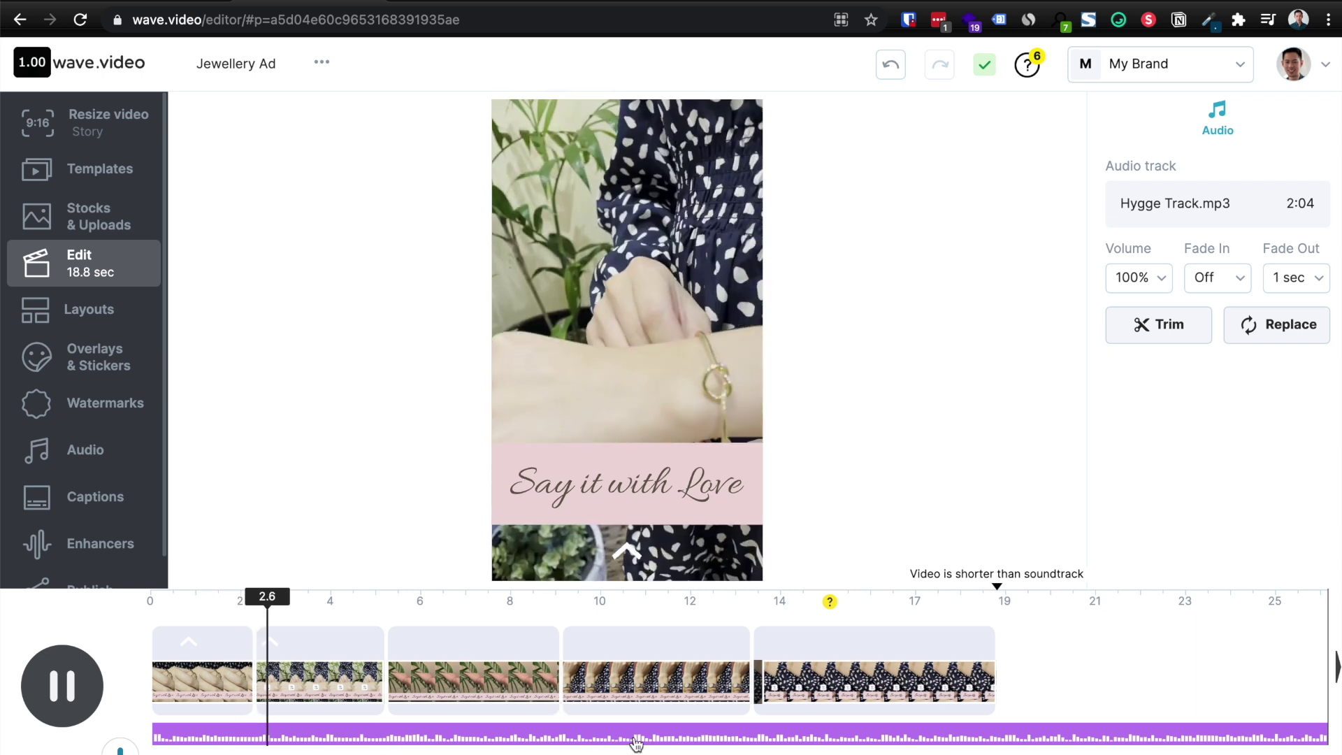
key("space")
left_click(1136, 279)
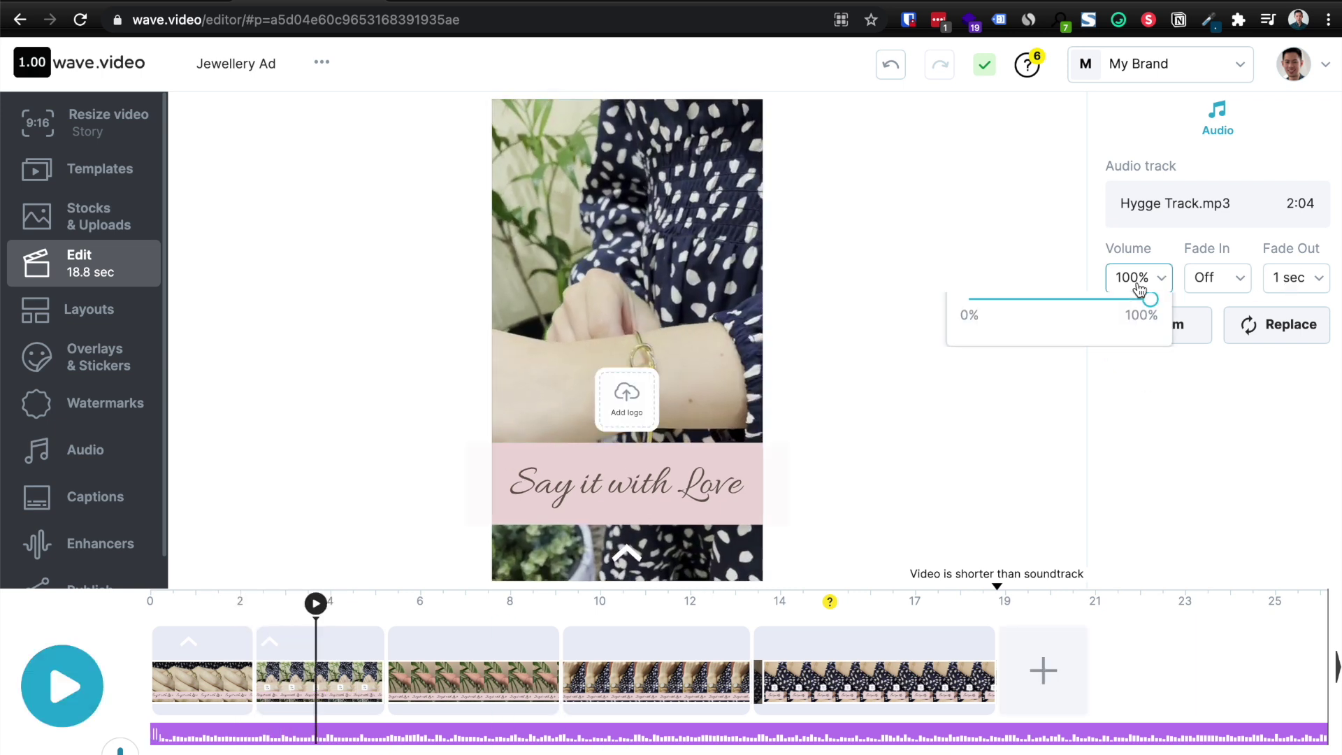
left_click_drag(1155, 327, 1118, 332)
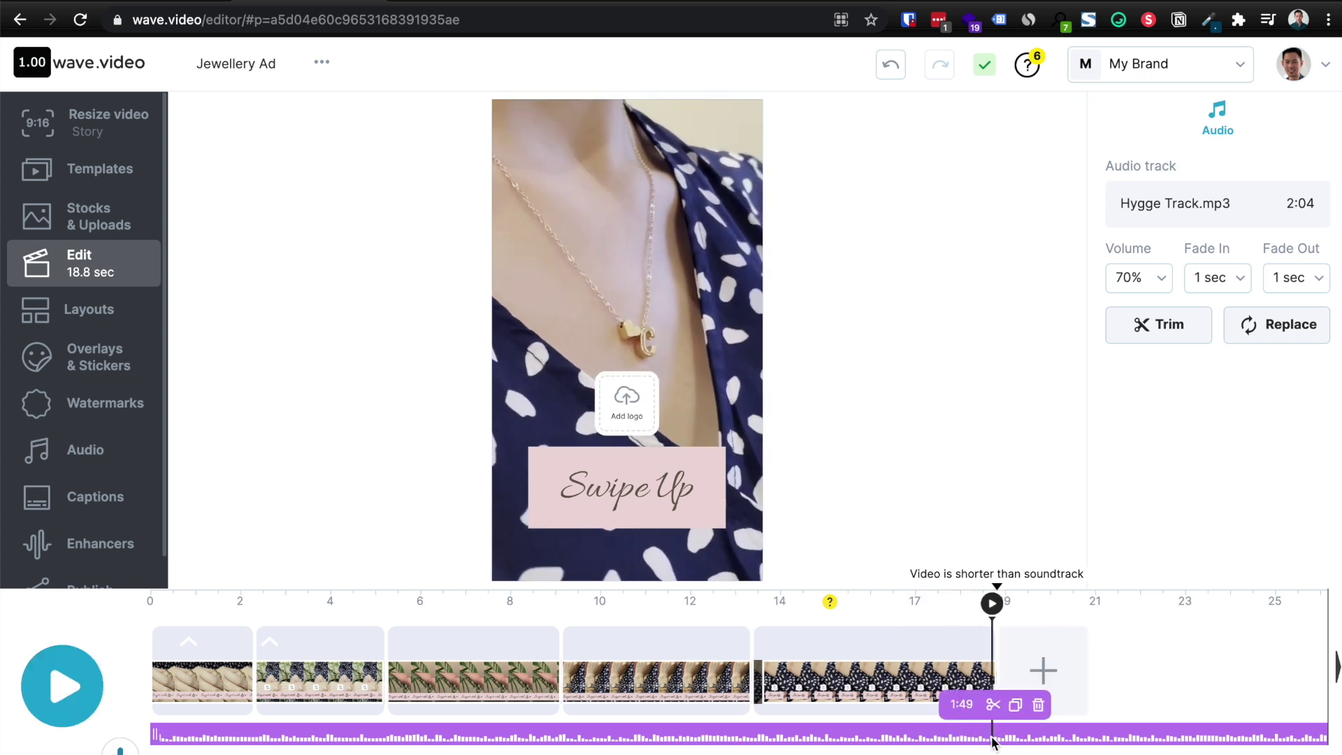
Step: Split and delete the music running past the video's end, then go to publishing options
left_click(992, 703)
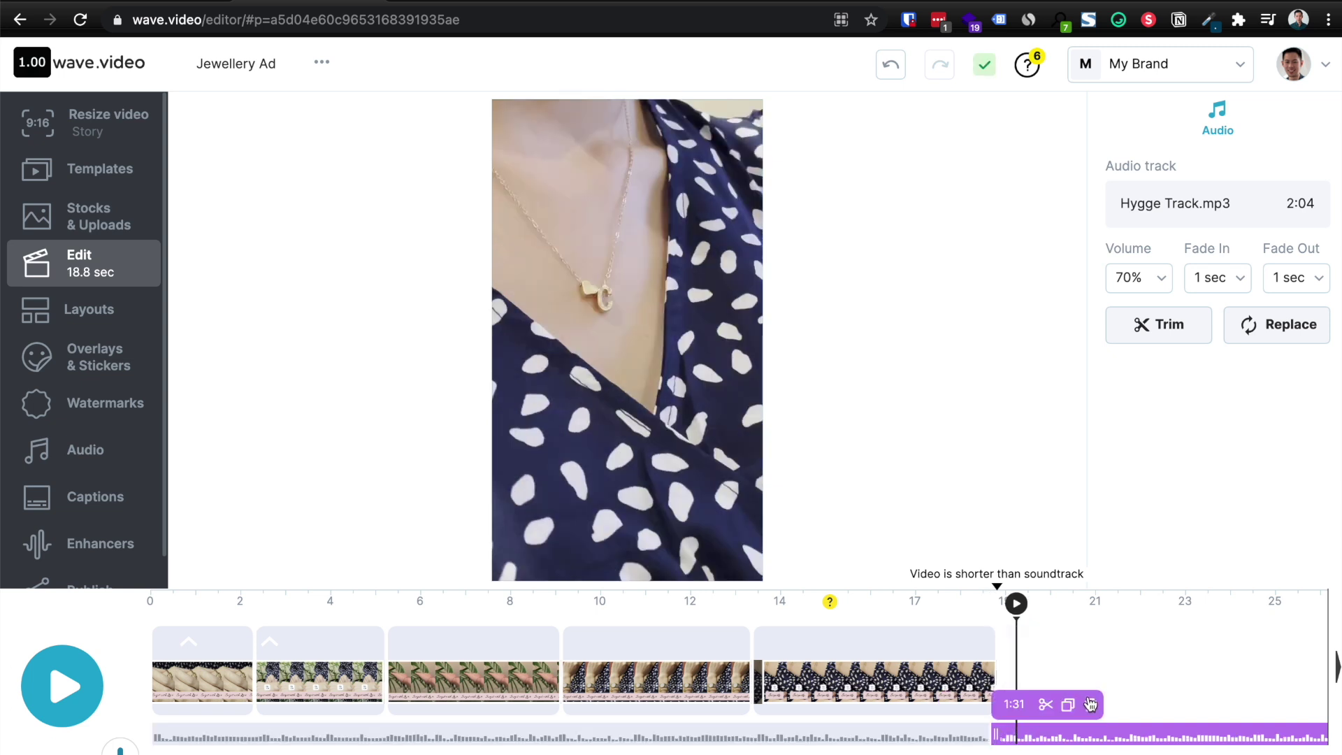
left_click(1090, 704)
left_click(990, 734)
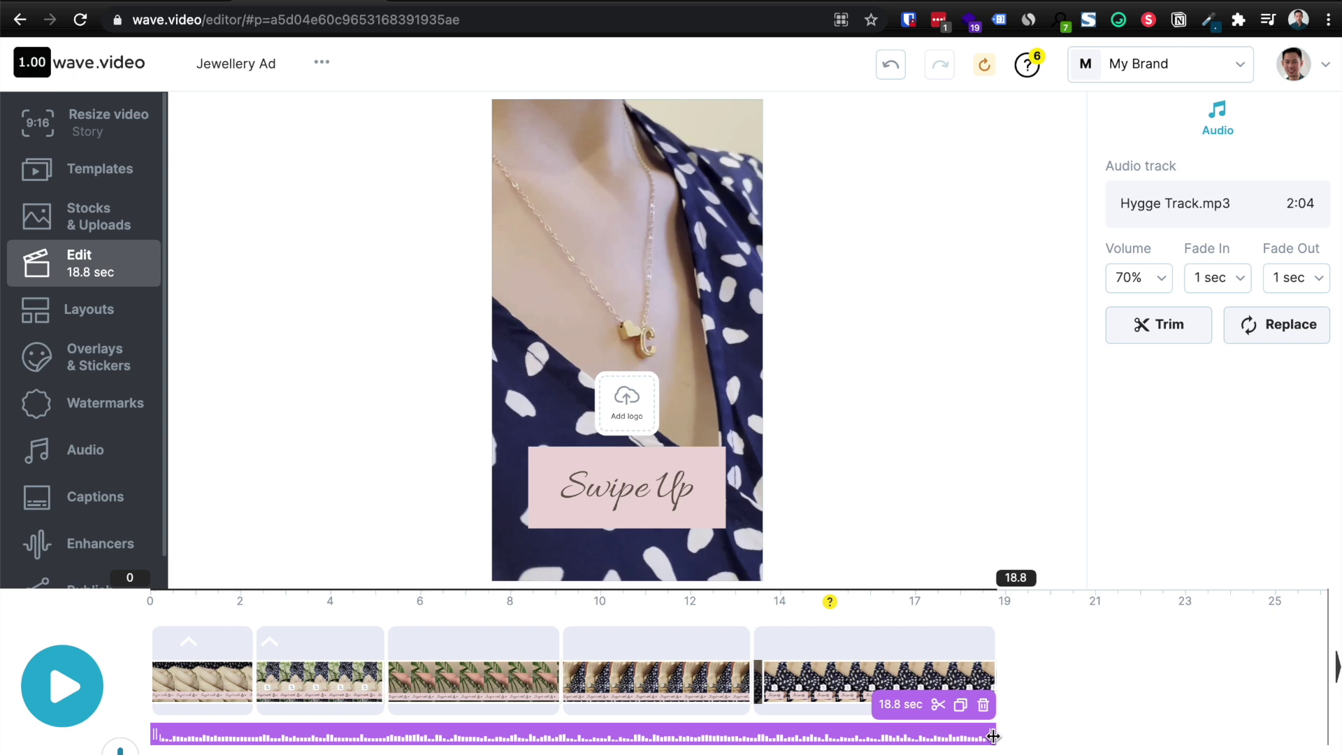
left_click(1011, 674)
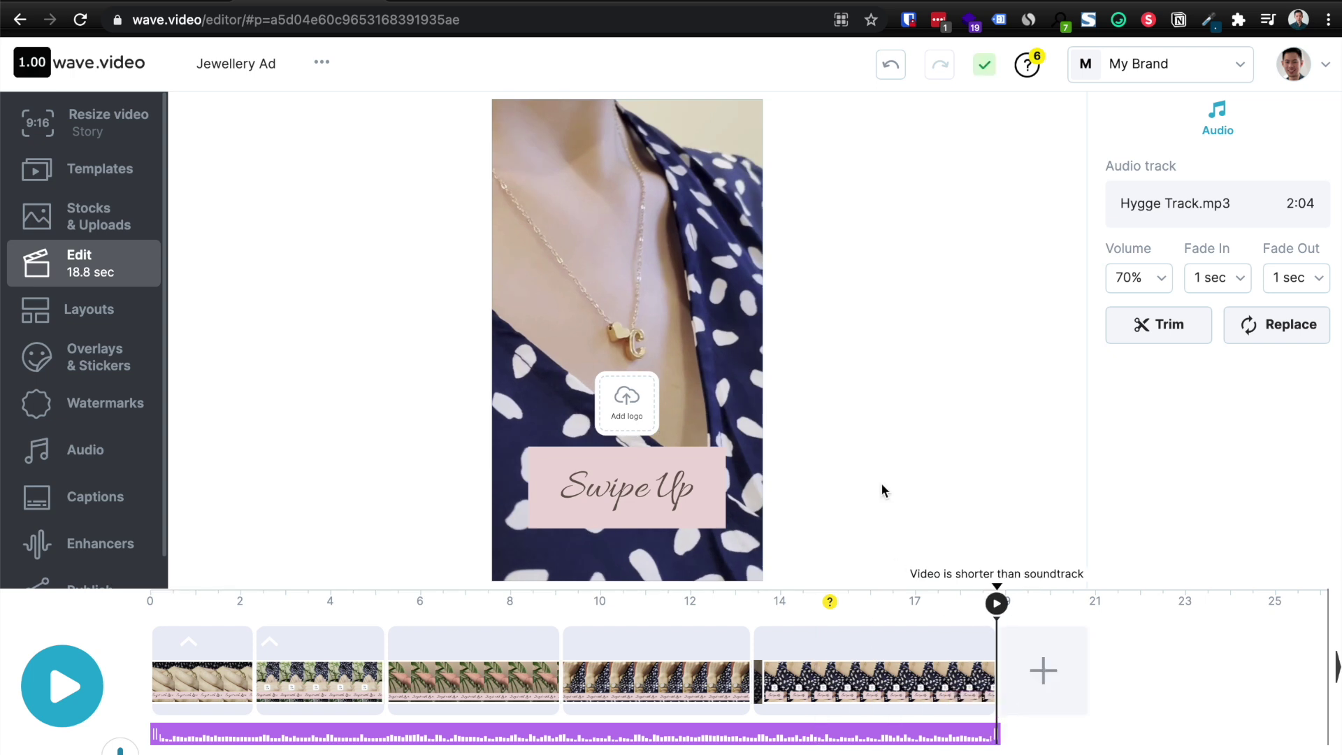
scroll(81, 499, "down", 1)
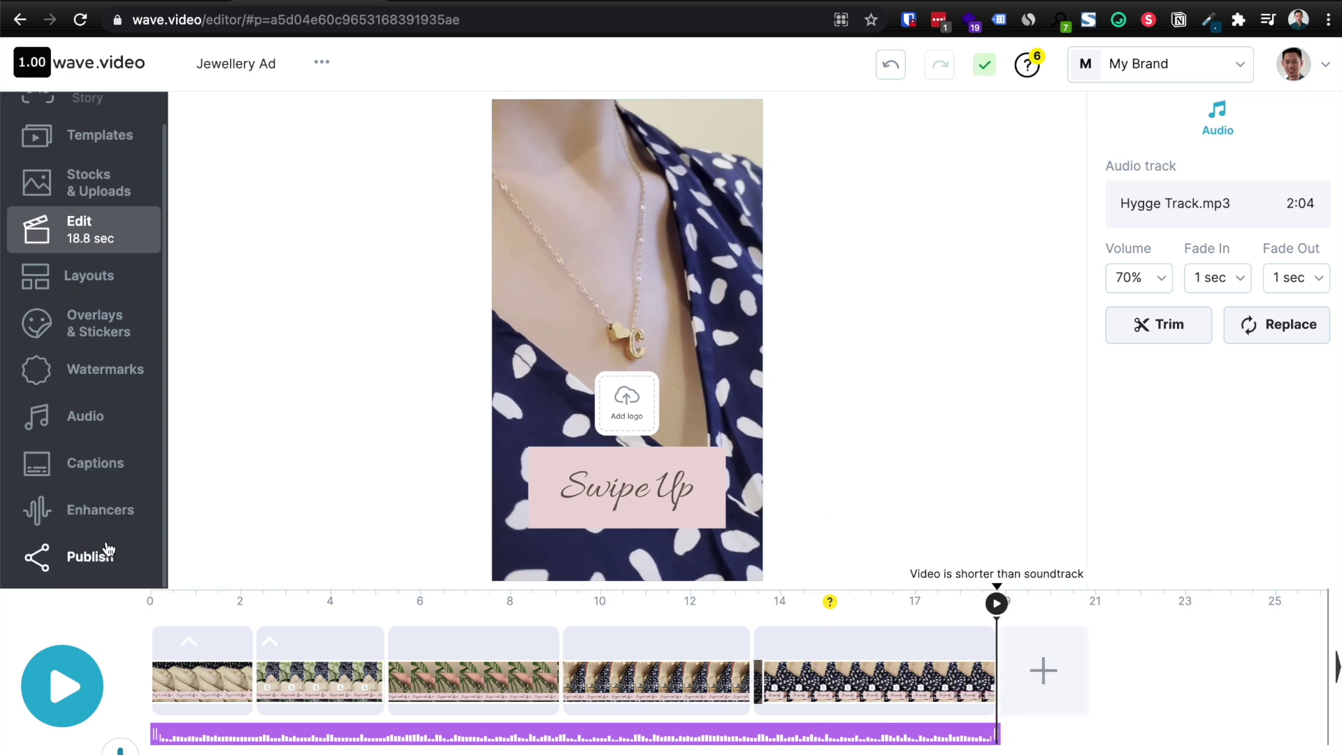
left_click(89, 556)
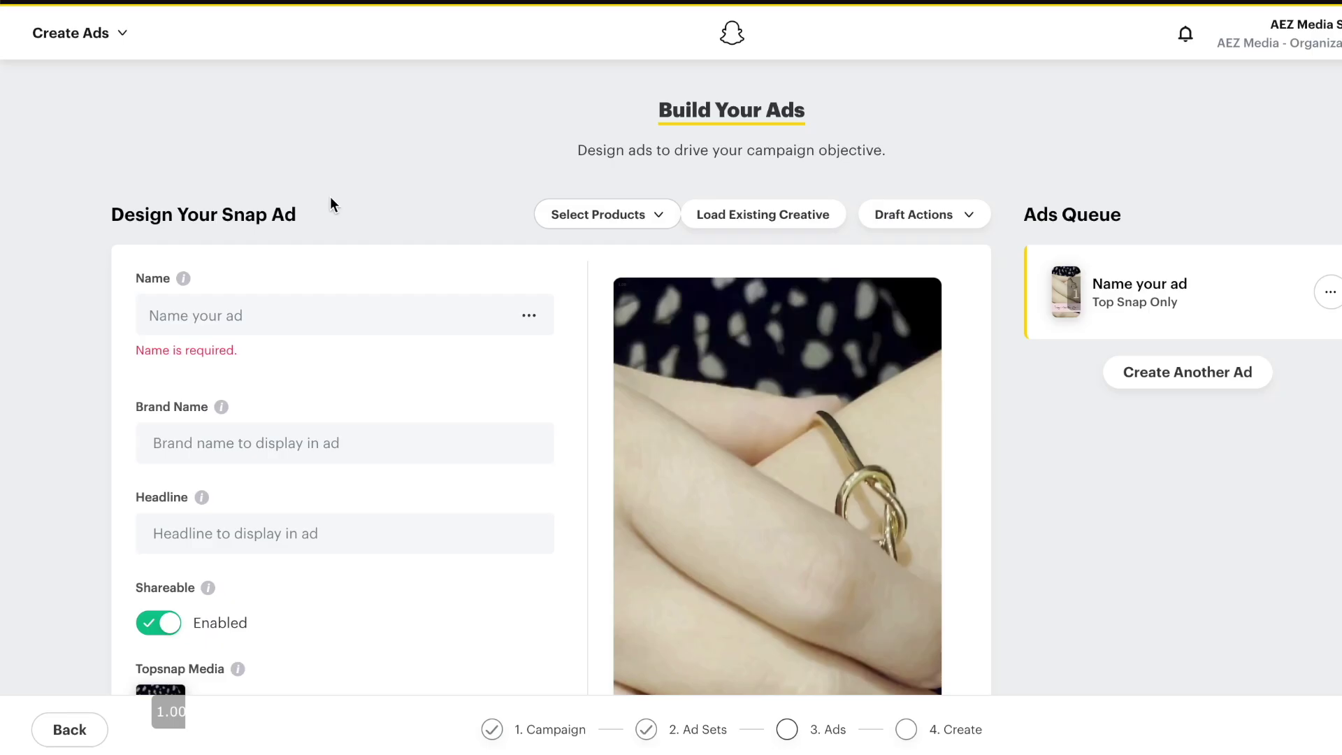
Step: Name the ad 'XYZ Jewelley' and paste the same text as its brand name
left_click(210, 322)
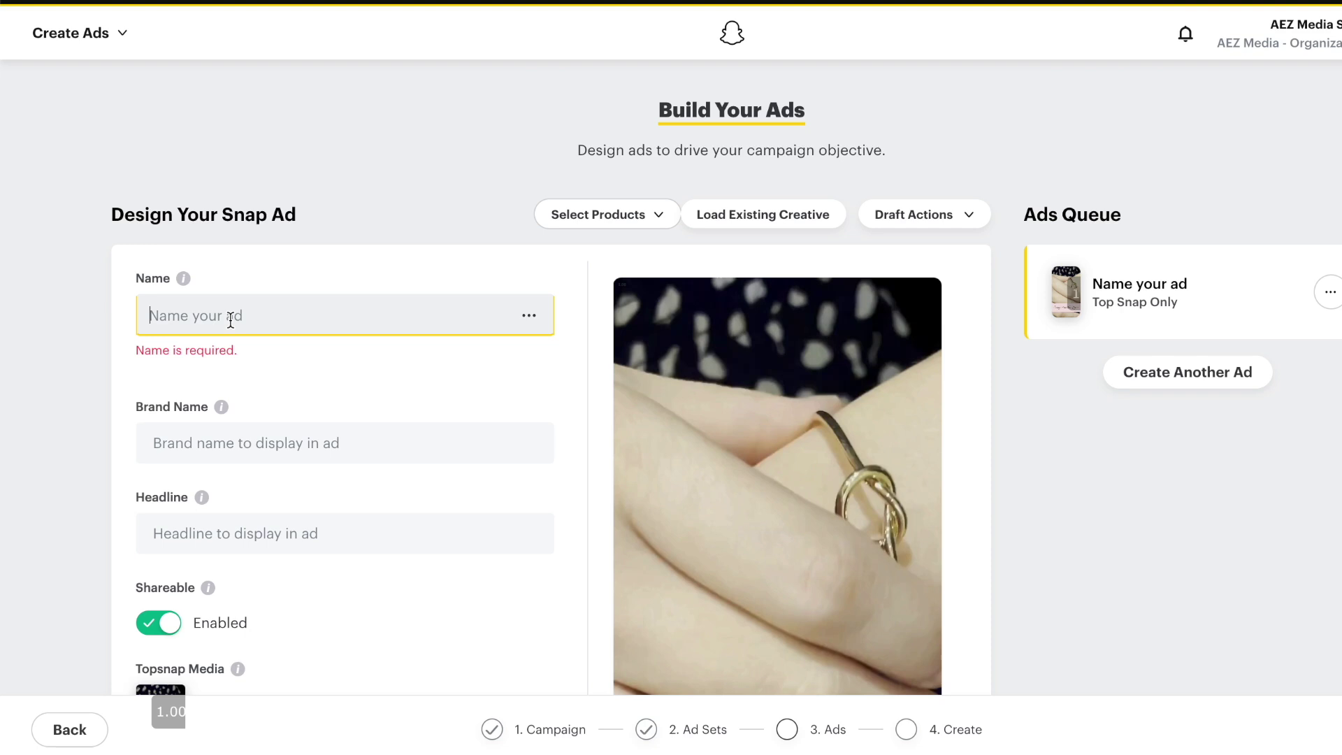
scroll(229, 320, "down", 1)
scroll(230, 320, "up", 1)
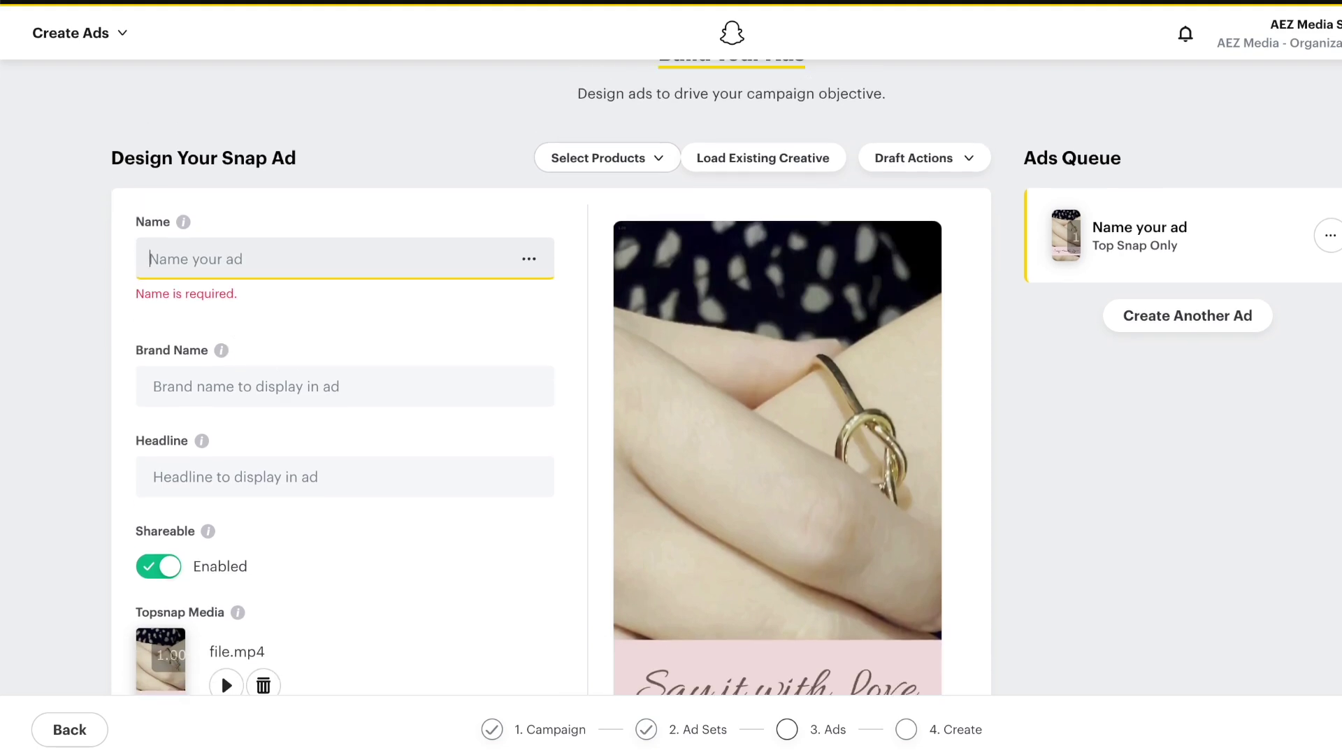
type("XYZ Jewelle")
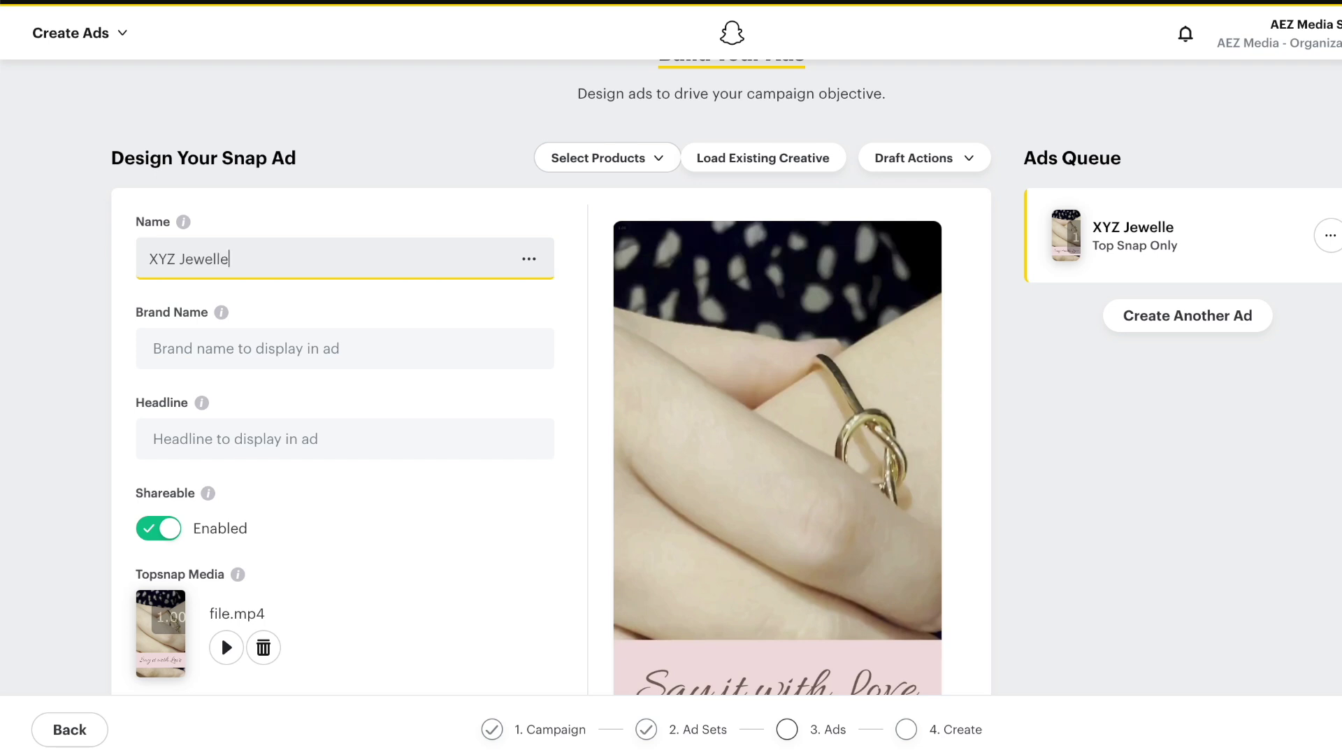
type("y")
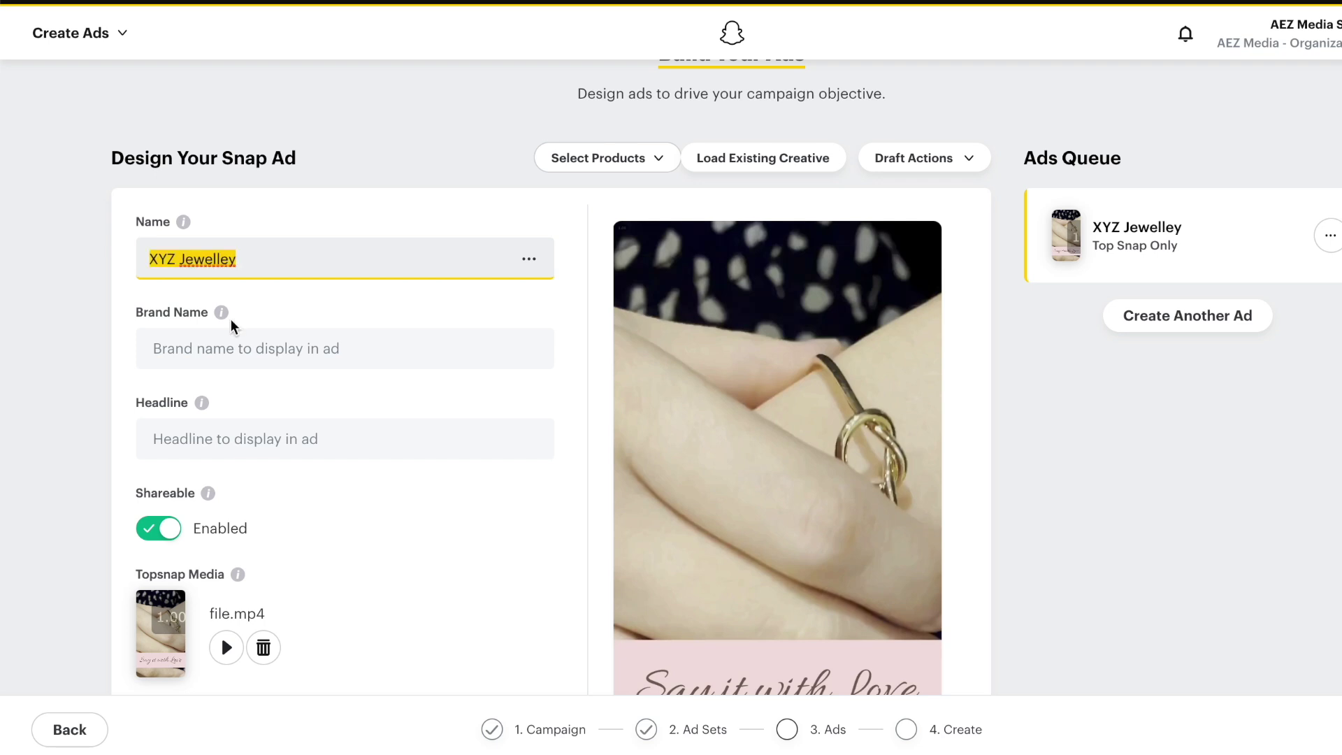
left_click(244, 339)
type("XYZ Jewelley")
Step: Set the ad headline to 'Say it with Love'
left_click(279, 430)
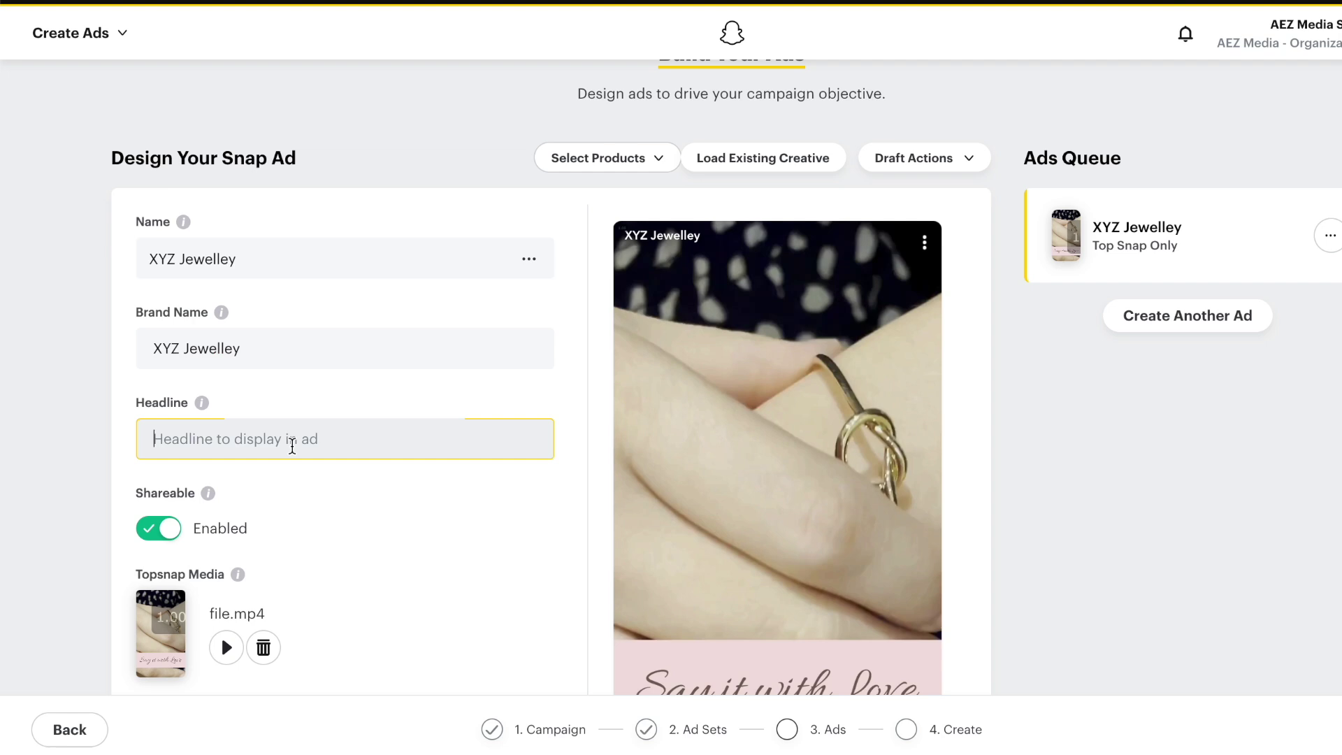
type("Say")
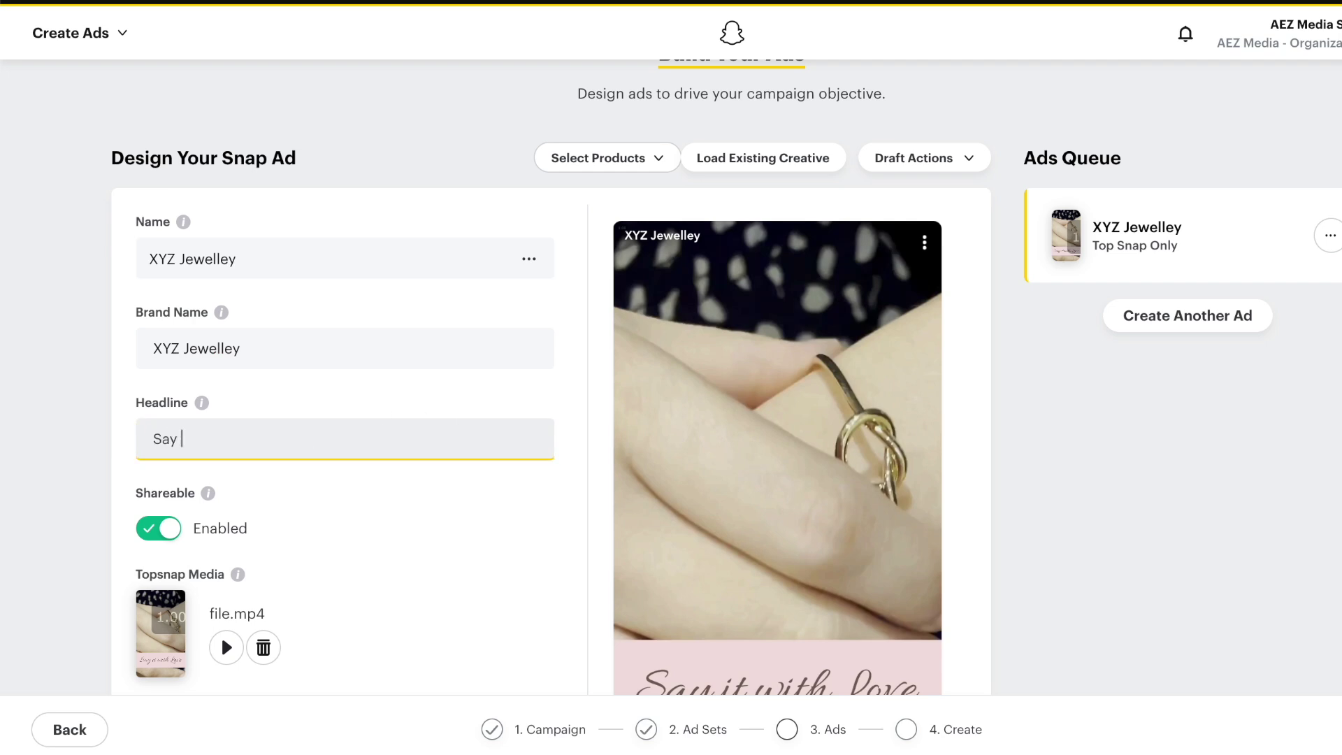
type(" it with Love")
left_click(267, 421)
scroll(267, 420, "down", 3)
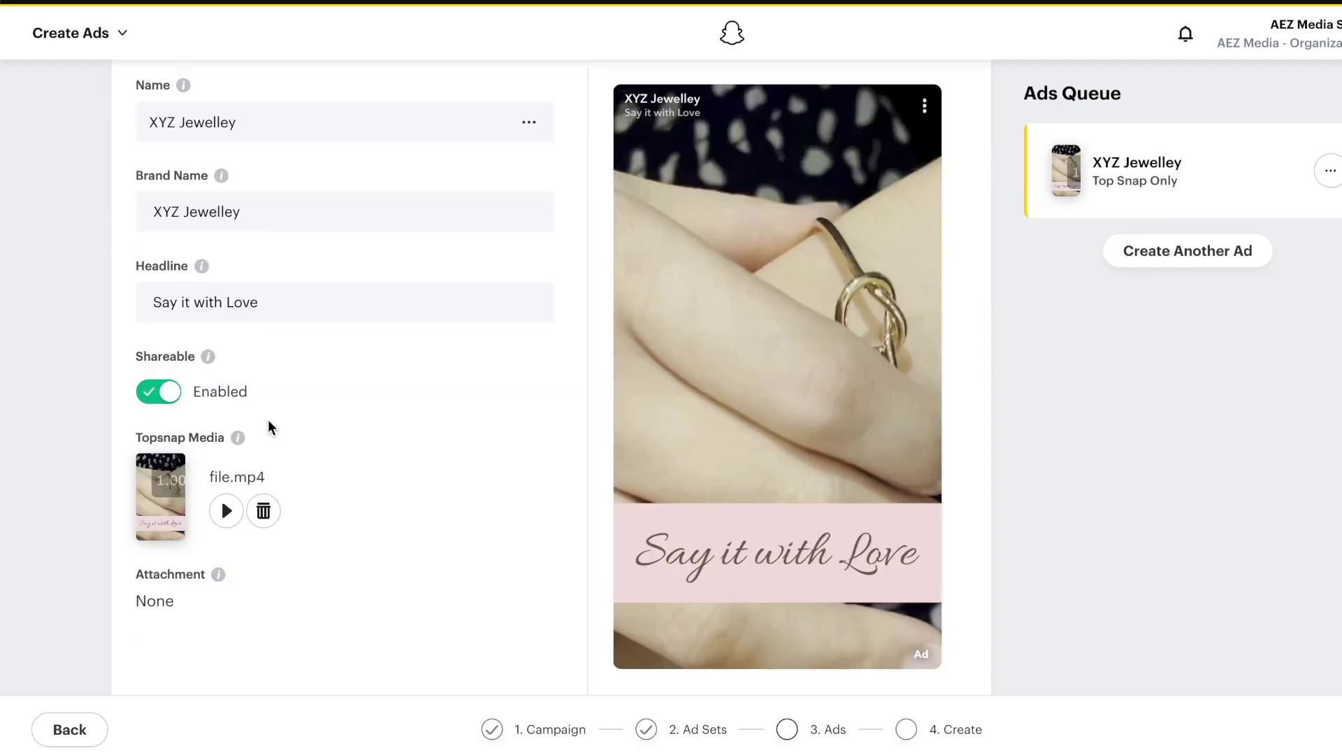
left_click(225, 484)
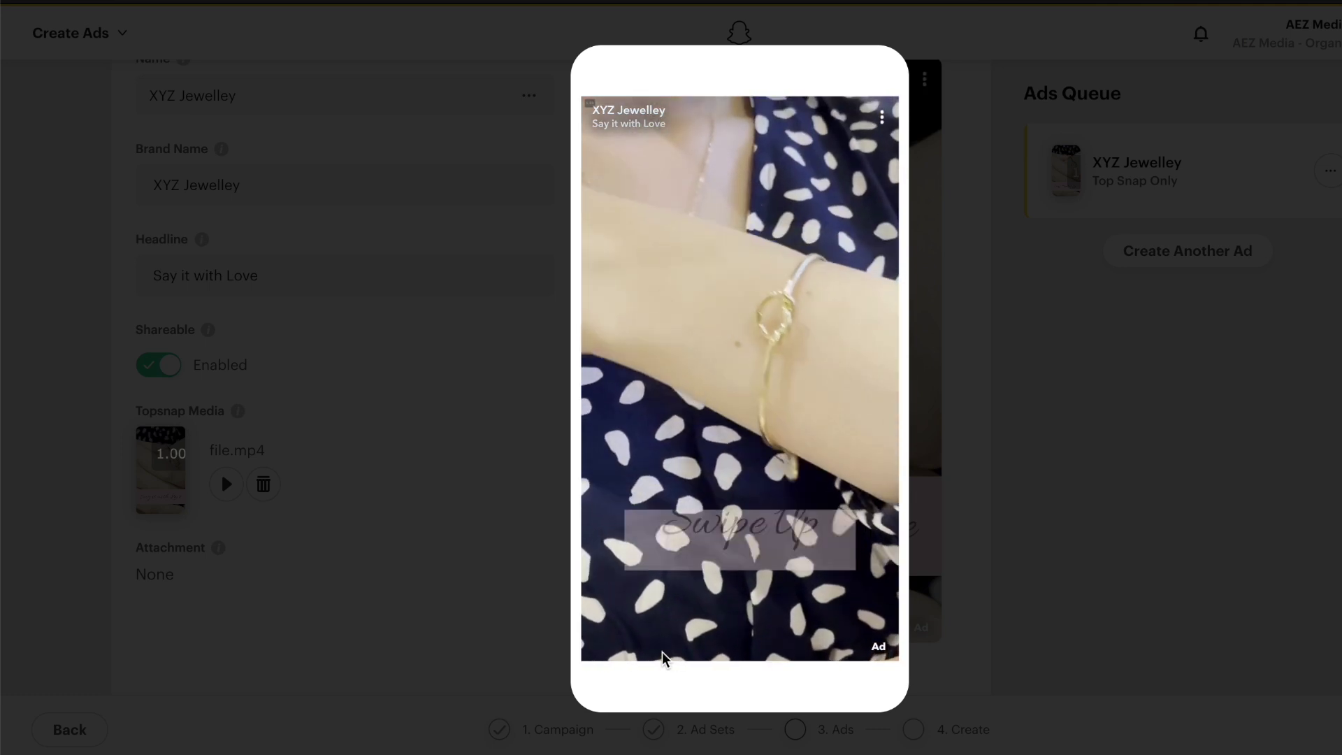
left_click(380, 397)
scroll(384, 394, "up", 2)
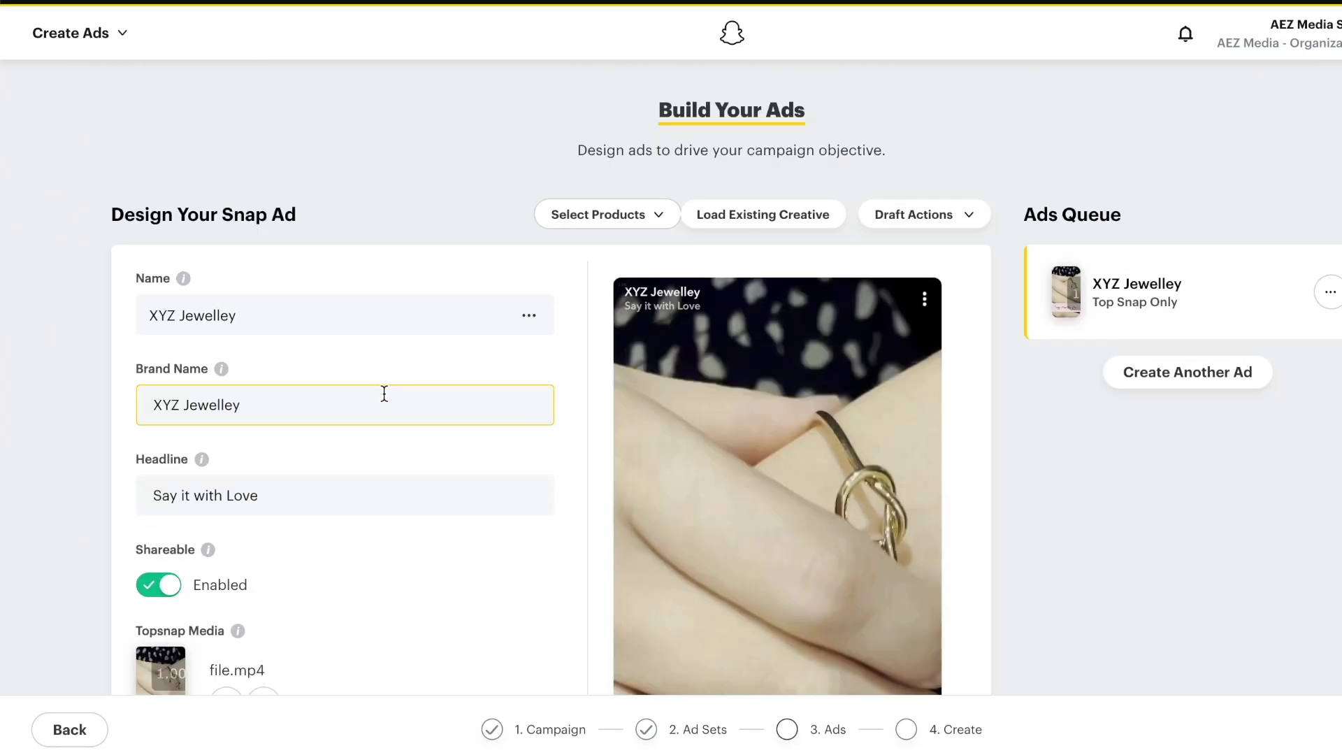
scroll(387, 390, "down", 3)
scroll(388, 393, "down", 1)
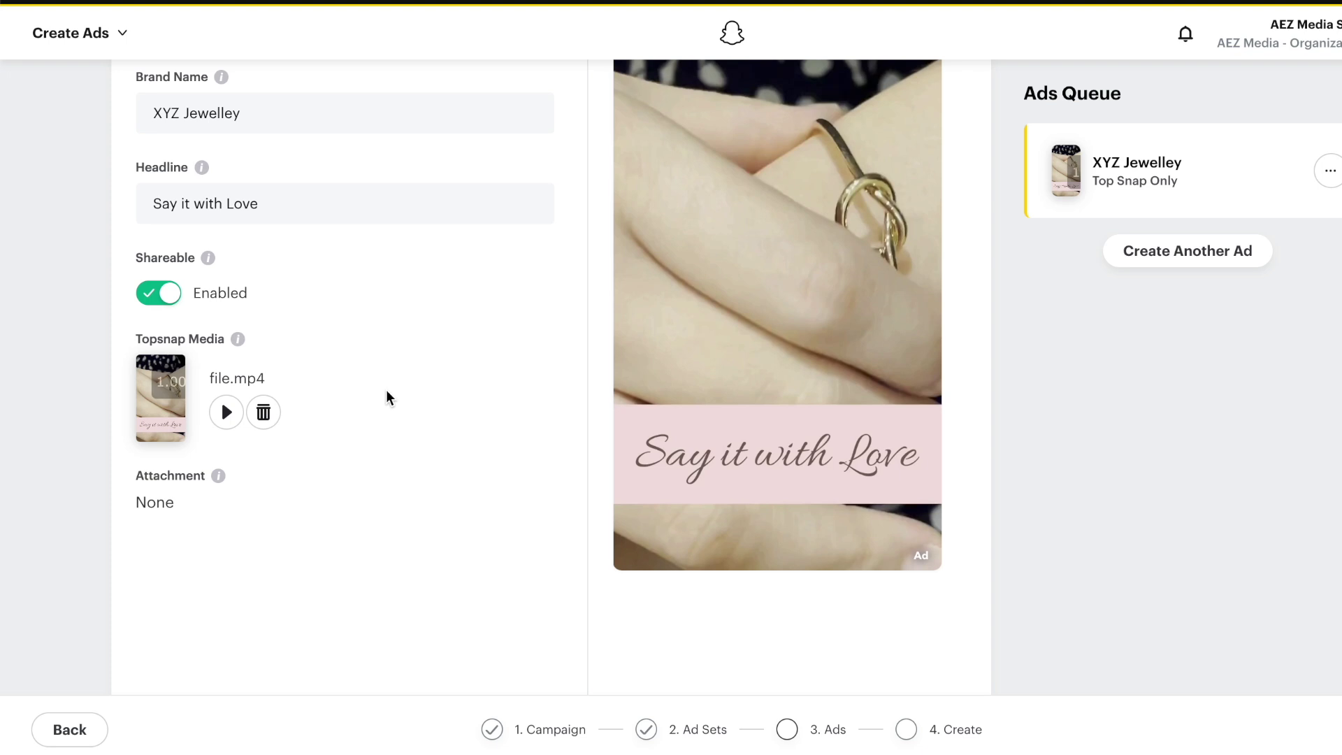
scroll(386, 393, "up", 4)
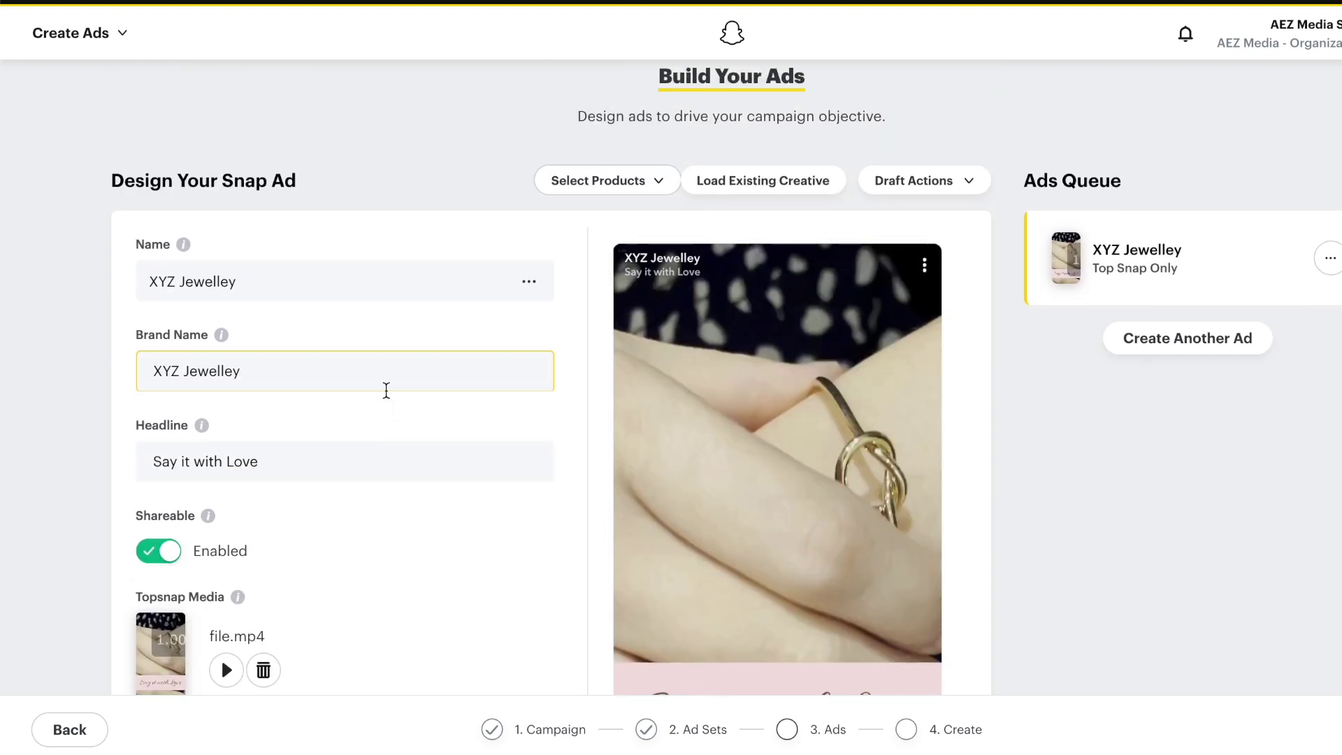
scroll(386, 390, "down", 3)
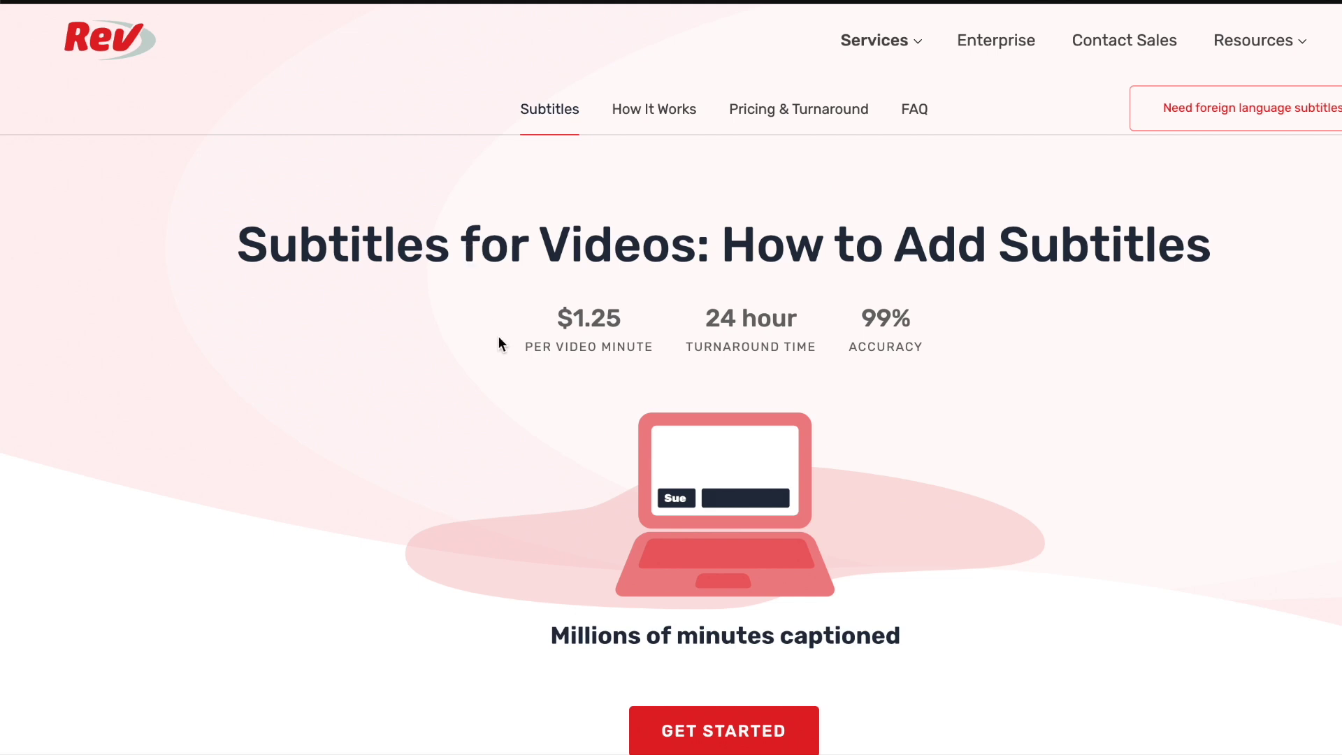
left_click_drag(522, 344, 587, 346)
left_click(587, 346)
scroll(1081, 168, "down", 15)
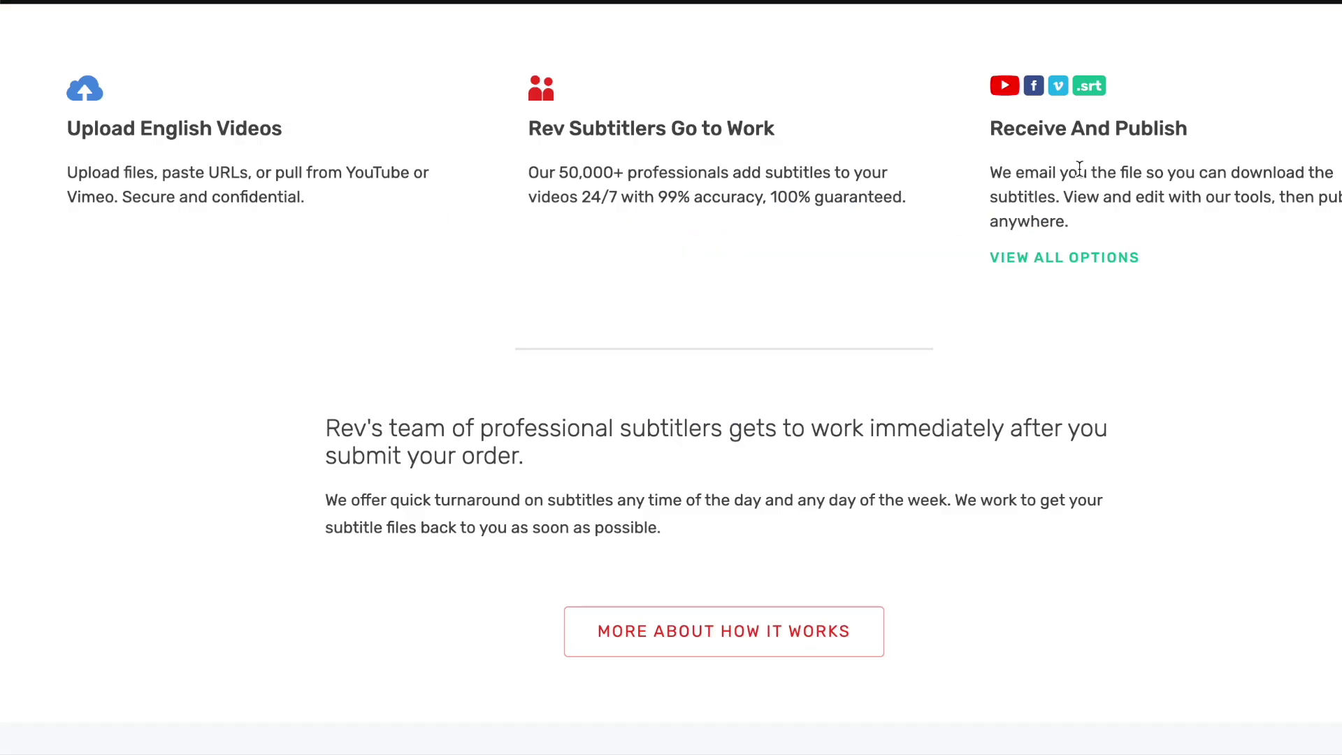
scroll(976, 243, "down", 3)
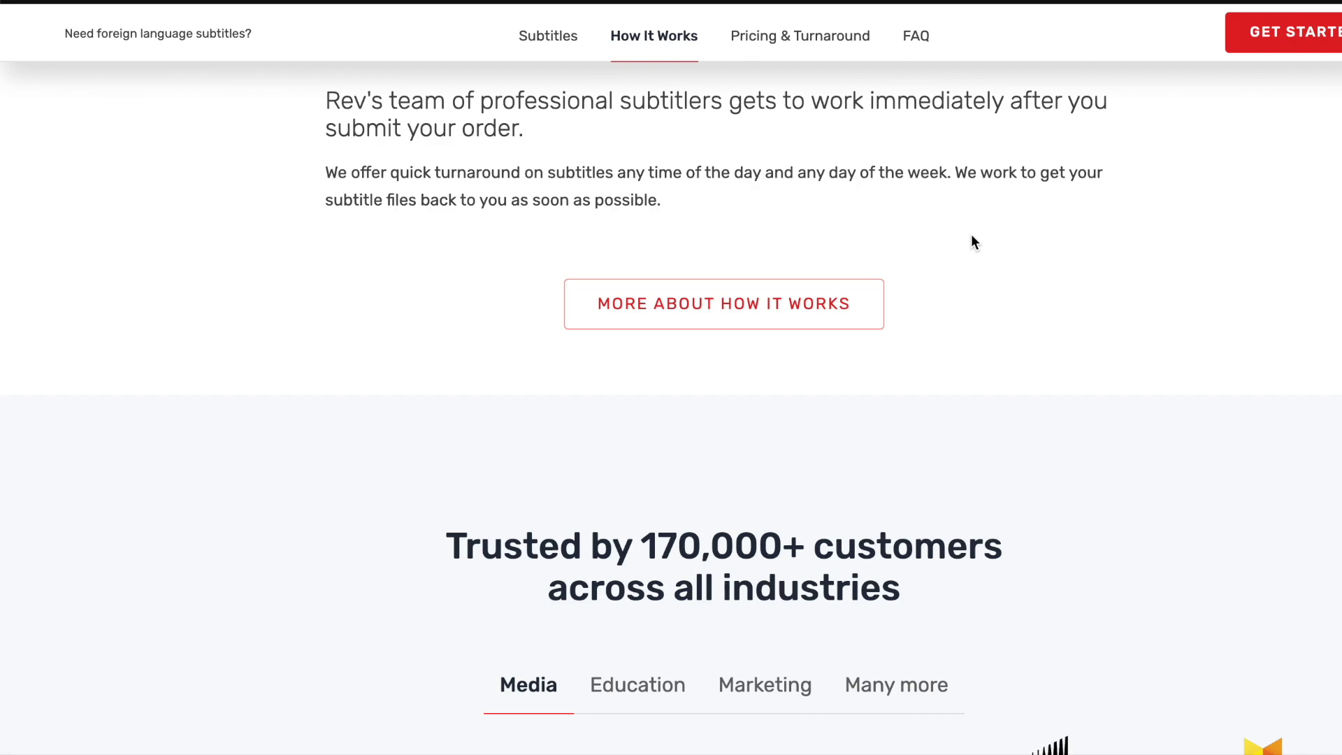
scroll(971, 236, "down", 7)
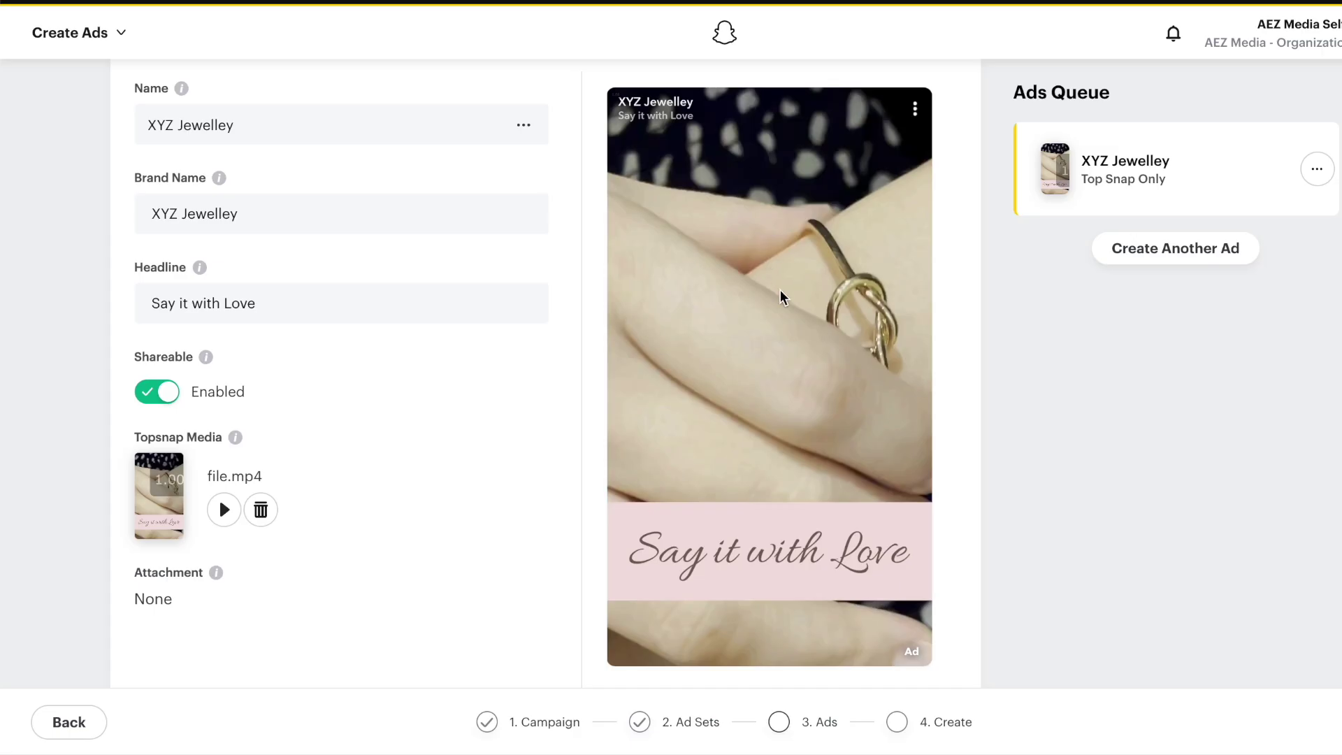
scroll(728, 316, "down", 1)
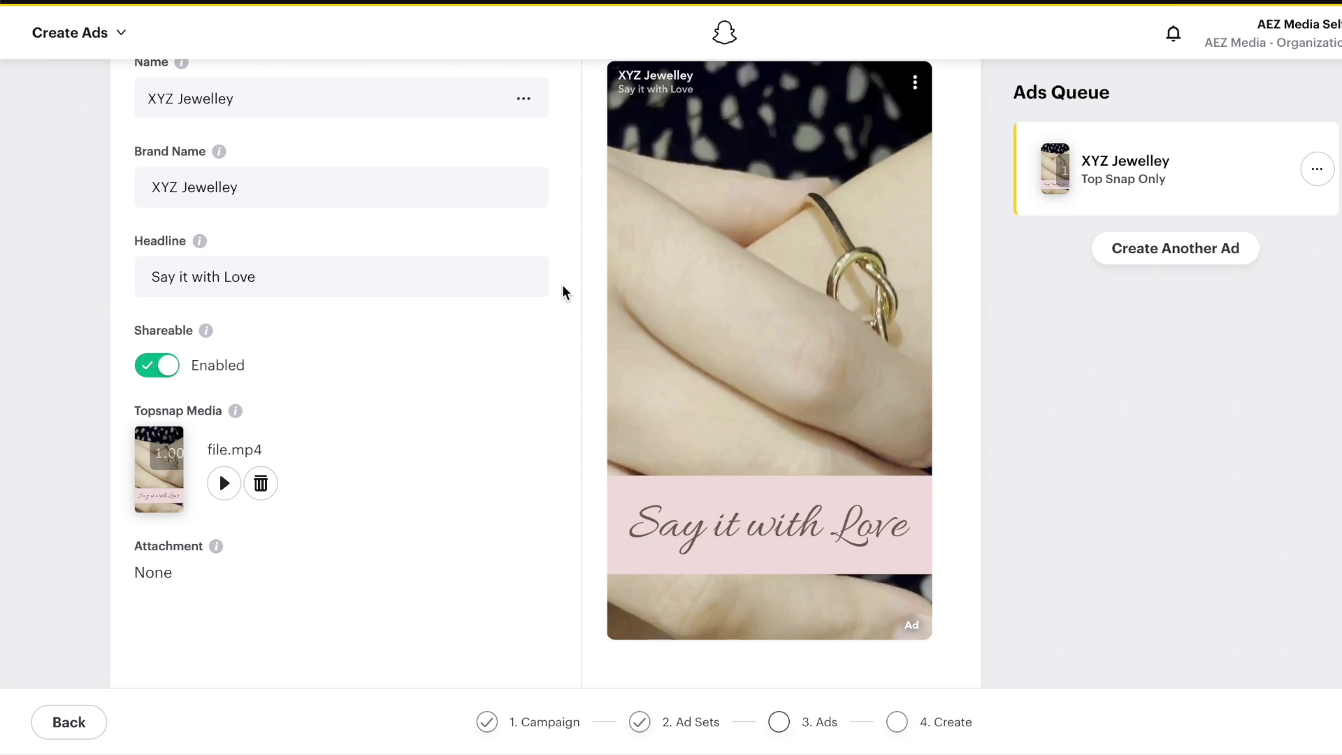
scroll(562, 283, "up", 1)
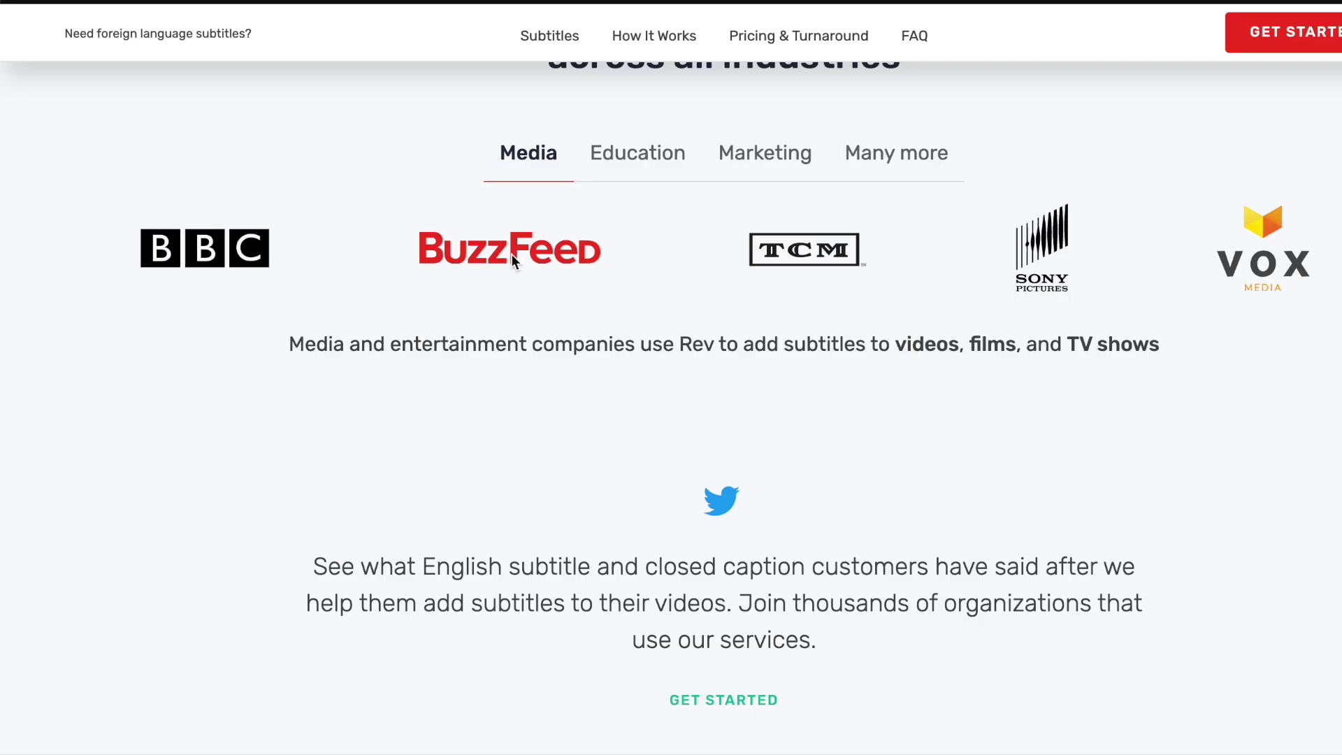
scroll(512, 265, "up", 15)
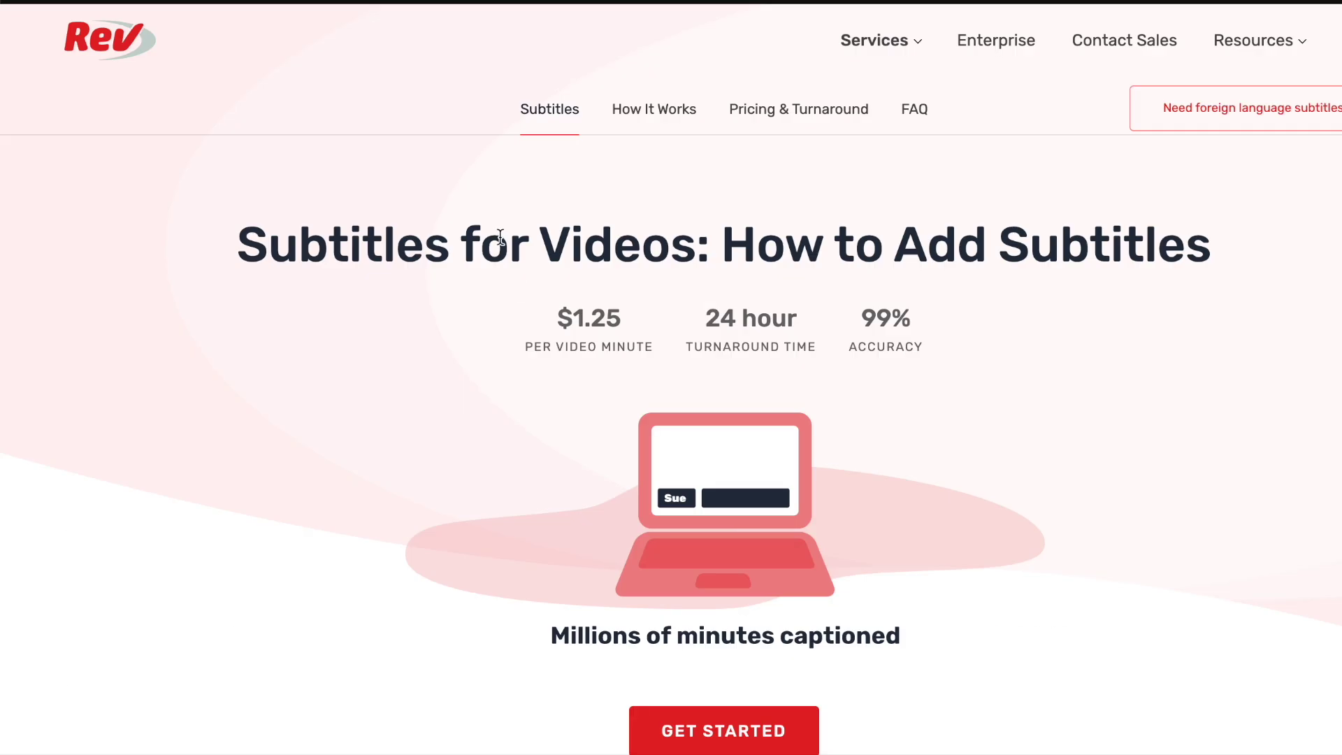
scroll(475, 195, "down", 6)
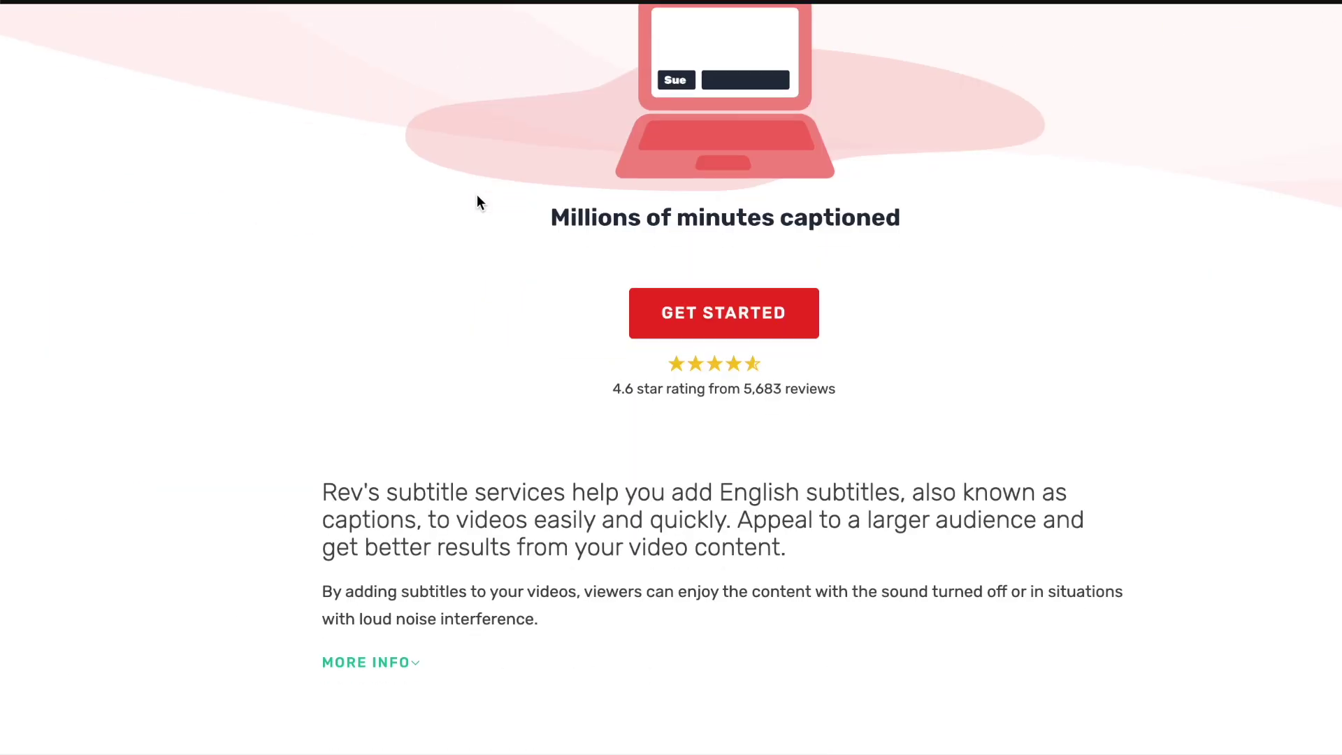
scroll(478, 216, "up", 6)
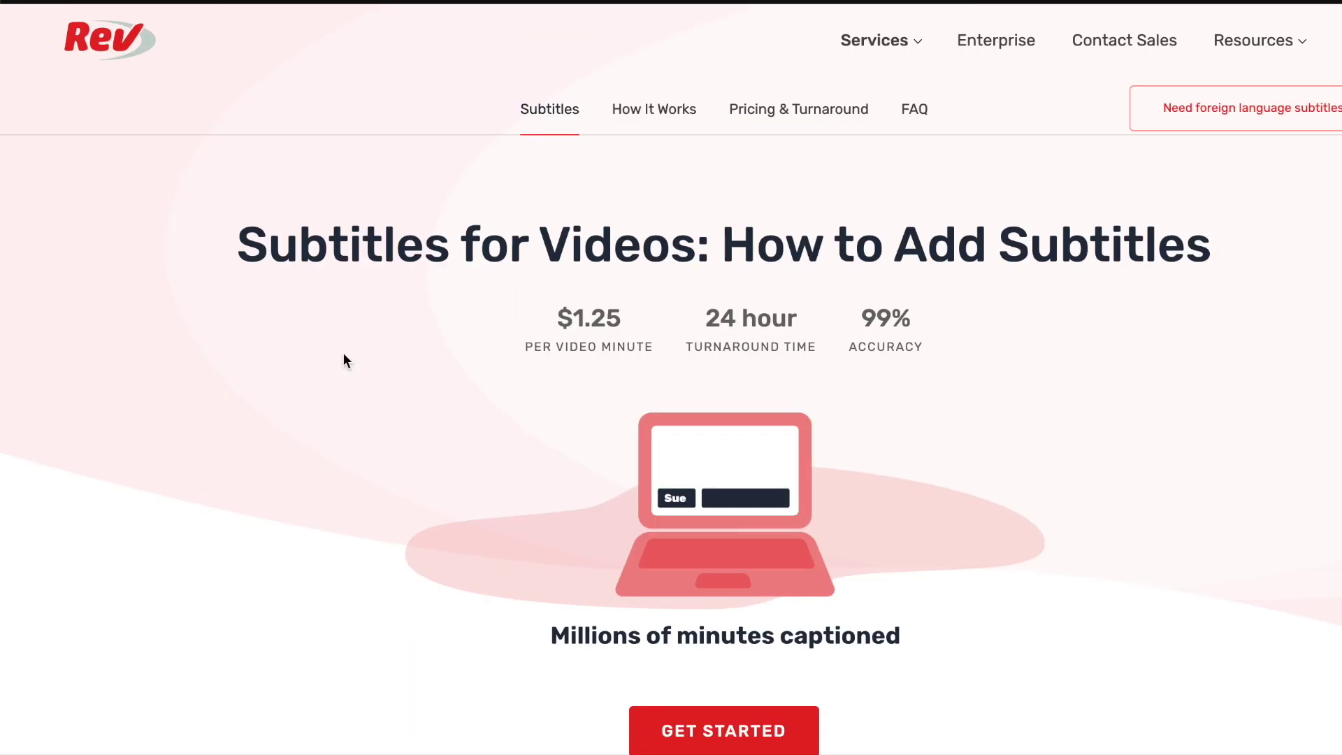
scroll(342, 352, "down", 17)
scroll(238, 385, "down", 16)
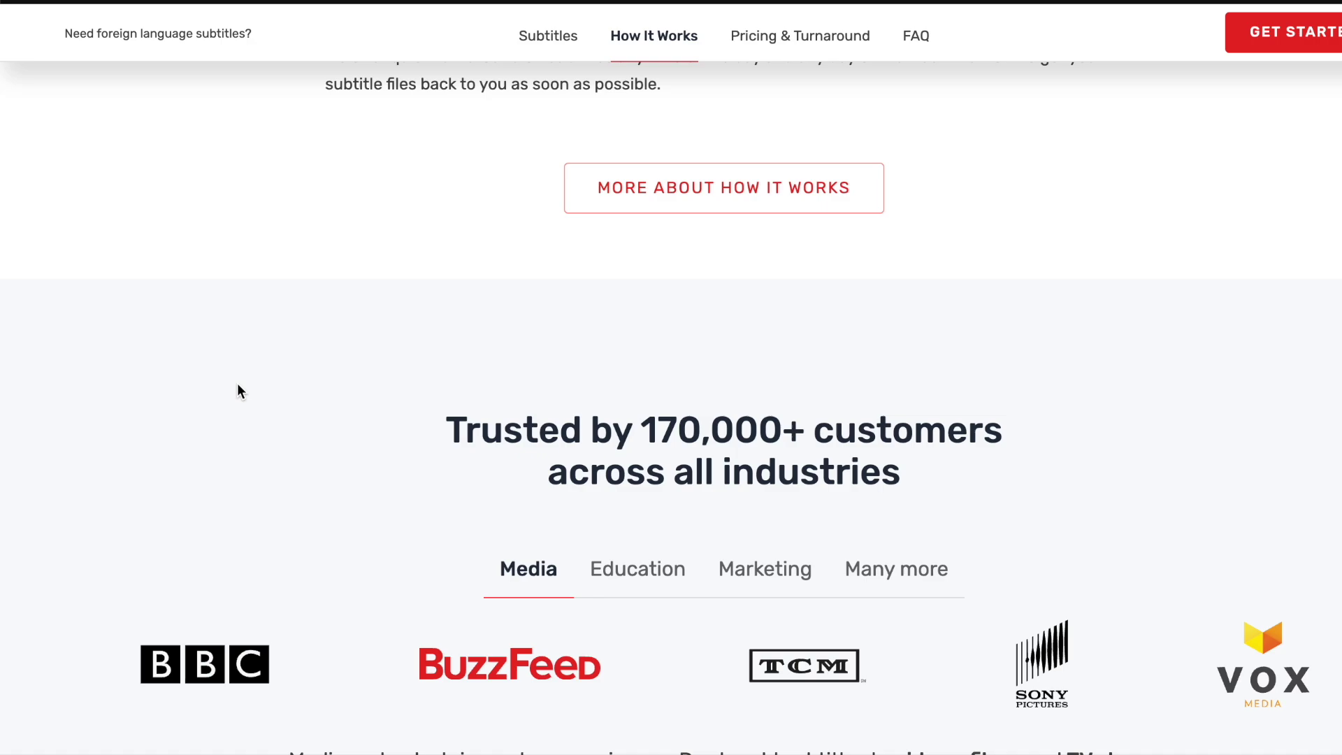
scroll(239, 391, "down", 6)
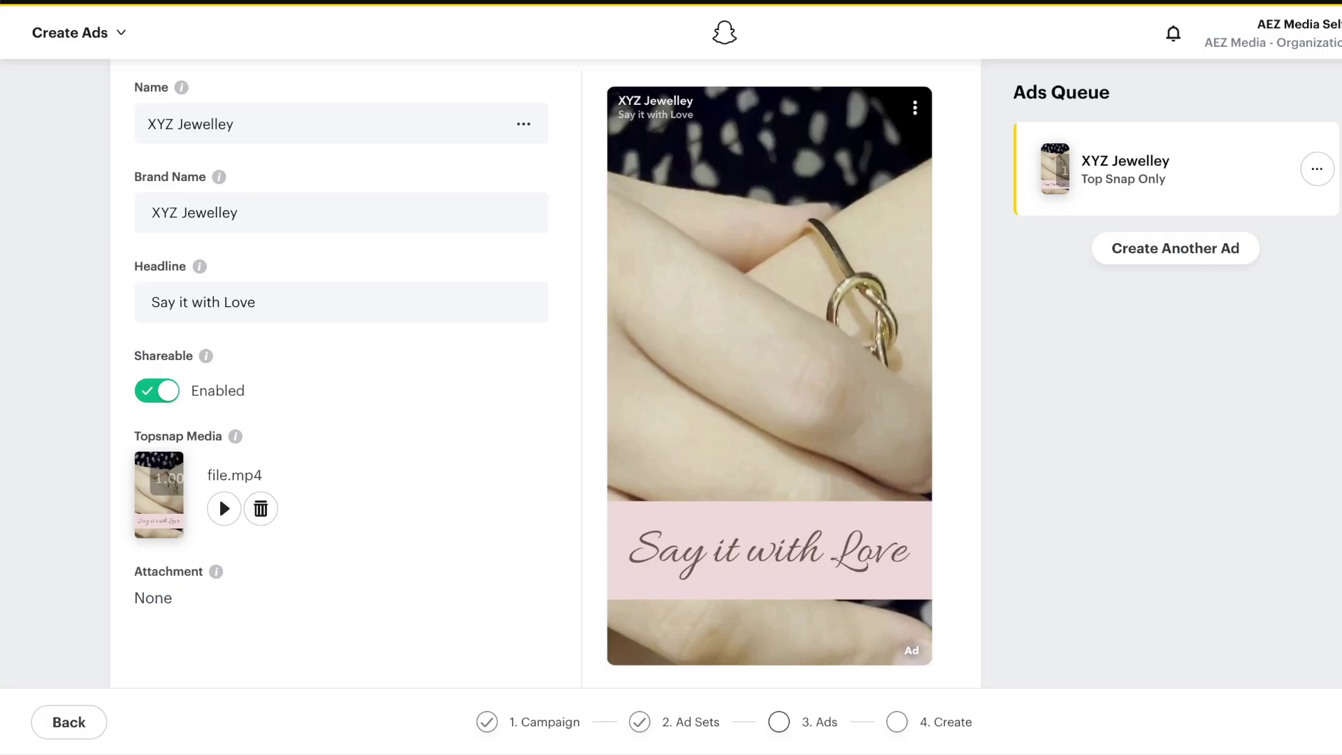
scroll(905, 273, "down", 1)
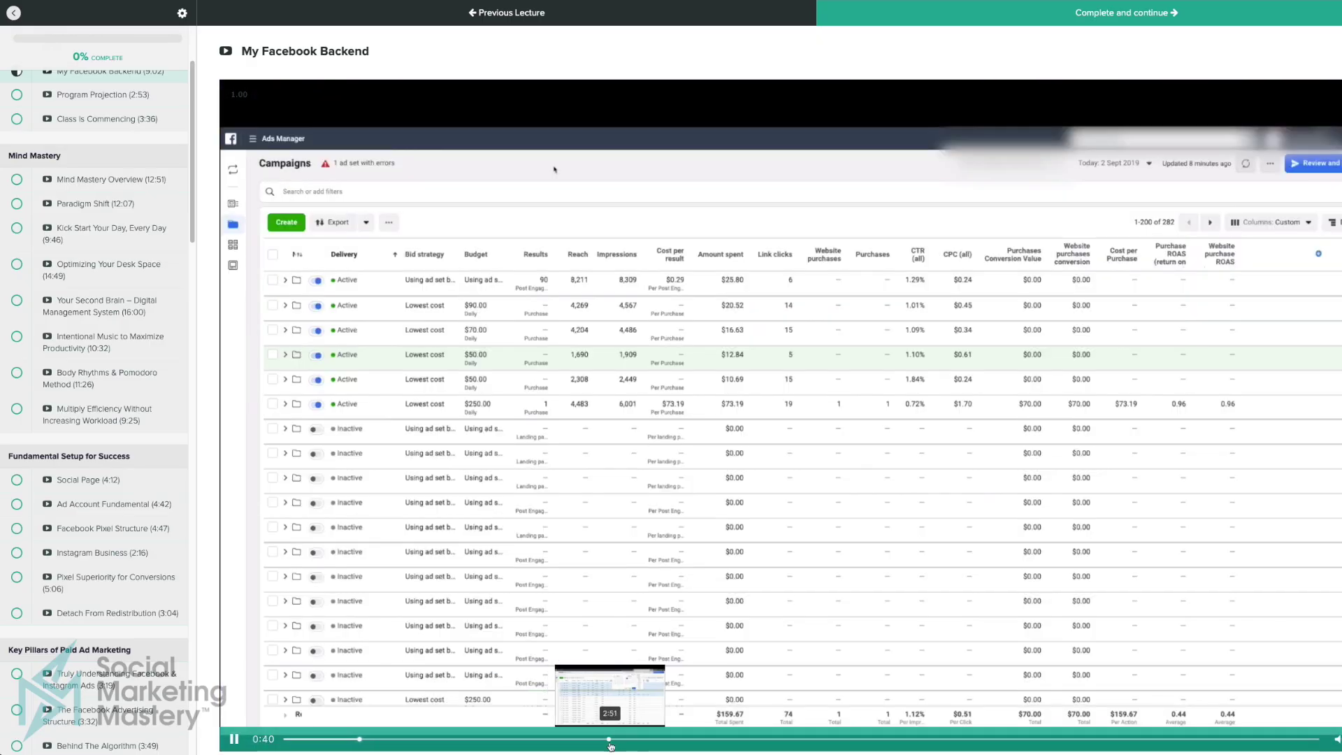
Step: Skip the My Facebook Backend lecture video ahead using its progress bar
left_click(610, 742)
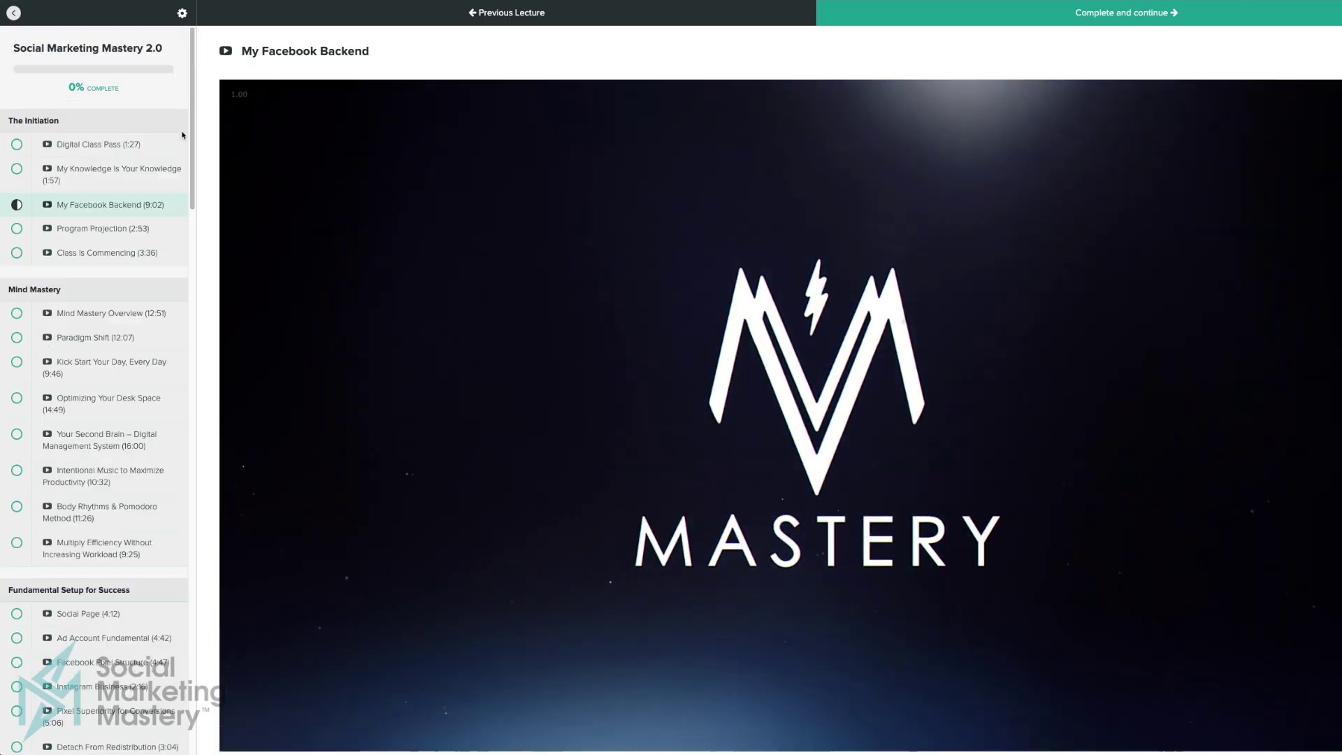